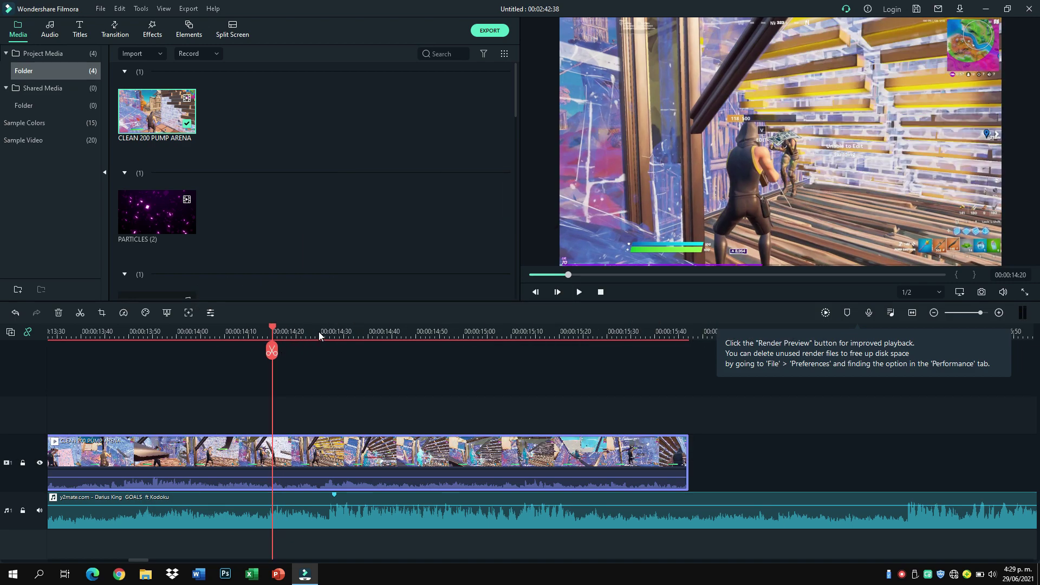
# Split the gameplay clip at 00:00:14:20 and take a snapshot of that frame.
pyautogui.hotkey('ctrl', 'b')
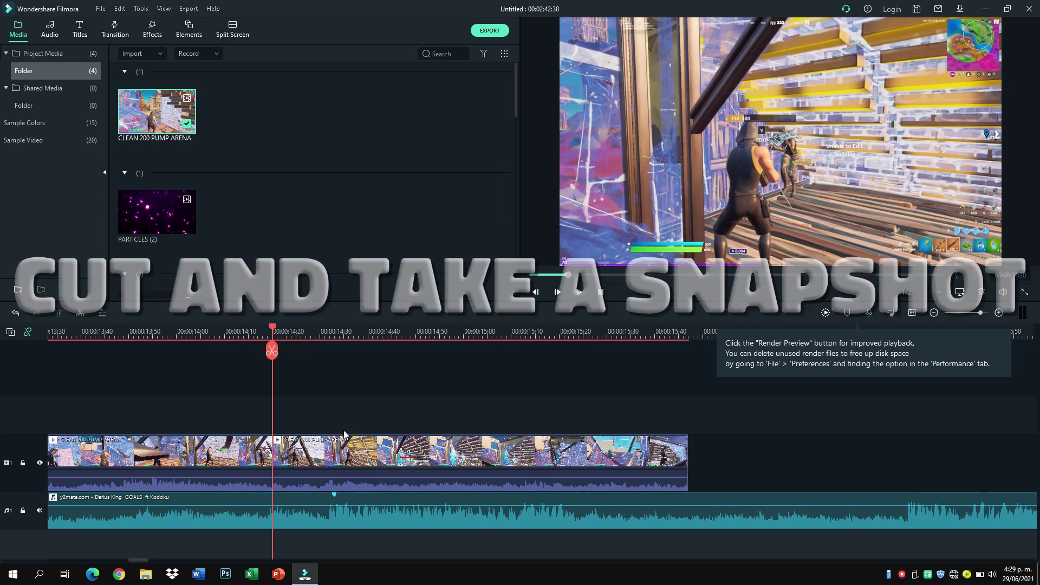
pyautogui.click(344, 458)
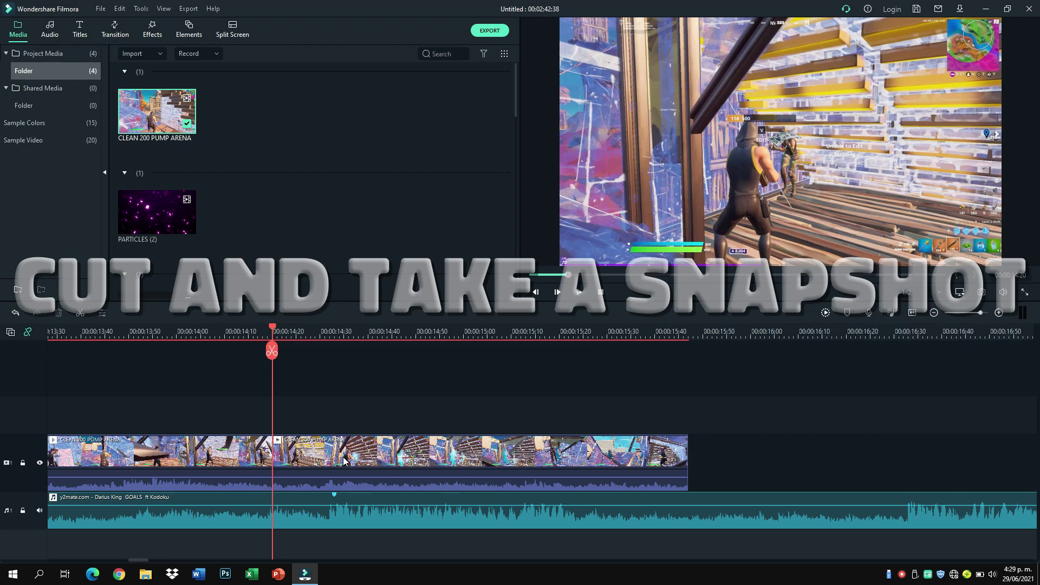
pyautogui.click(344, 459)
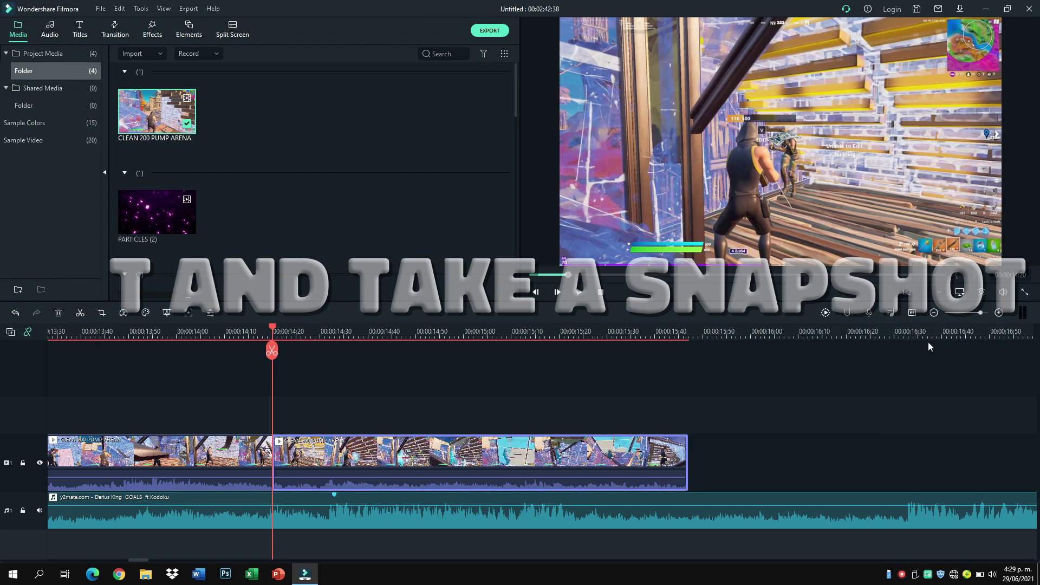
pyautogui.click(982, 292)
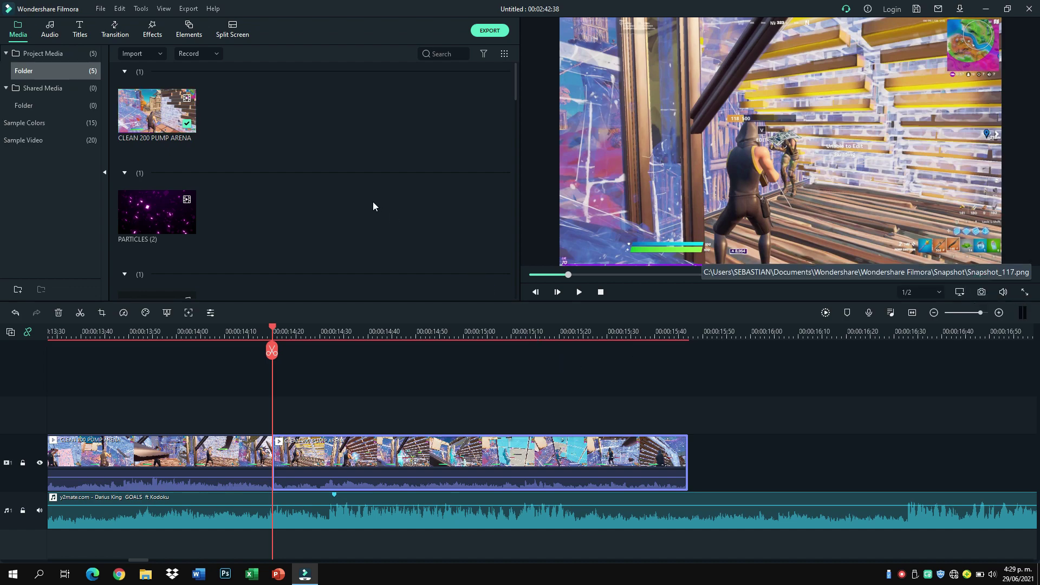
# Split the gameplay clip a second time 18 frames further on, at 00:00:14:38.
pyautogui.moveTo(318, 328); pyautogui.dragTo(369, 336)
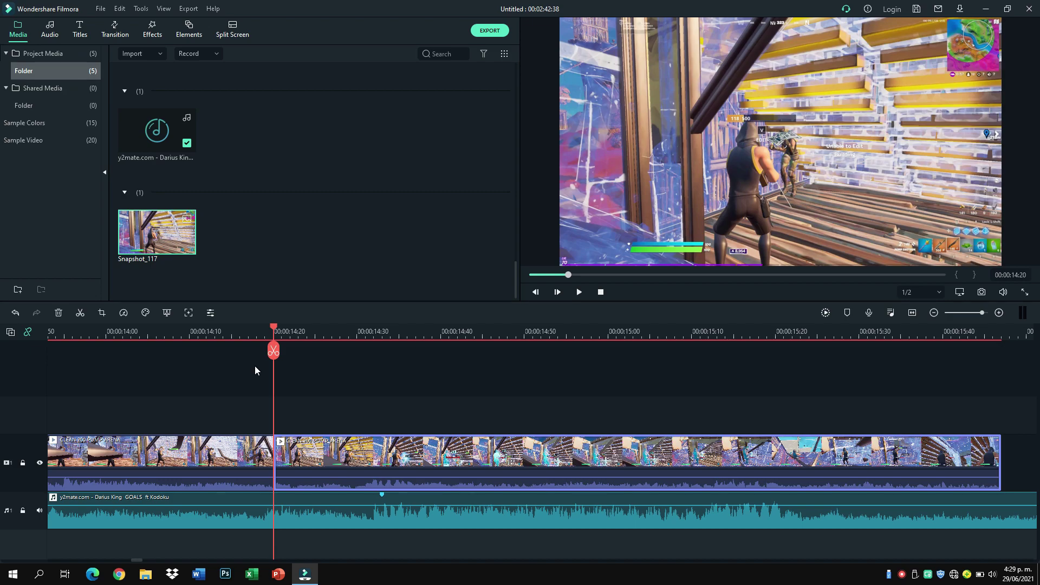
pyautogui.press('Right')
pyautogui.press('Right')
pyautogui.press('Right')
pyautogui.press('Right')
pyautogui.press('Right')
pyautogui.press('Right')
pyautogui.press('Right')
pyautogui.press('Right')
pyautogui.press('Right')
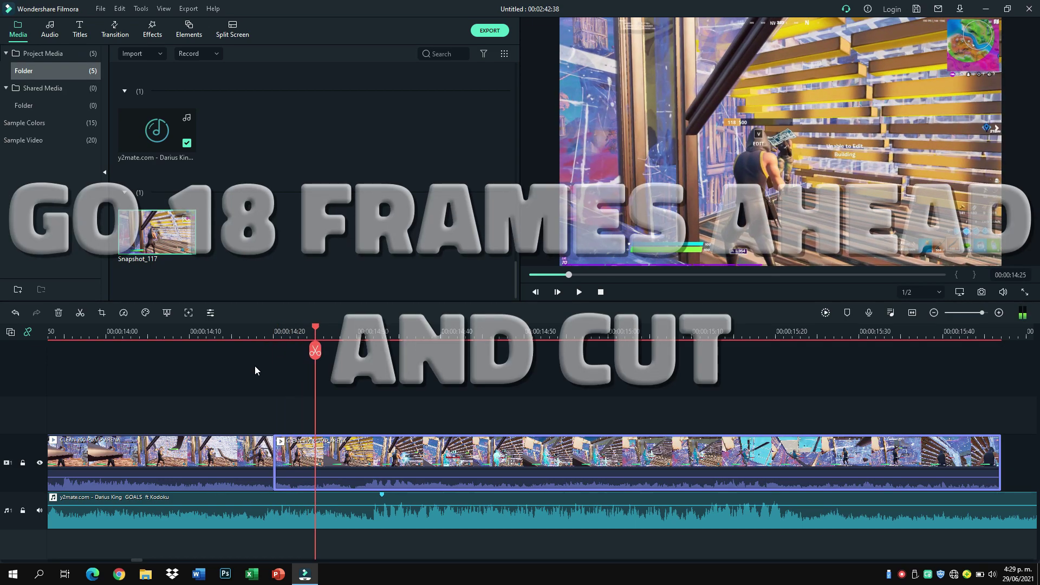
pyautogui.press('Right')
pyautogui.press('Right')
pyautogui.press('Right')
pyautogui.press('Right')
pyautogui.press('Right')
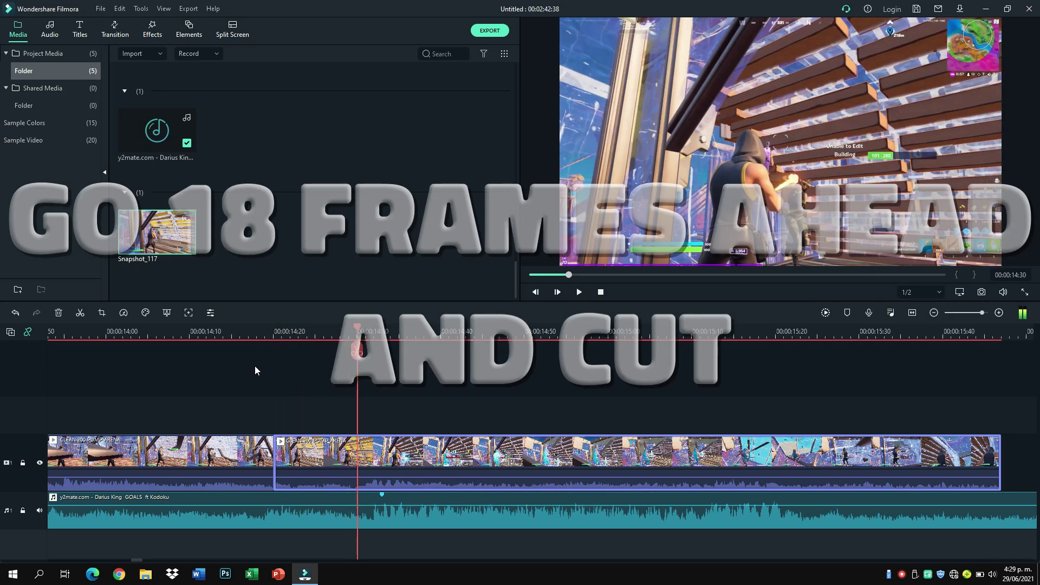
pyautogui.press('Right')
pyautogui.press('Right')
pyautogui.press('Right')
pyautogui.press('Right')
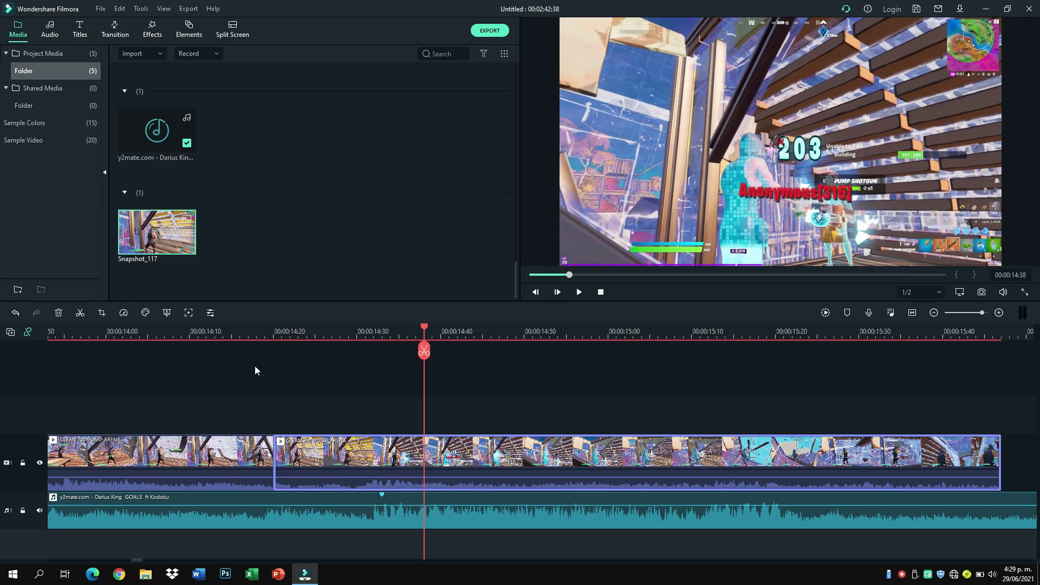
pyautogui.hotkey('ctrl', 'b')
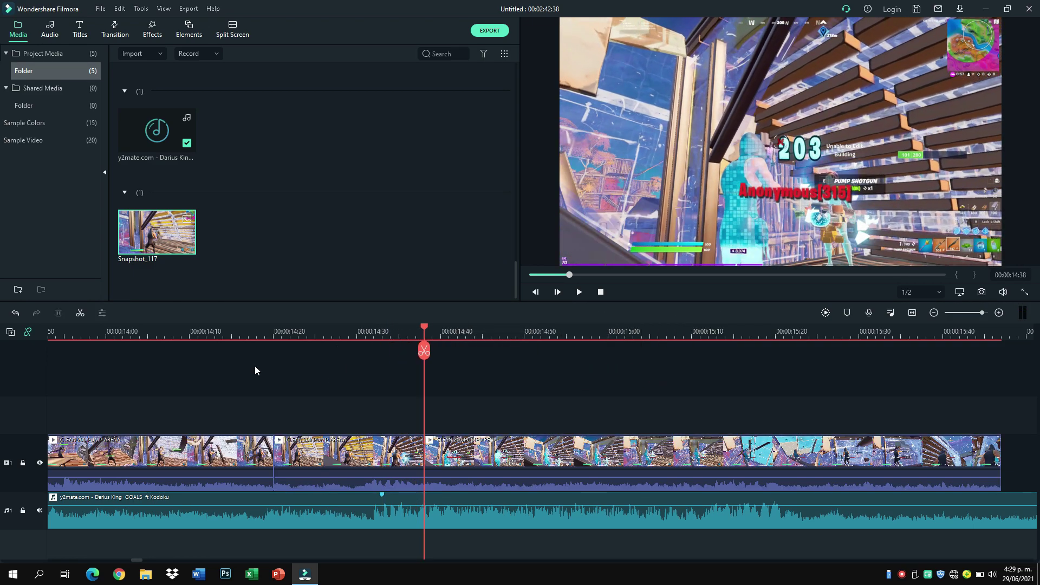
# Set the segment between the two cuts to Fast 4x and move it to the music marker, with the remaining segment directly behind it.
pyautogui.click(327, 461)
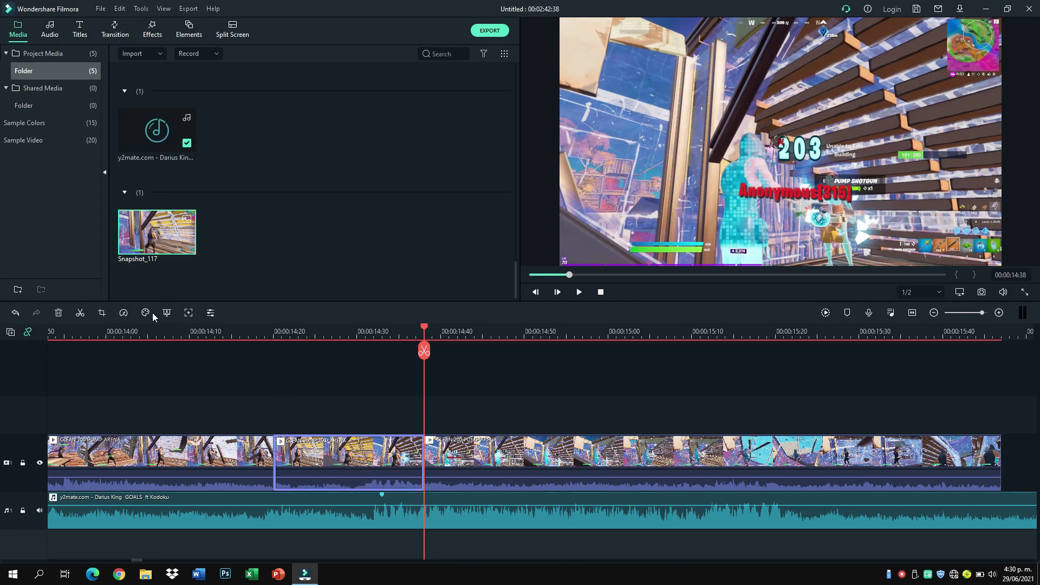
pyautogui.click(124, 313)
pyautogui.moveTo(150, 355)
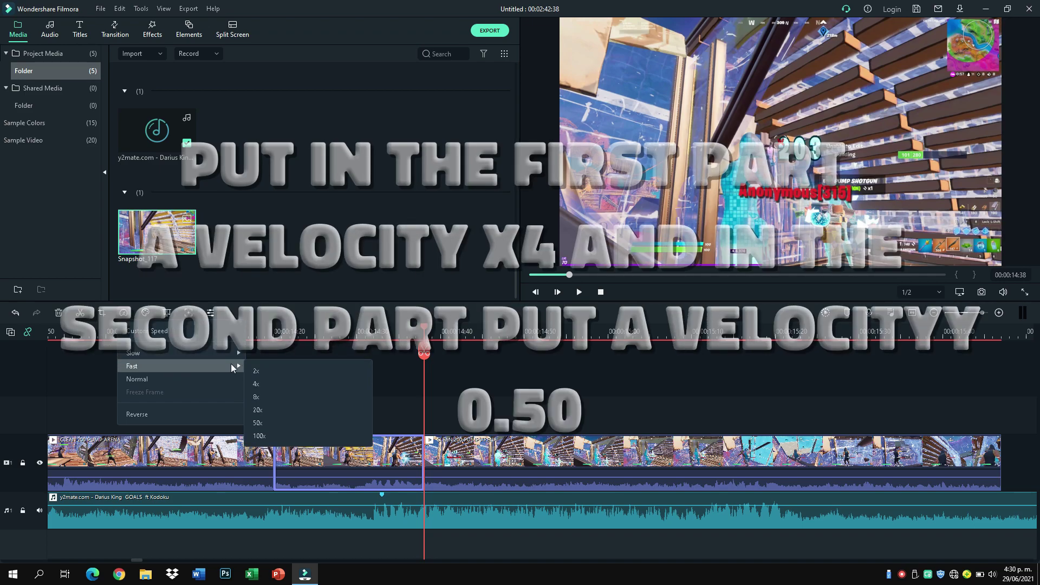
pyautogui.click(271, 384)
pyautogui.moveTo(285, 460); pyautogui.dragTo(394, 485)
pyautogui.moveTo(445, 463); pyautogui.dragTo(438, 462)
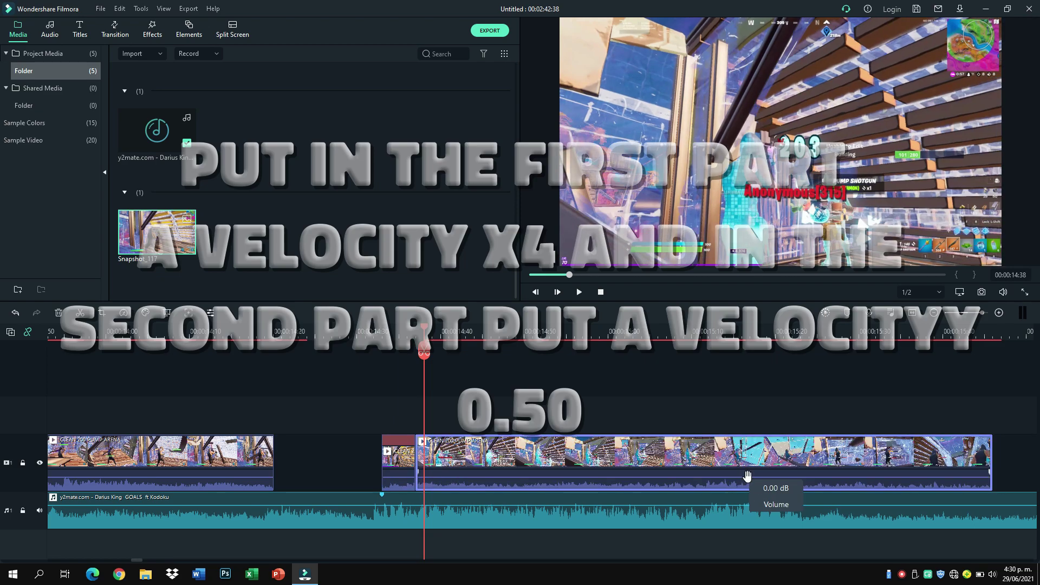
# Trim the end of the last segment to about 00:00:14:45 and slow that segment to 0.50x.
pyautogui.moveTo(993, 458); pyautogui.dragTo(497, 474)
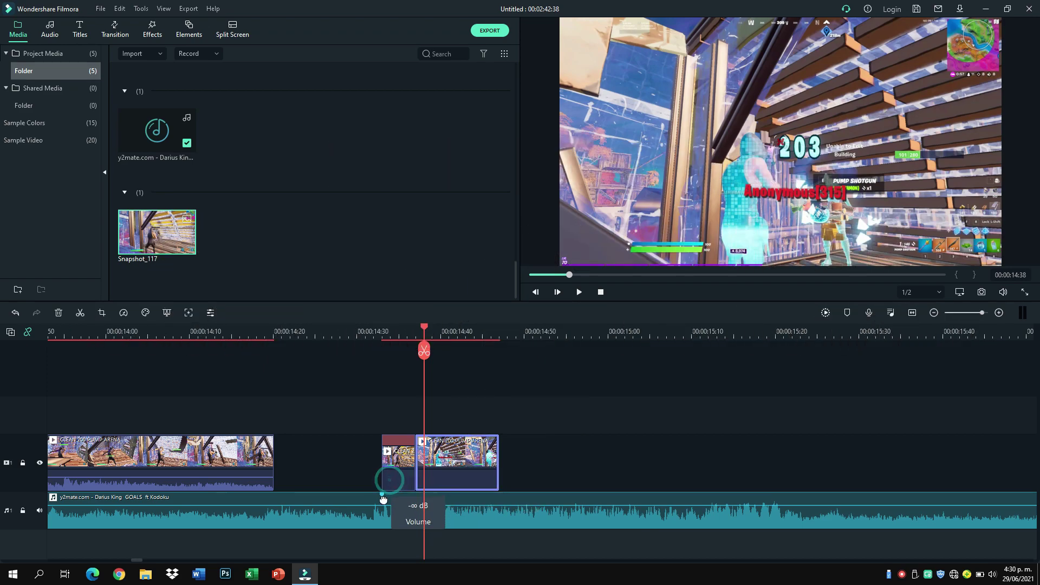
pyautogui.click(123, 313)
pyautogui.click(281, 359)
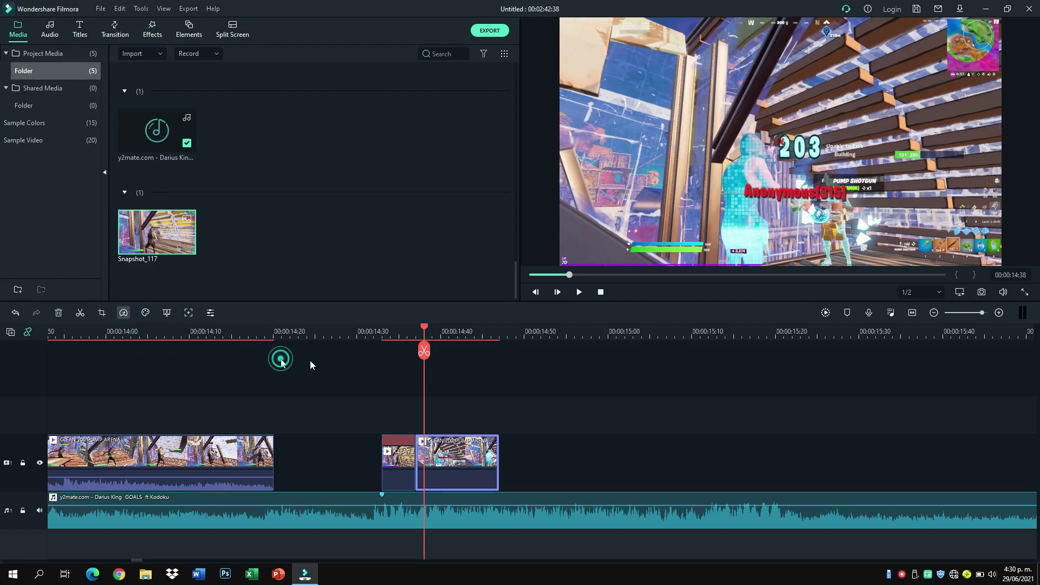
# Move the first gameplay clip along the track so it ends at the music marker, directly against the sped-up segment.
pyautogui.click(382, 330)
pyautogui.click(174, 430)
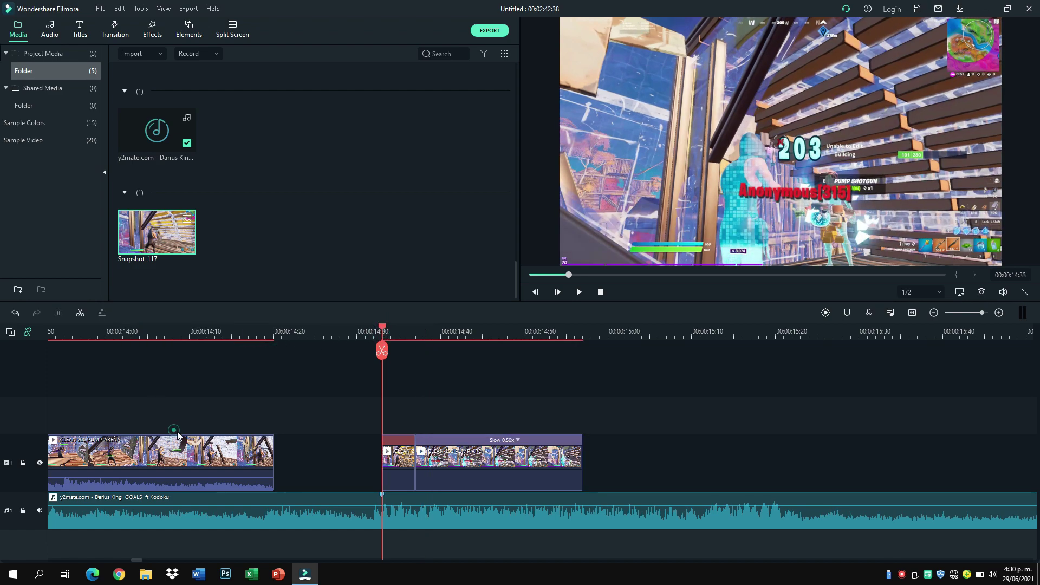
pyautogui.moveTo(177, 435); pyautogui.dragTo(318, 463)
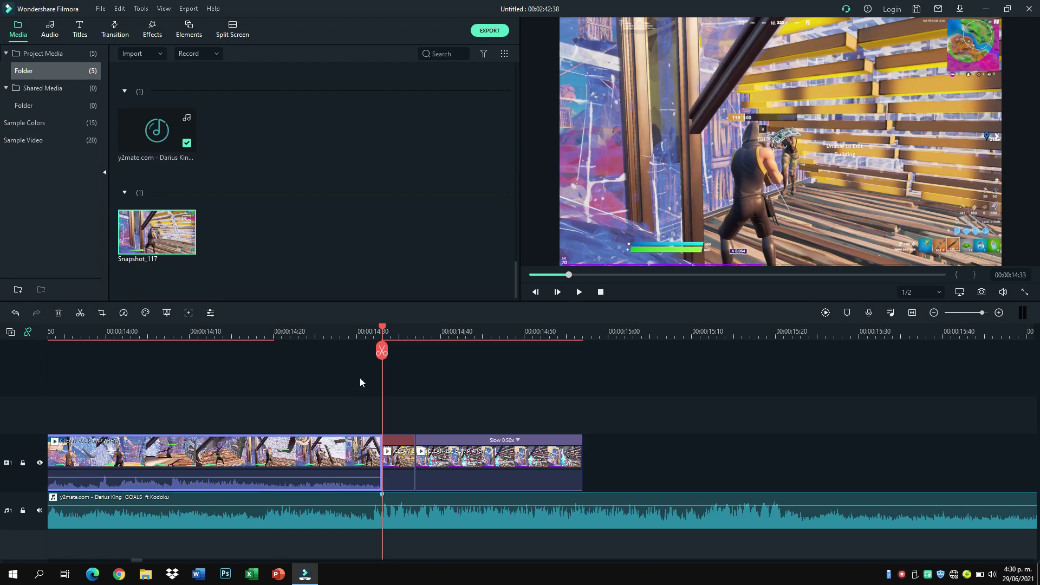
# Place Snapshot_117 on the video track between the first gameplay clip and the sped-up segment, and set the playhead at its start.
pyautogui.scroll(1, 382, 362)
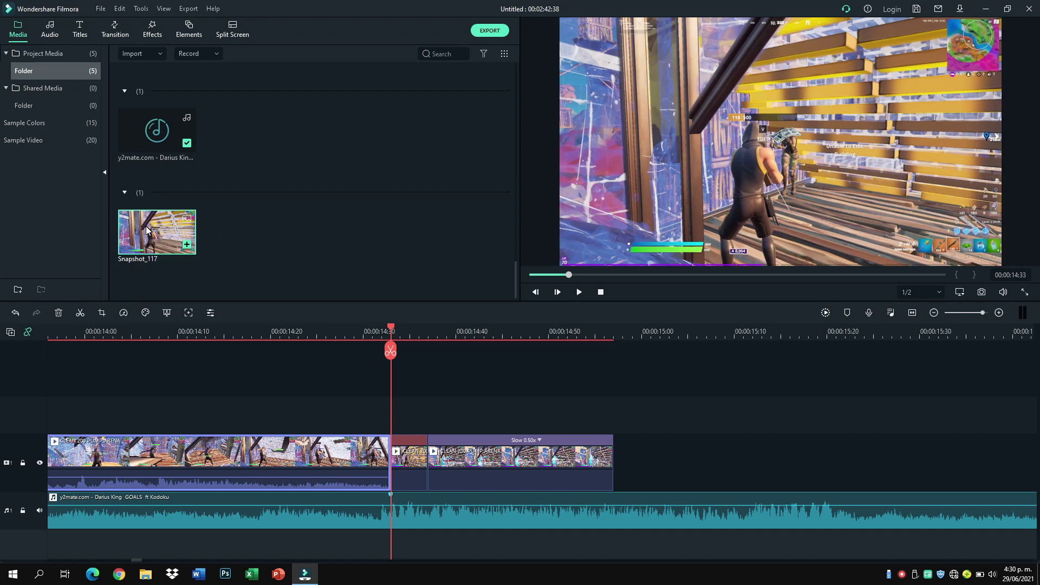
pyautogui.moveTo(147, 232); pyautogui.dragTo(244, 460)
pyautogui.scroll(1, 315, 337)
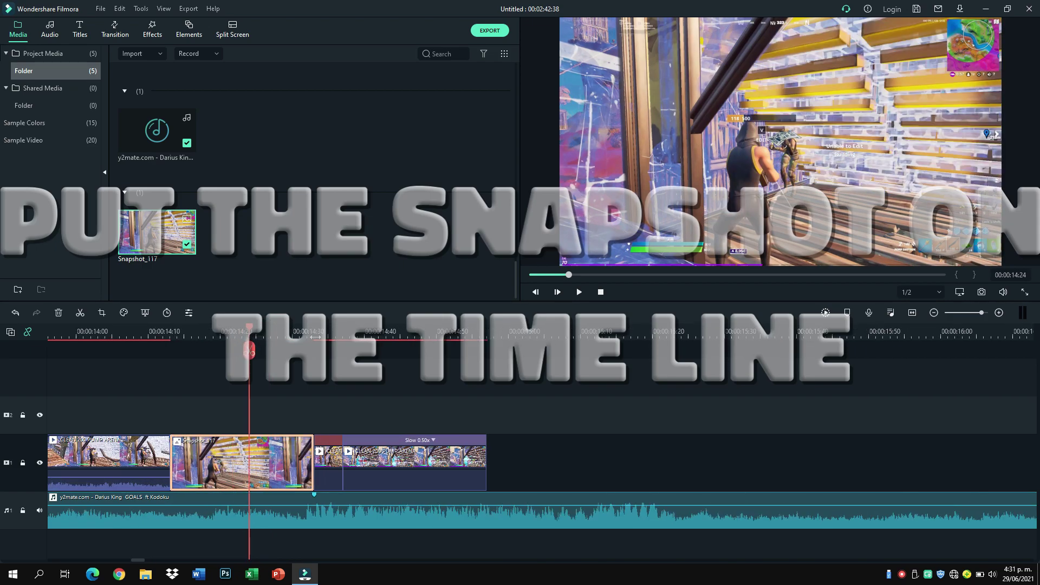
pyautogui.scroll(1, 315, 337)
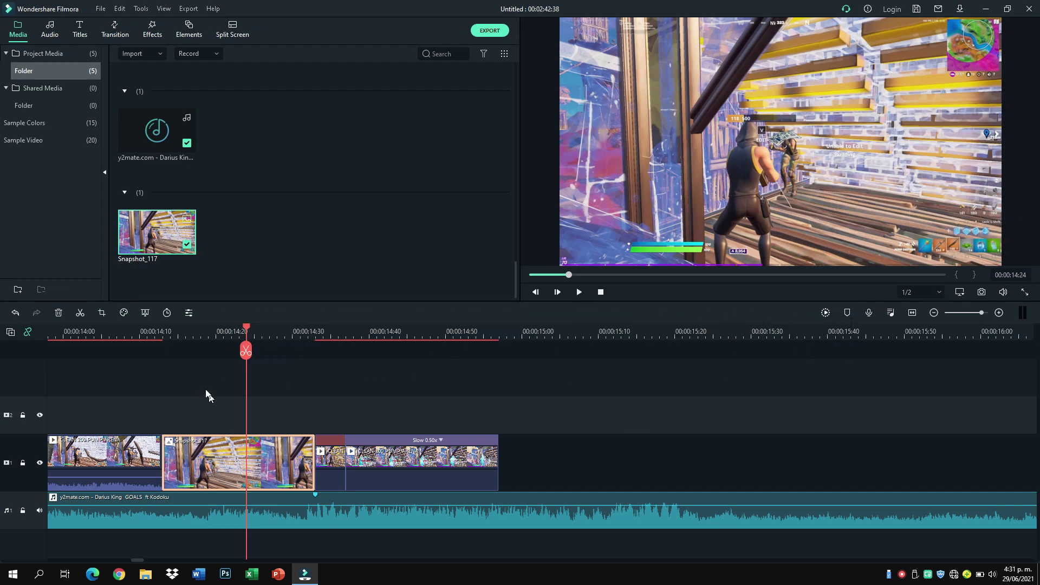
pyautogui.click(163, 335)
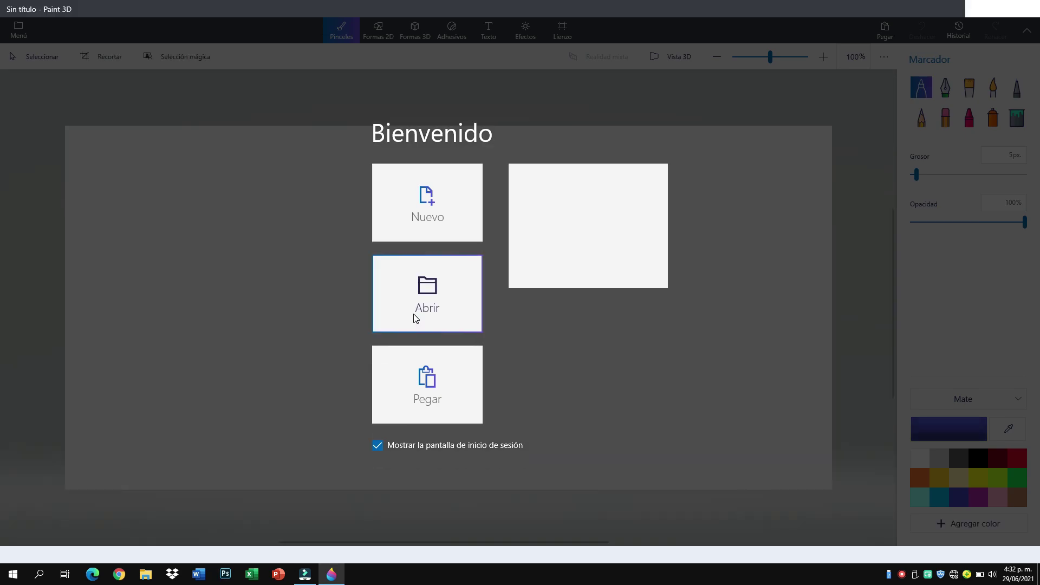
# In Paint 3D, open the image Snapshot_117 from the Filmora Snapshot folder.
pyautogui.click(417, 214)
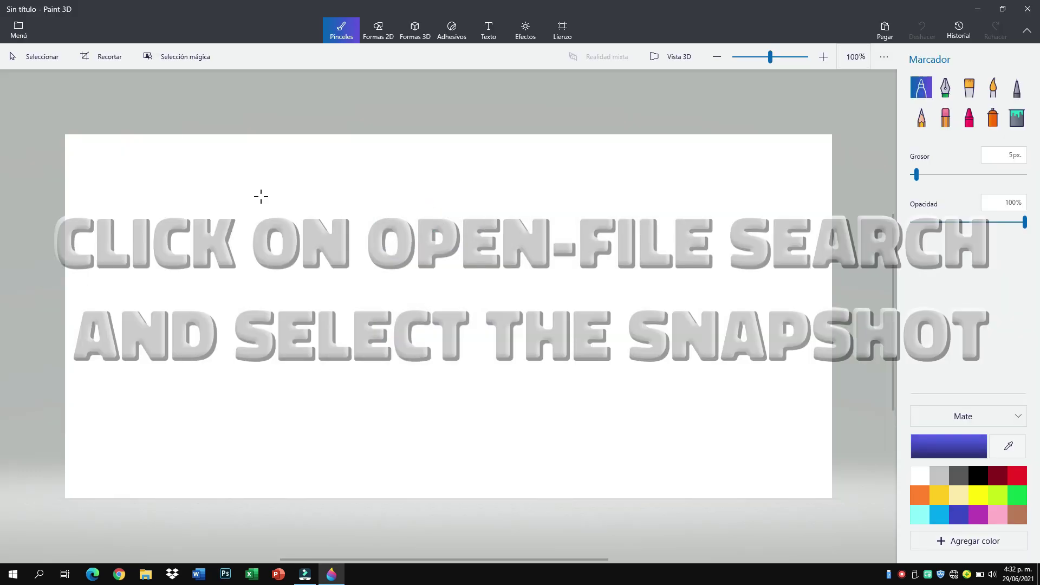
pyautogui.click(20, 31)
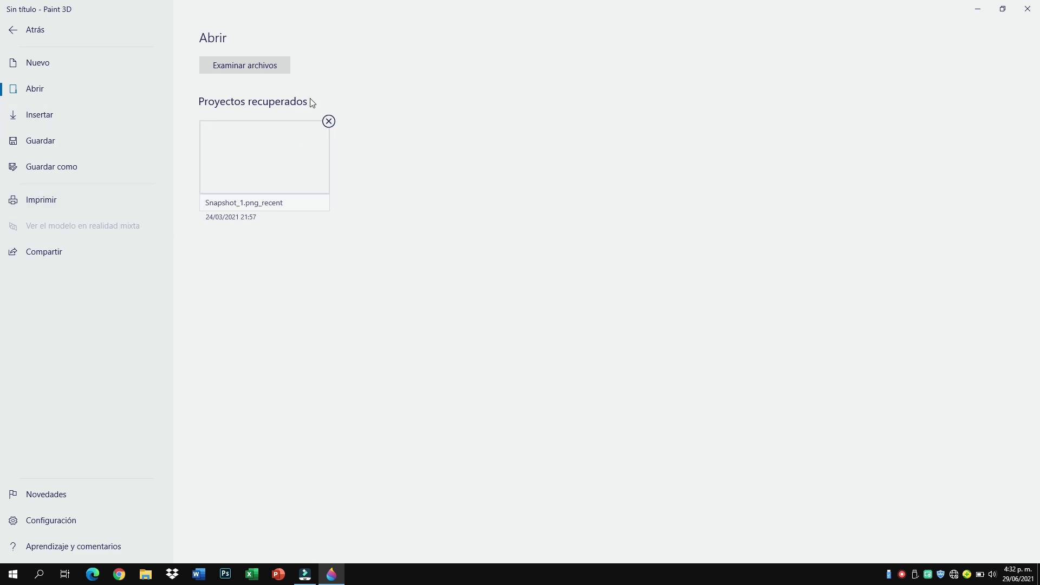
pyautogui.click(282, 71)
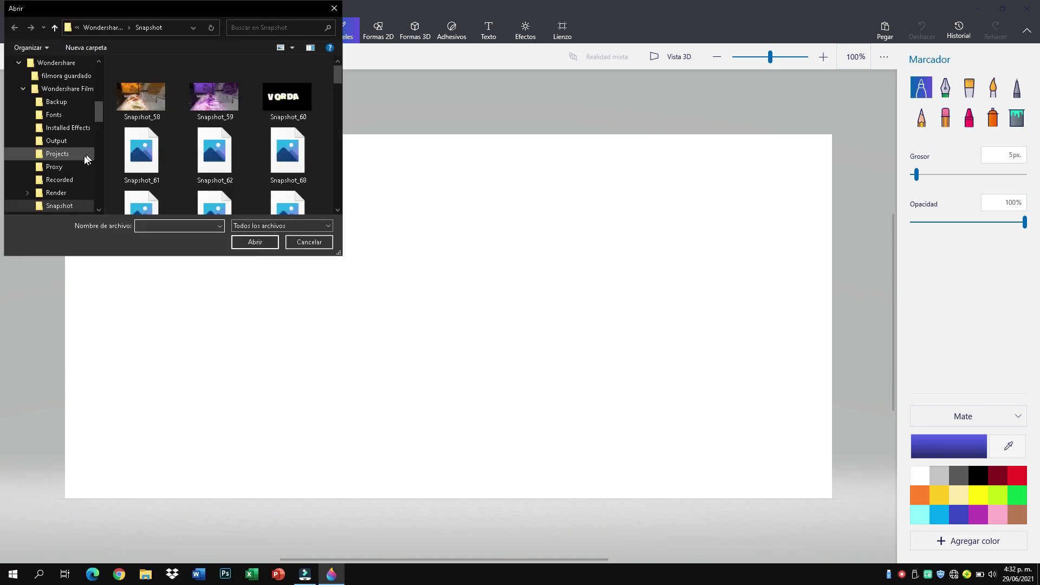
pyautogui.scroll(-10, 226, 171)
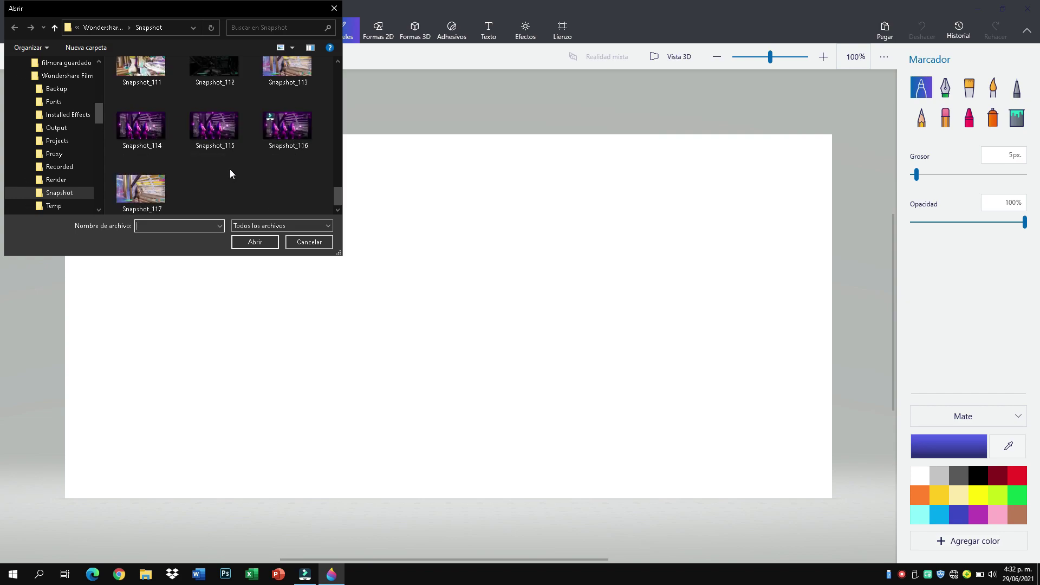
pyautogui.click(147, 184)
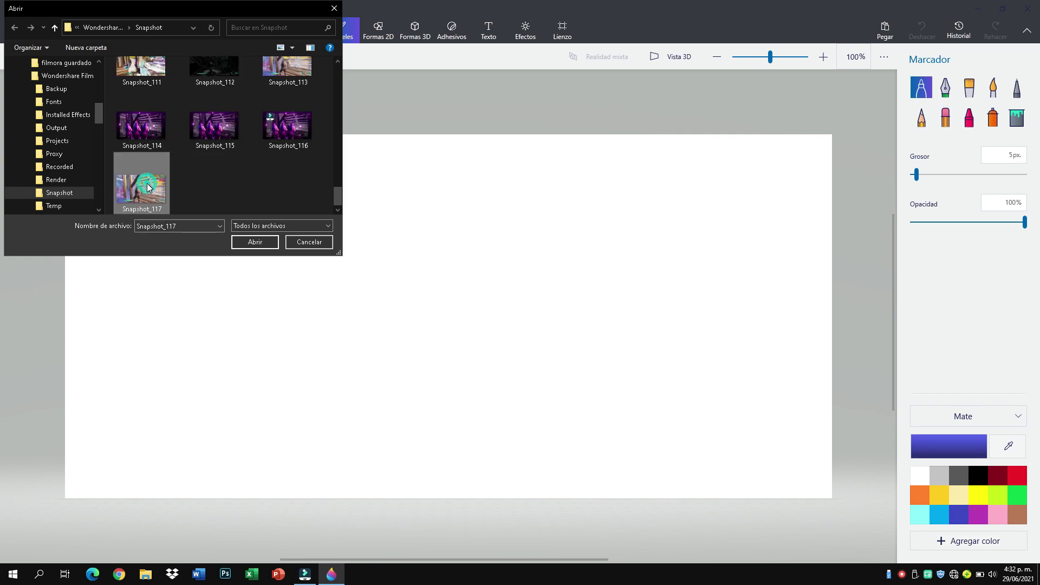
pyautogui.scroll(1, 249, 212)
pyautogui.scroll(-2, 249, 213)
pyautogui.click(257, 241)
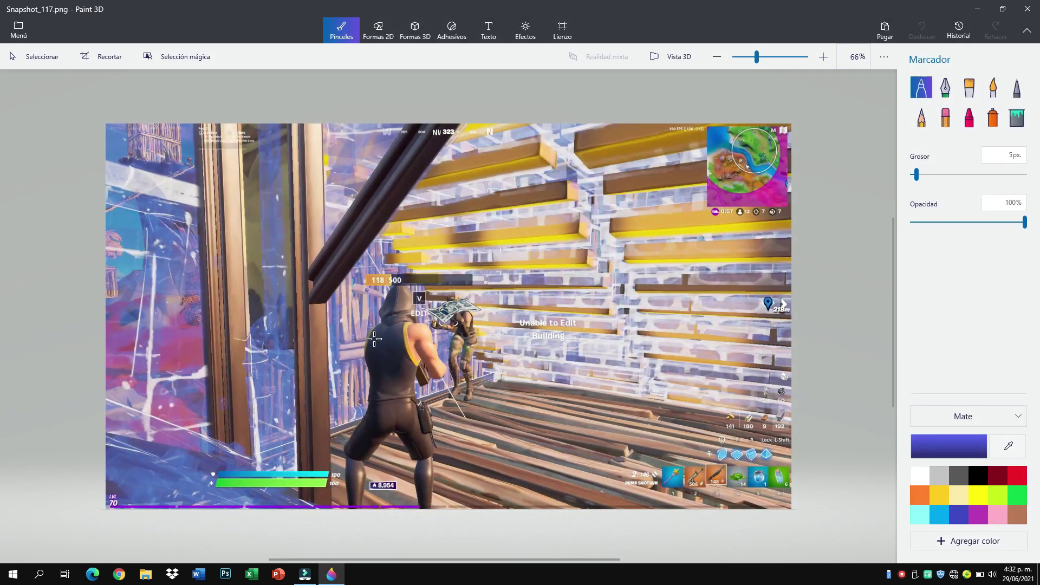
# Start a Magic select on the snapshot, with the selection area narrowed tightly around the hooded character in the foreground.
pyautogui.click(171, 64)
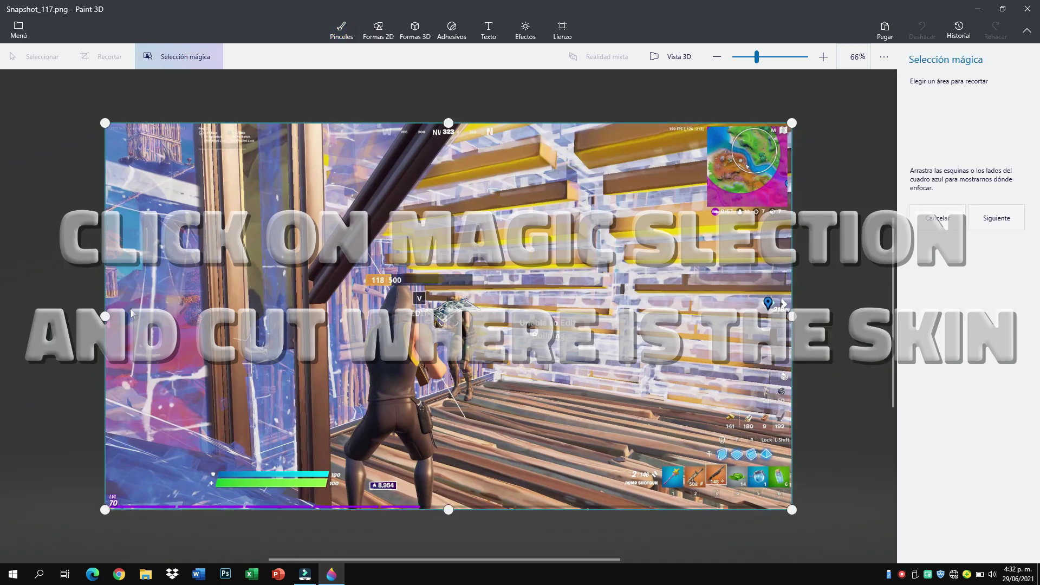
pyautogui.moveTo(104, 315); pyautogui.dragTo(332, 320)
pyautogui.moveTo(797, 311); pyautogui.dragTo(457, 314)
pyautogui.moveTo(395, 128); pyautogui.dragTo(376, 278)
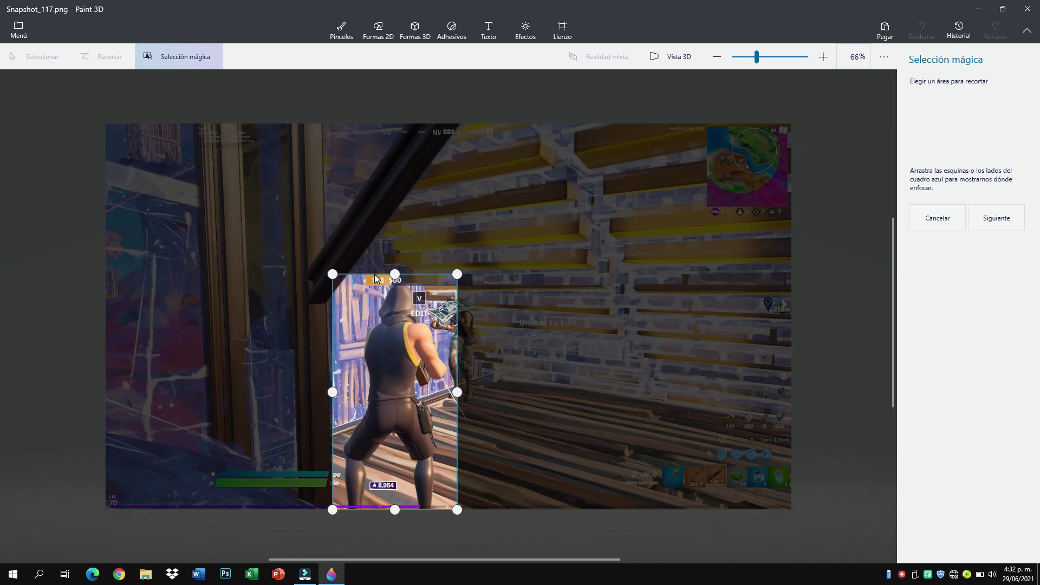
pyautogui.moveTo(331, 394); pyautogui.dragTo(341, 394)
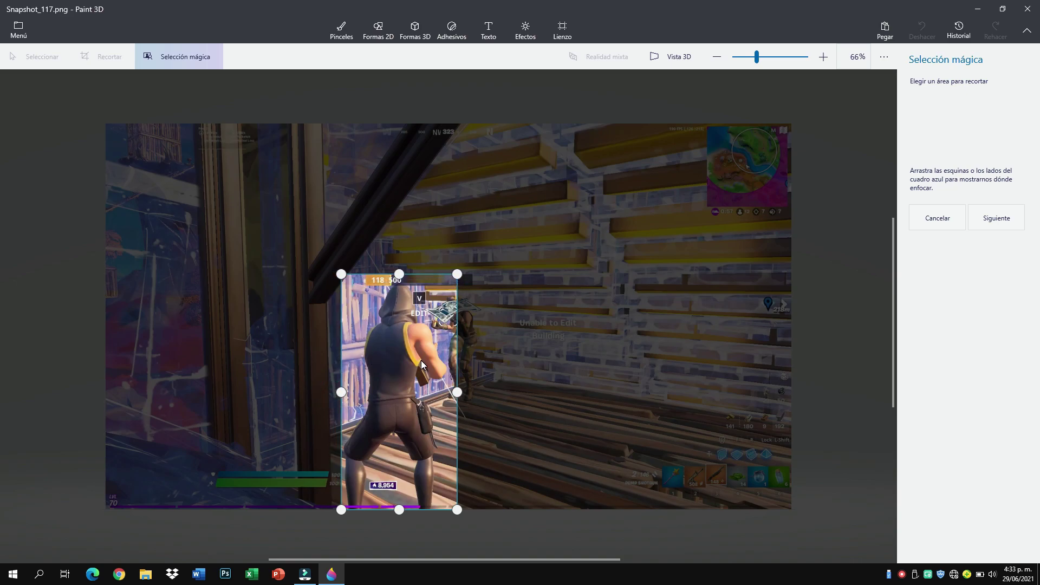
pyautogui.click(992, 221)
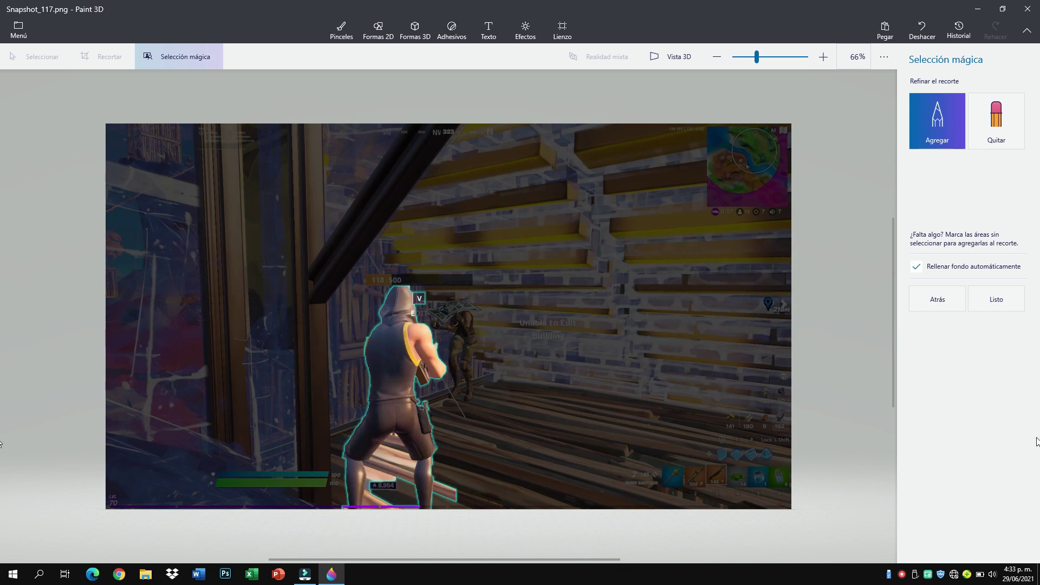
# Turn off automatic background fill and remove the floor area between the character's legs from the Magic select cutout.
pyautogui.click(917, 266)
pyautogui.click(996, 122)
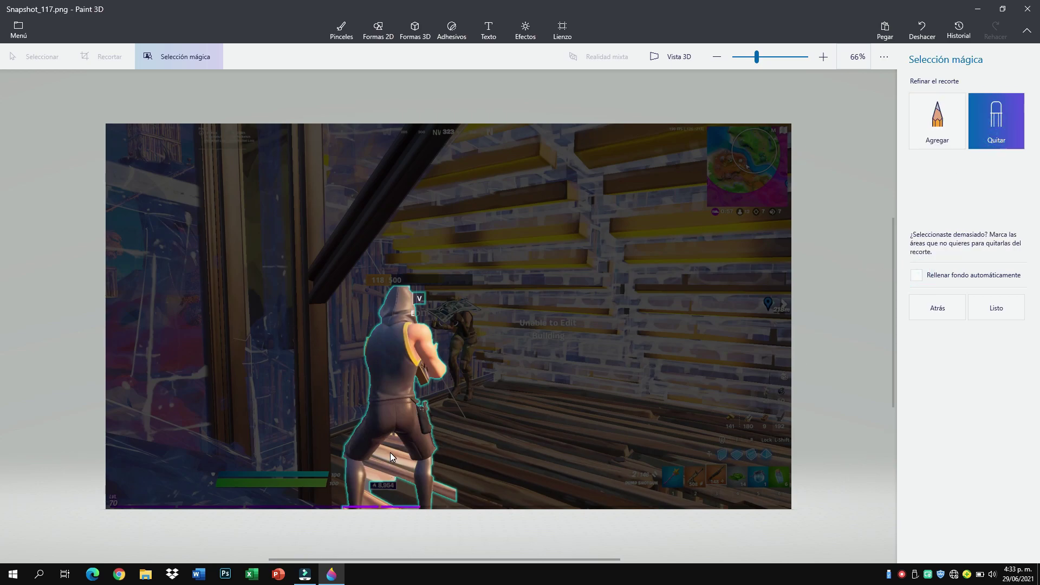
pyautogui.moveTo(390, 456); pyautogui.dragTo(388, 490)
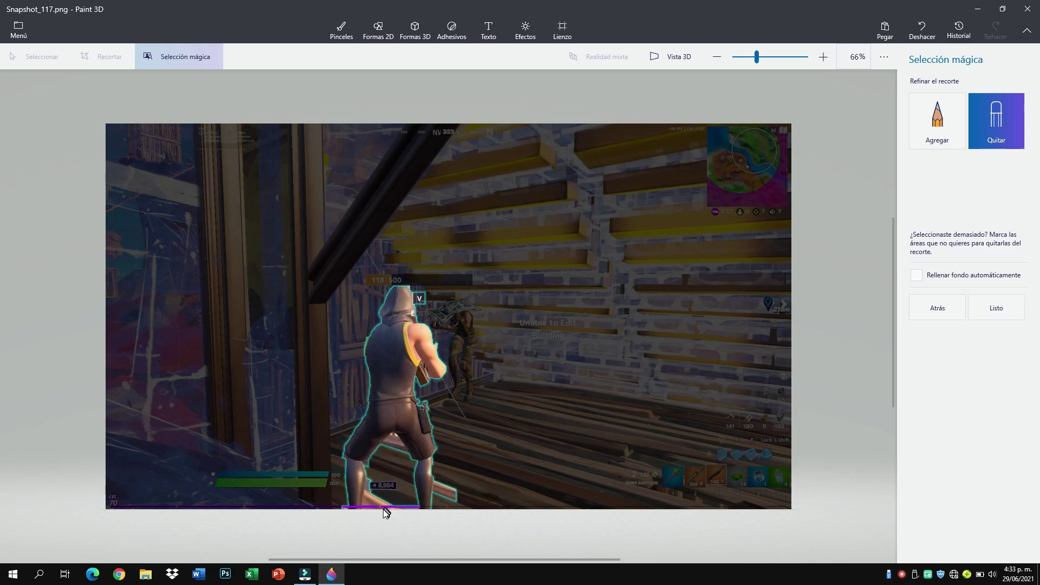
pyautogui.moveTo(366, 497); pyautogui.dragTo(368, 488)
pyautogui.click(367, 484)
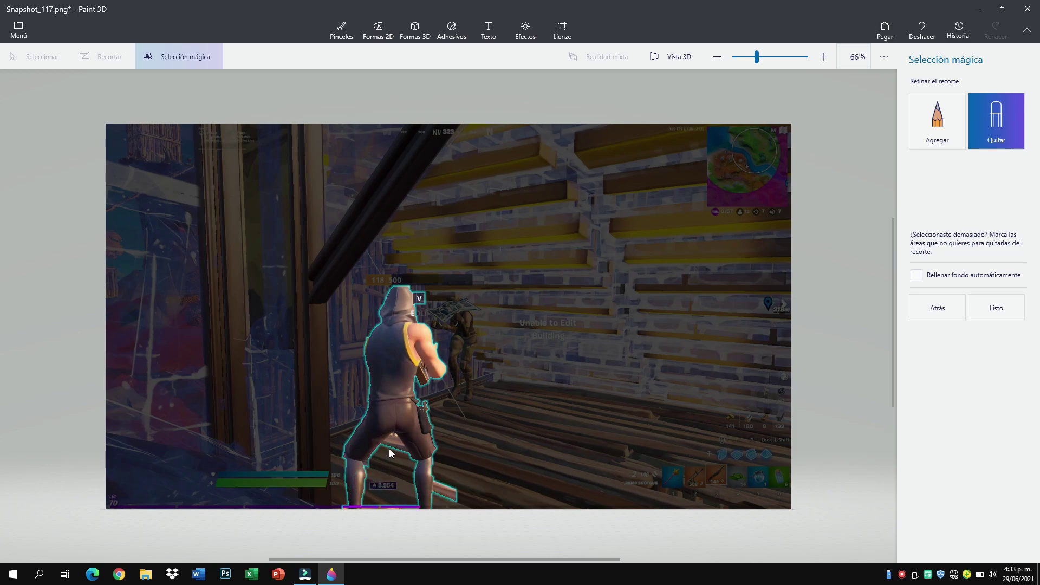
pyautogui.click(365, 462)
pyautogui.hotkey('ctrl', 'z')
# Check the outline around the hooded character up close and complete the Magic select cutout.
pyautogui.scroll(5, 443, 346)
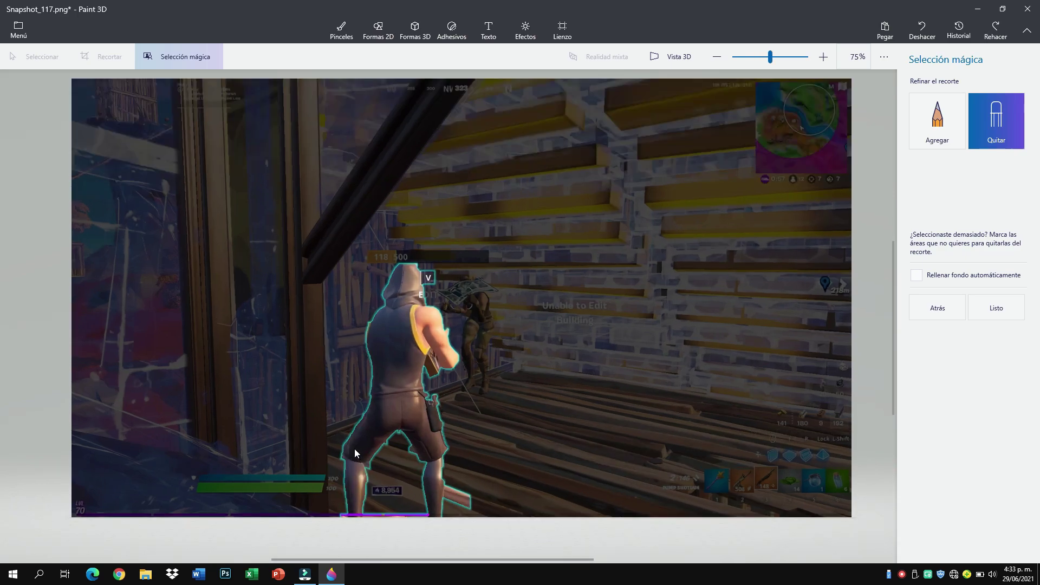
pyautogui.press('super')
pyautogui.click(427, 349)
pyautogui.scroll(2, 402, 336)
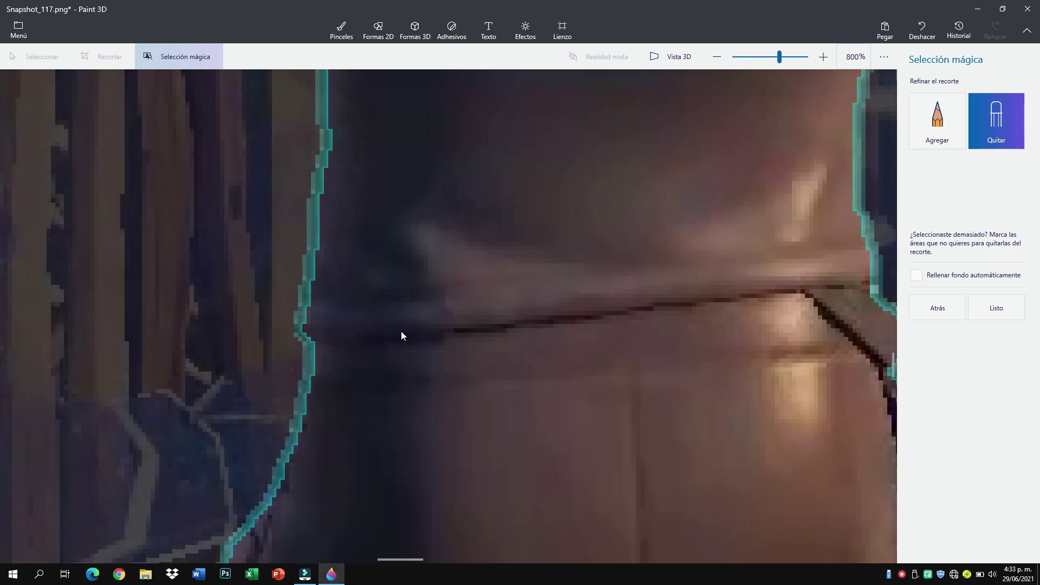
pyautogui.scroll(-4, 402, 336)
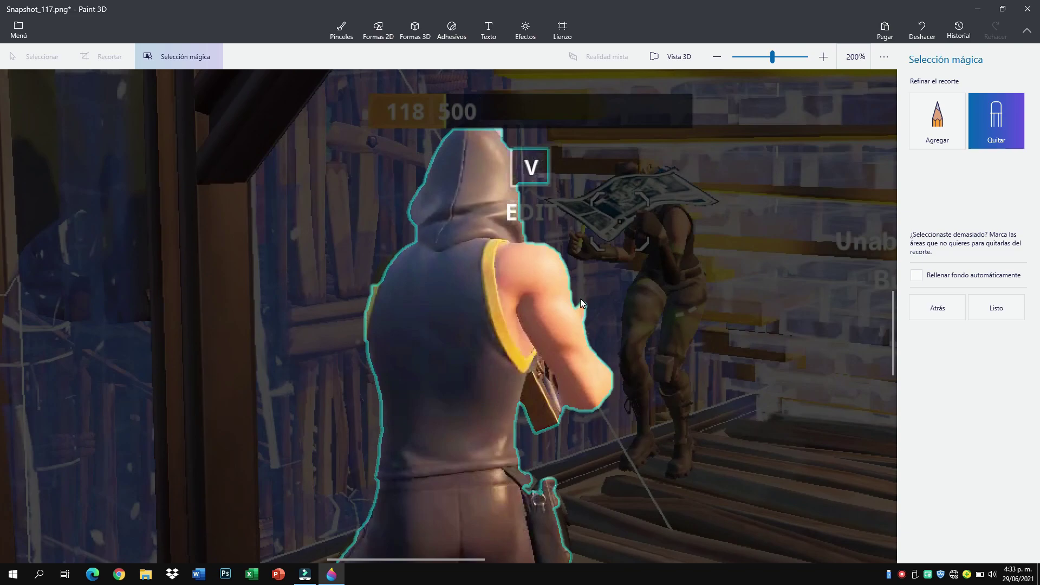
pyautogui.scroll(-3, 454, 229)
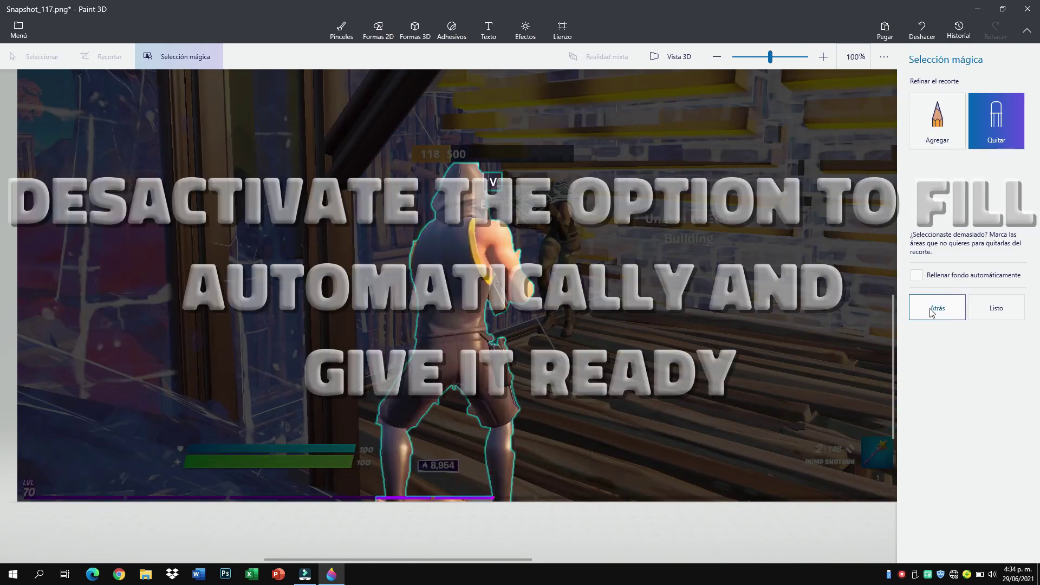
pyautogui.press('Return')
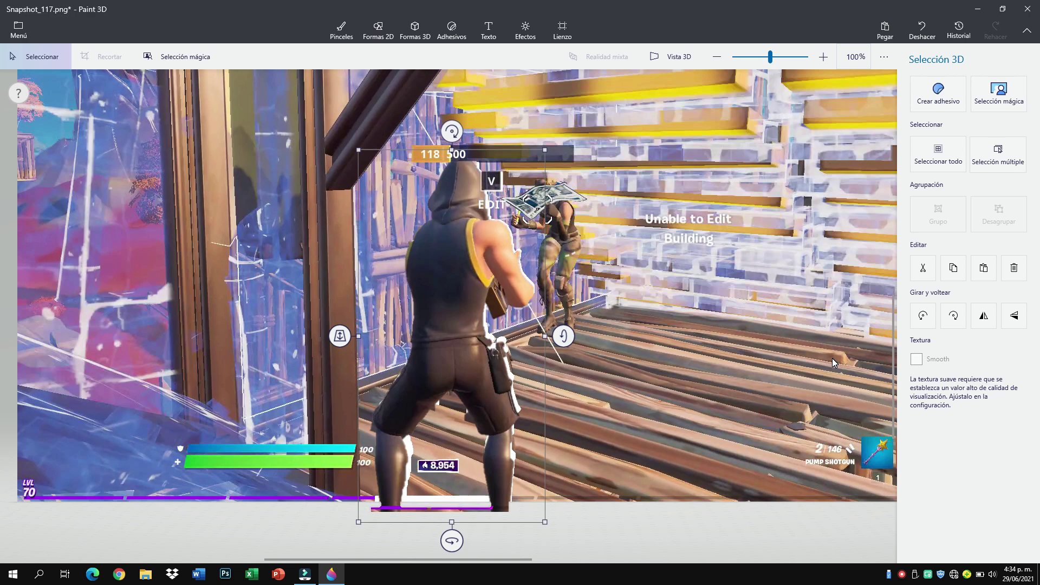
# Move the character cutout off the canvas into the empty area at its left side.
pyautogui.scroll(1, 555, 399)
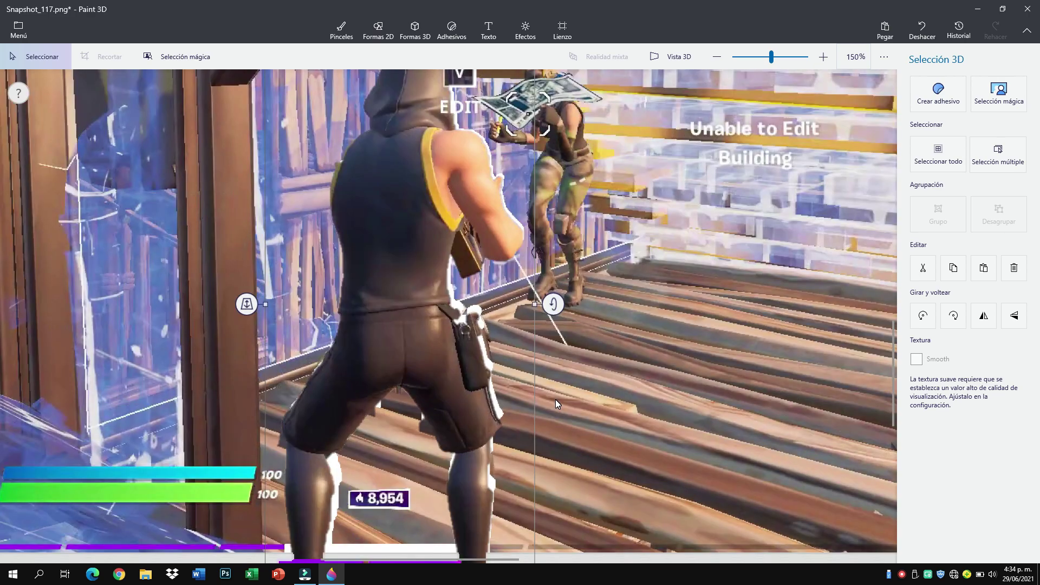
pyautogui.scroll(-2, 555, 399)
pyautogui.scroll(-1, 555, 399)
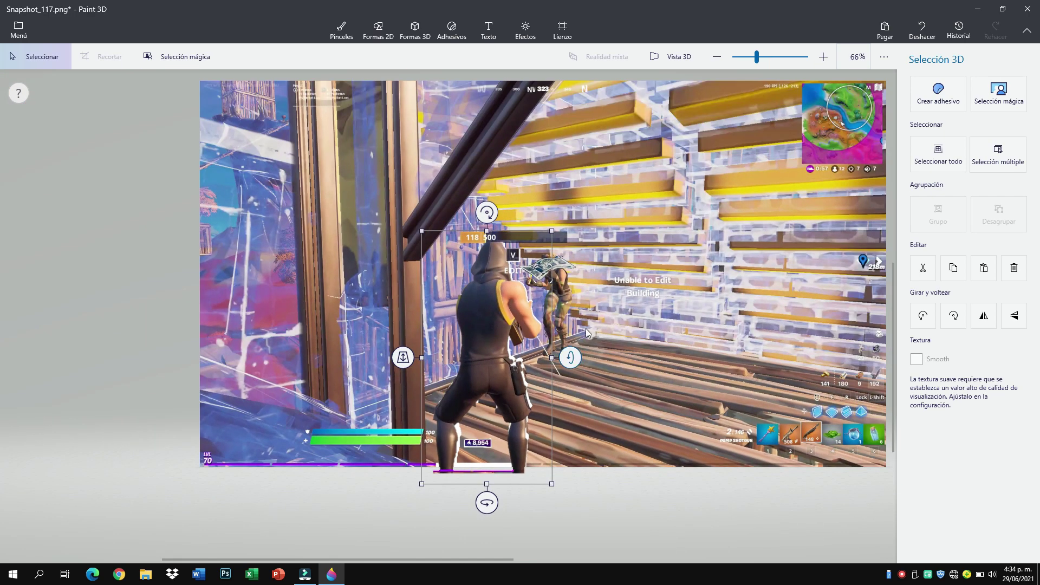
pyautogui.hotkey('ctrl', 'z')
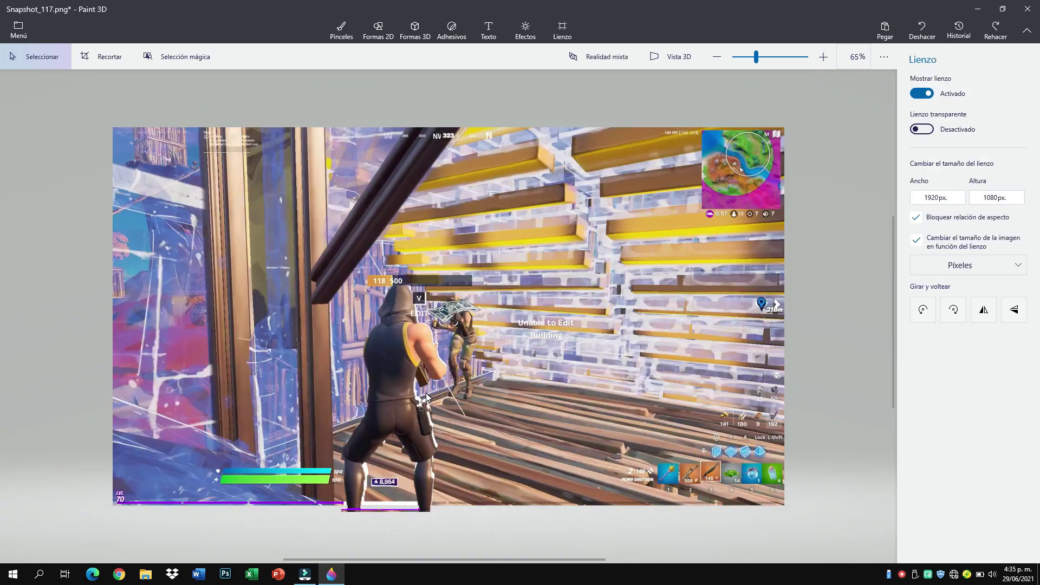
pyautogui.click(393, 398)
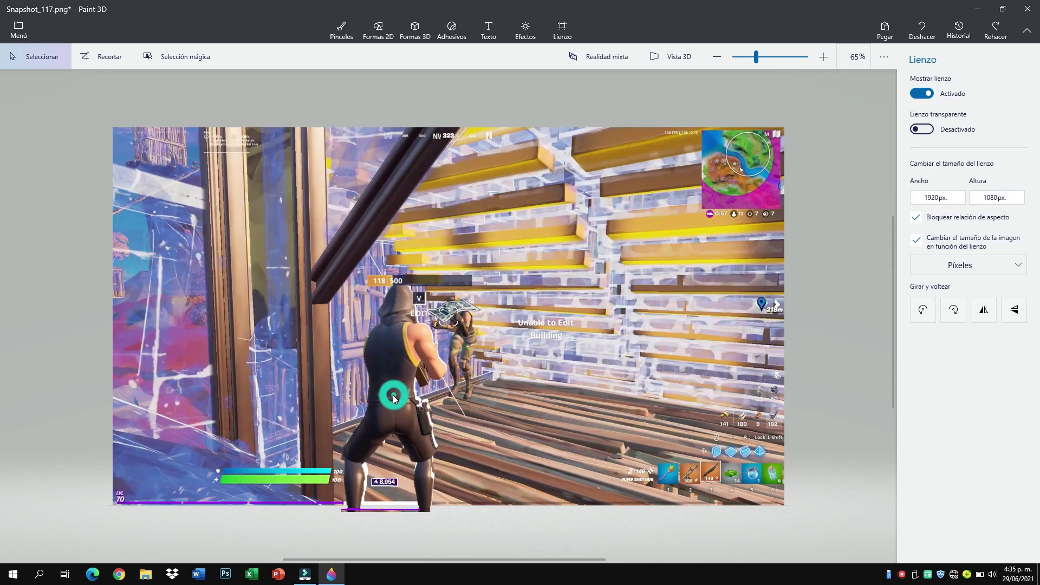
pyautogui.moveTo(405, 342); pyautogui.dragTo(61, 327)
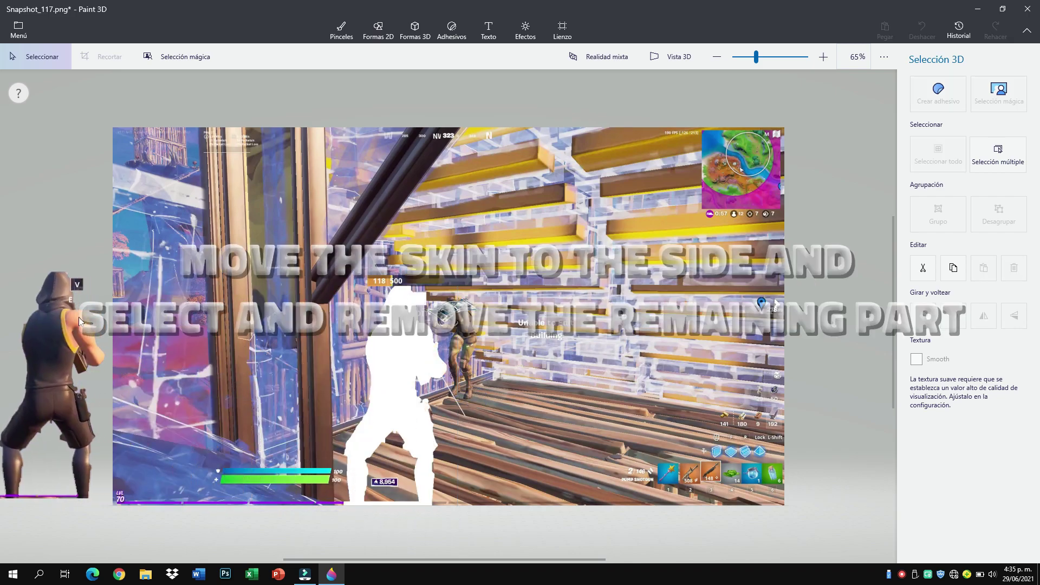
# Delete the entire 1920 x 1080 px background image from the canvas, keeping the character cutout beside it.
pyautogui.moveTo(139, 175); pyautogui.dragTo(796, 523)
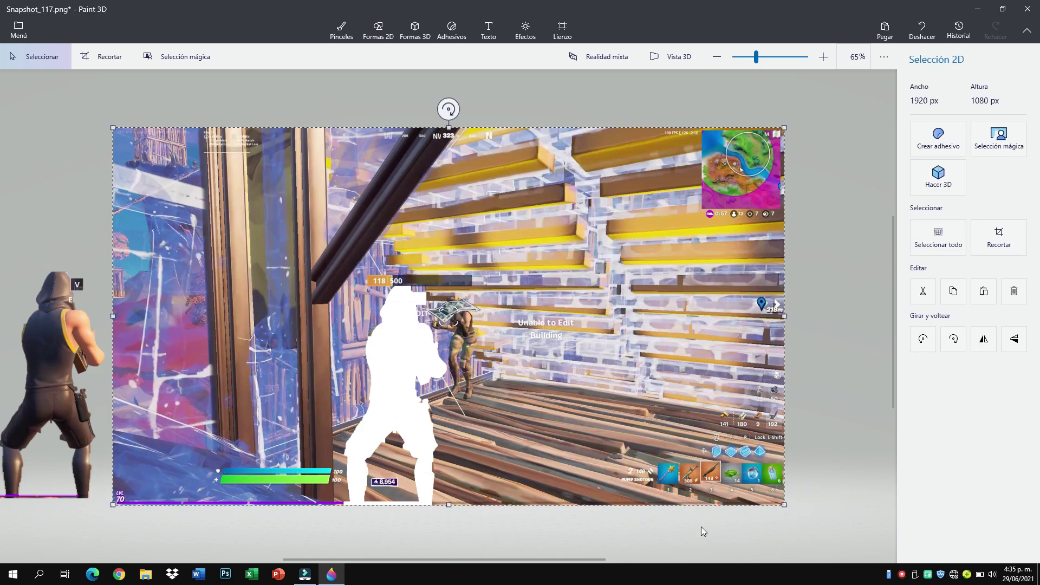
pyautogui.click(52, 345)
pyautogui.moveTo(52, 345)
pyautogui.mouseDown()
pyautogui.moveTo(157, 352)
pyautogui.moveTo(8, 355)
pyautogui.moveTo(71, 354)
pyautogui.mouseUp()
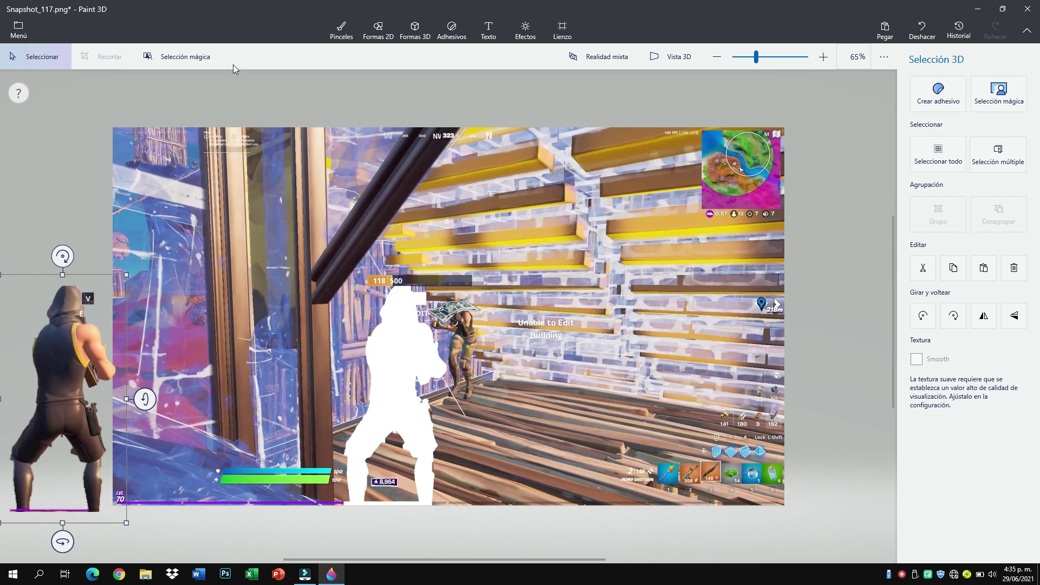
pyautogui.click(108, 115)
pyautogui.moveTo(235, 224); pyautogui.dragTo(820, 527)
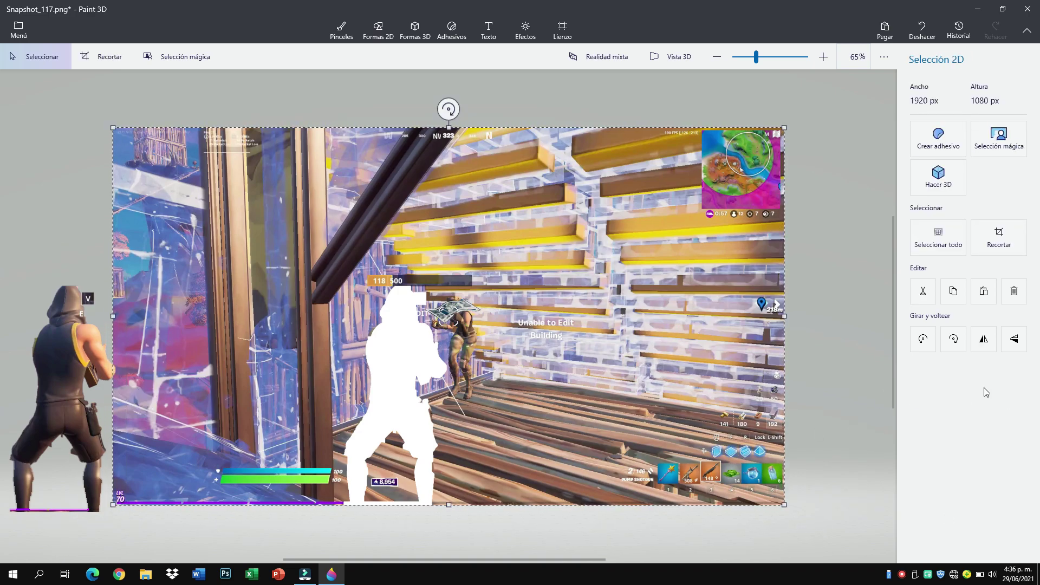
pyautogui.click(1014, 291)
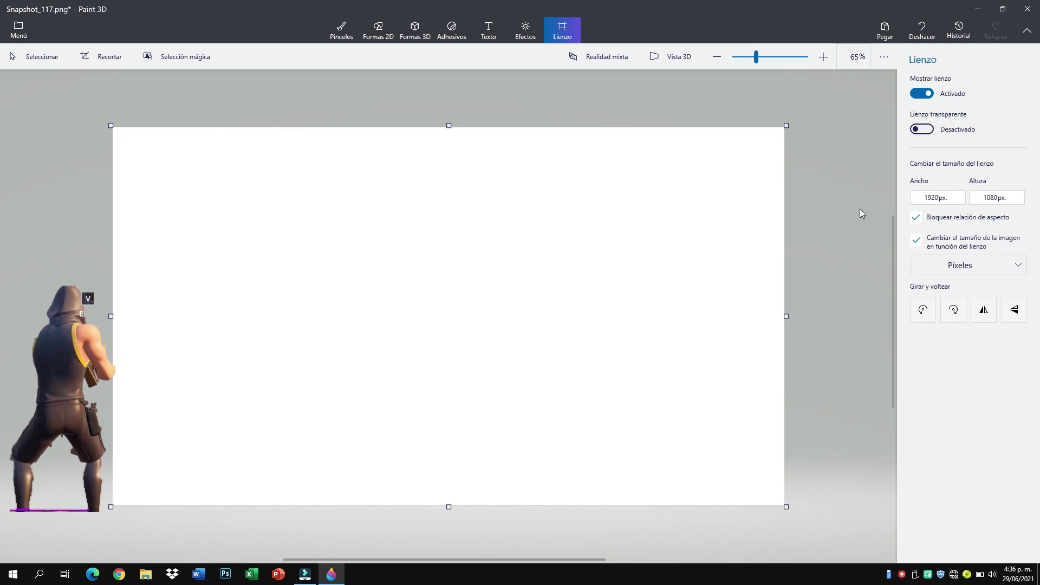
# Move the character cutout back onto the blank canvas at its original place, with the feet at the lower edge.
pyautogui.moveTo(76, 375)
pyautogui.mouseDown()
pyautogui.moveTo(311, 380)
pyautogui.moveTo(28, 381)
pyautogui.moveTo(390, 376)
pyautogui.mouseUp()
pyautogui.click(59, 331)
pyautogui.click(526, 272)
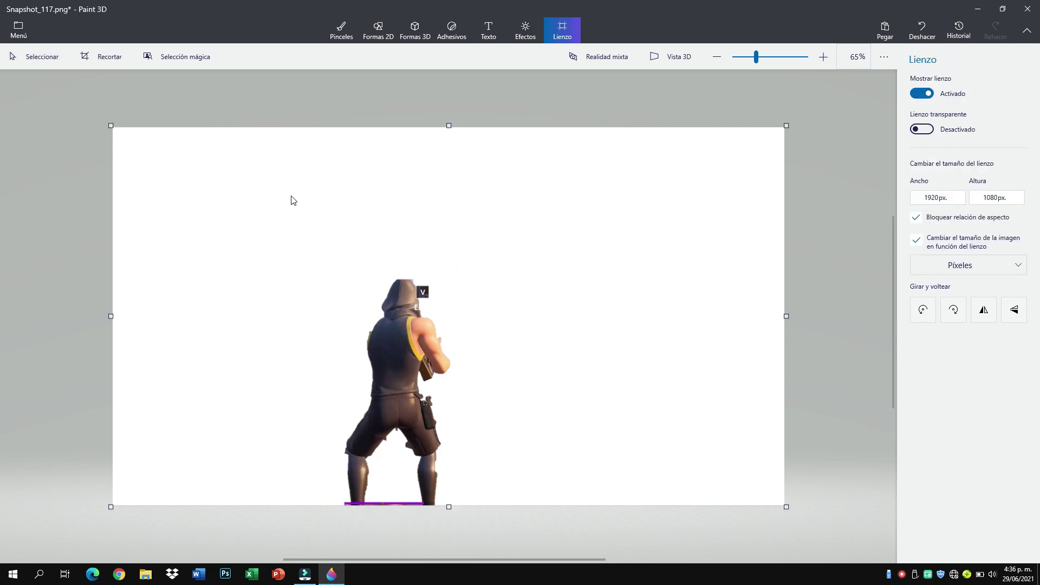
# Save a copy of the canvas as a 1920 x 1080 px PNG image named imagen tutorial paint 3d.
pyautogui.click(19, 21)
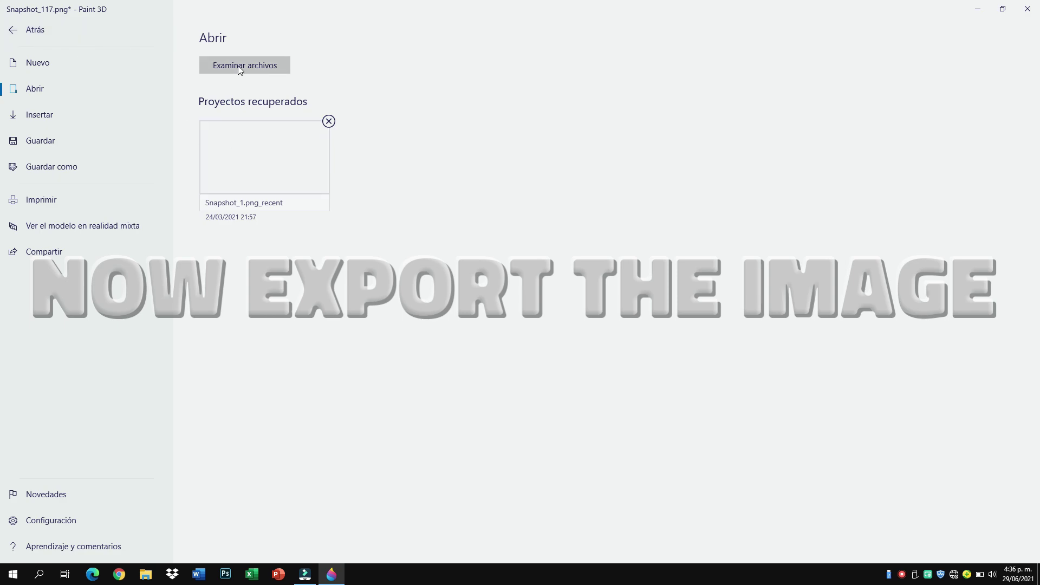
pyautogui.click(58, 139)
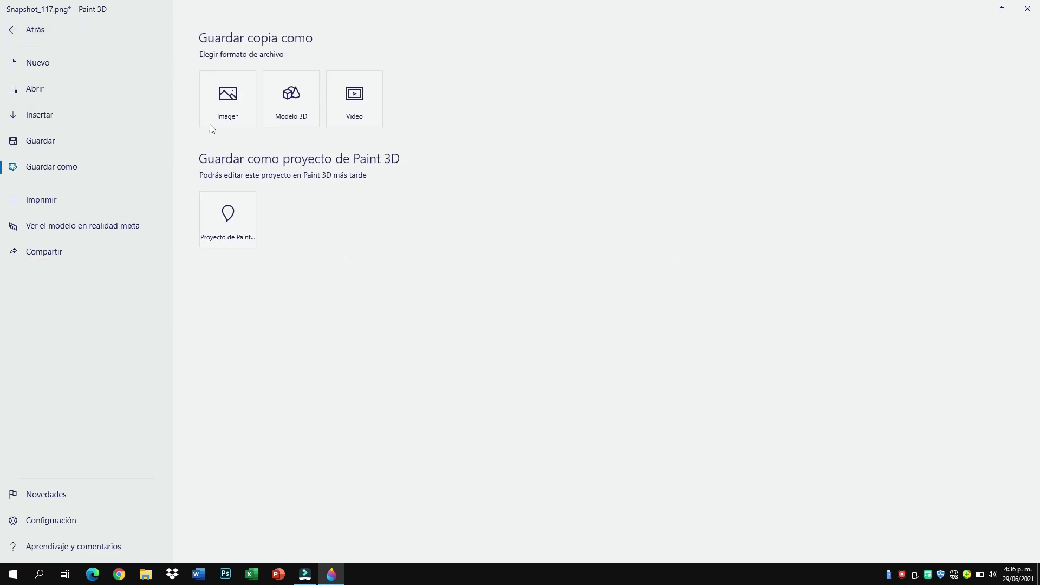
pyautogui.click(218, 113)
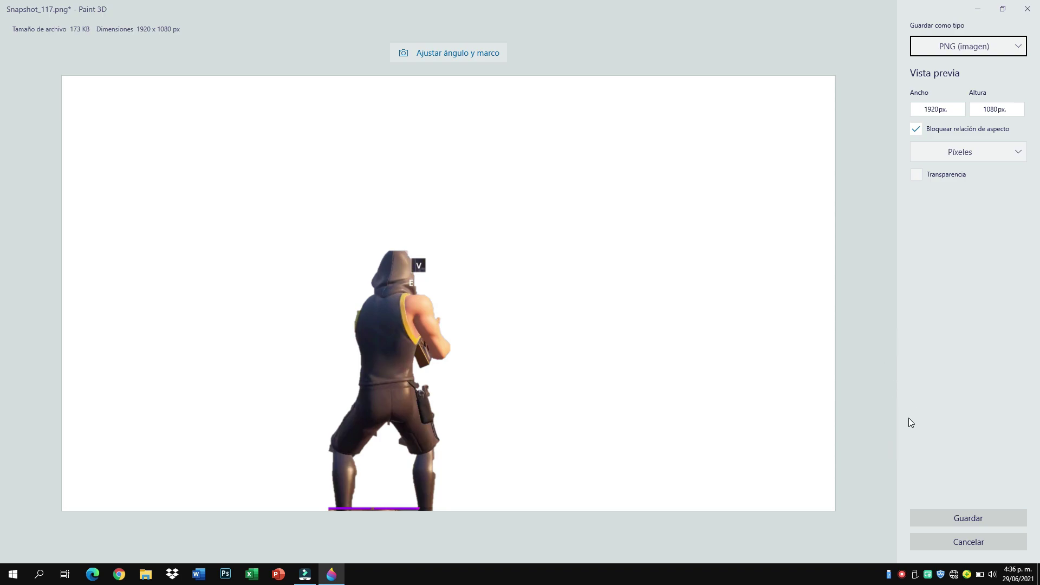
pyautogui.click(930, 515)
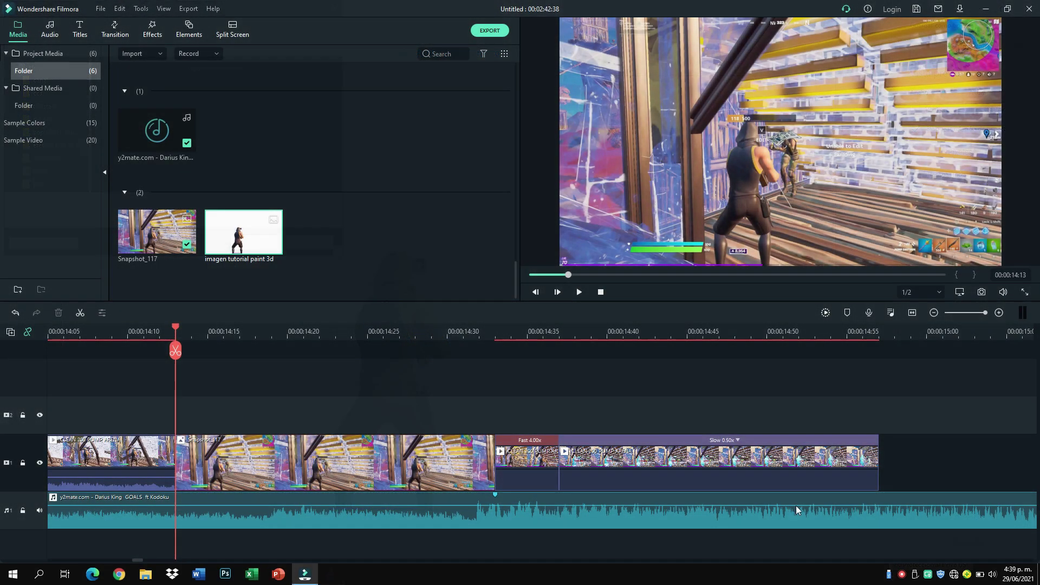
# In Filmora, place imagen tutorial paint 3d on the second video track directly above Snapshot_117 and cut it to the snapshot's length.
pyautogui.doubleClick(224, 240)
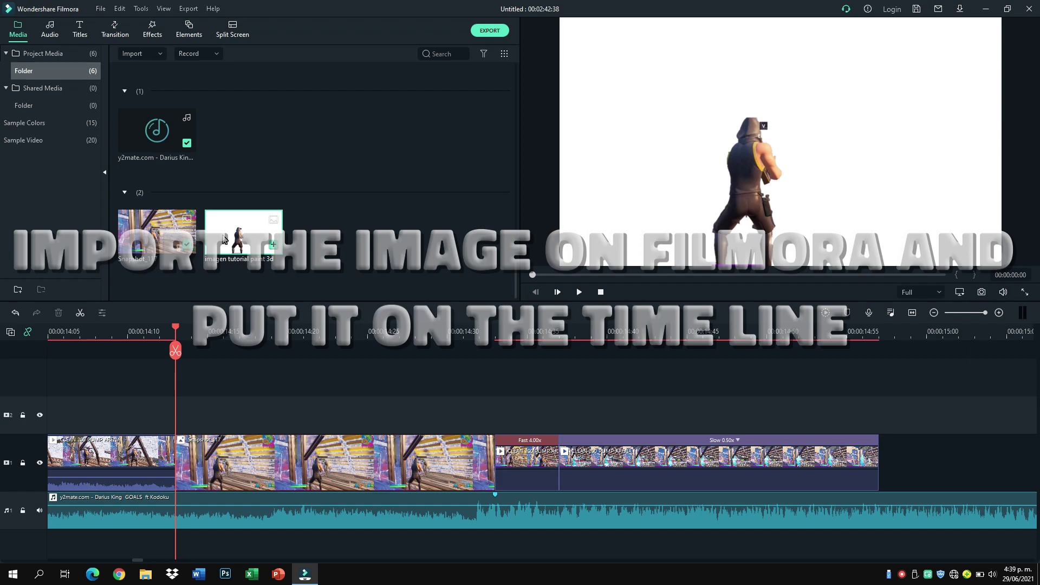
pyautogui.moveTo(224, 240)
pyautogui.mouseDown()
pyautogui.moveTo(232, 355)
pyautogui.moveTo(184, 404)
pyautogui.moveTo(169, 404)
pyautogui.mouseUp()
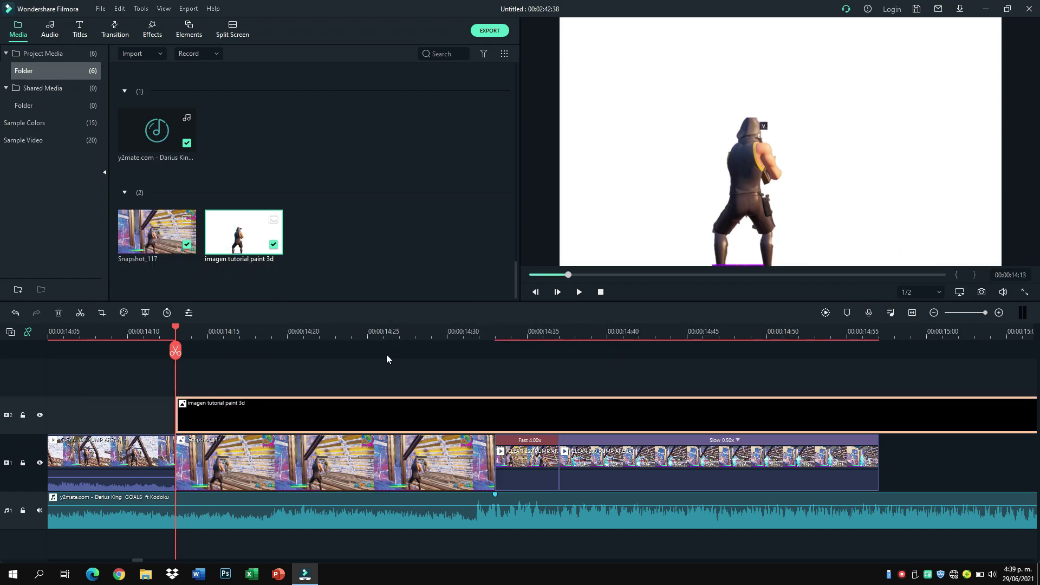
pyautogui.moveTo(480, 332); pyautogui.dragTo(494, 332)
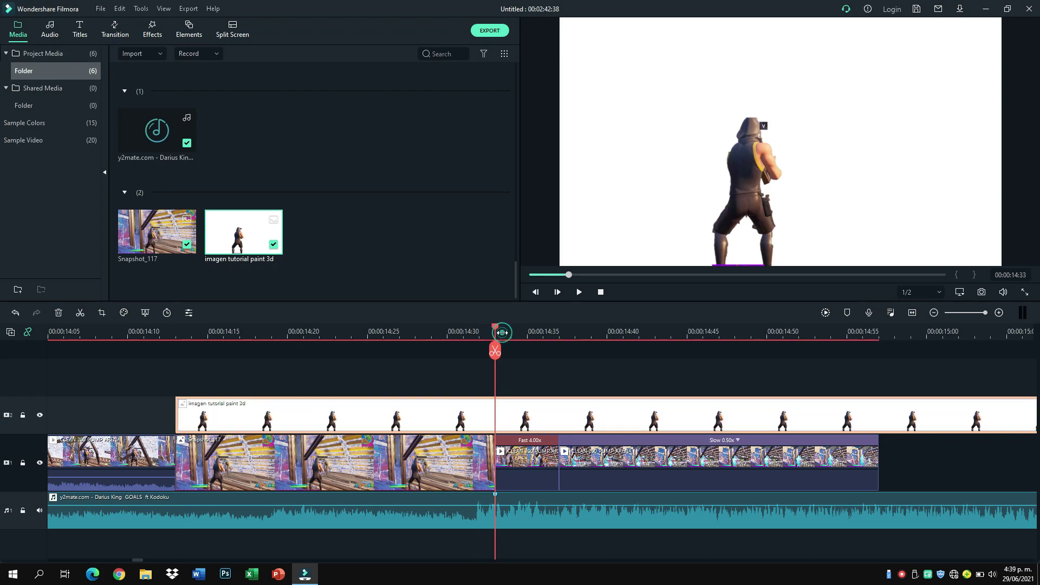
pyautogui.click(494, 351)
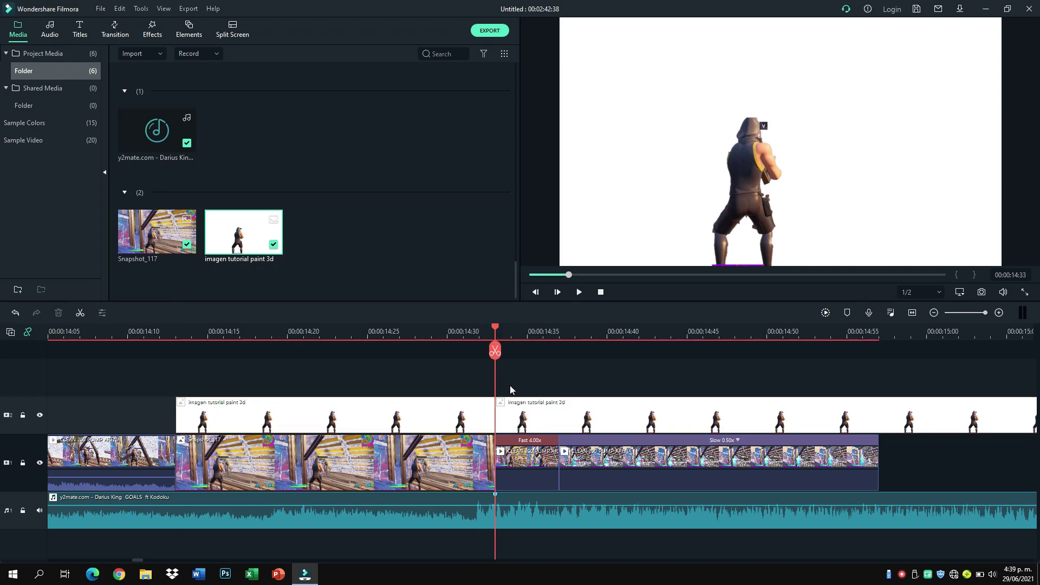
pyautogui.click(518, 414)
pyautogui.press('Delete')
# Apply a Chroma Key to the imagen tutorial paint 3d clip, keying out its white background with an offset of 2.
pyautogui.click(351, 324)
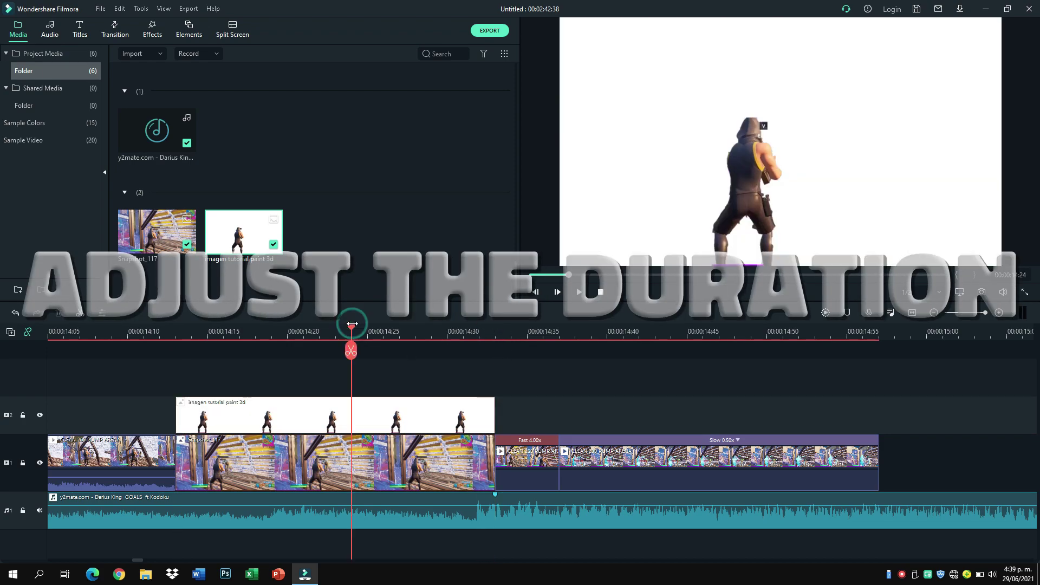
pyautogui.click(351, 427)
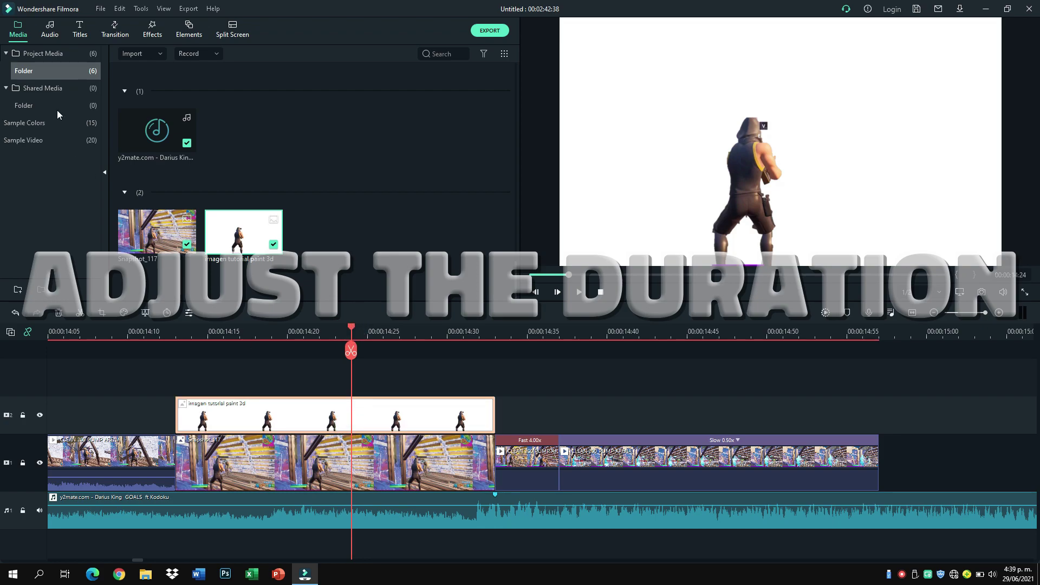
pyautogui.click(28, 94)
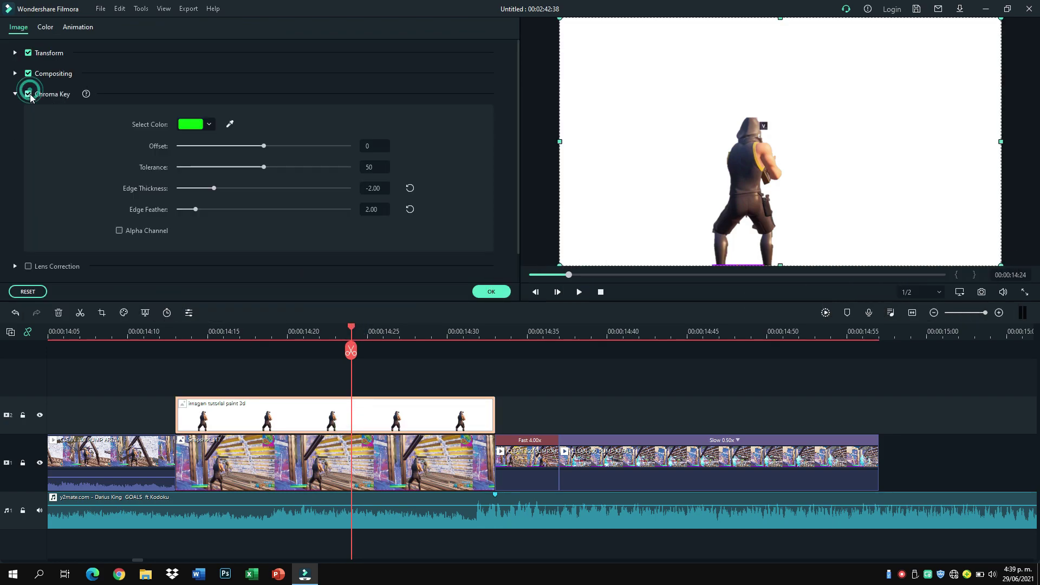
pyautogui.click(231, 124)
pyautogui.click(576, 107)
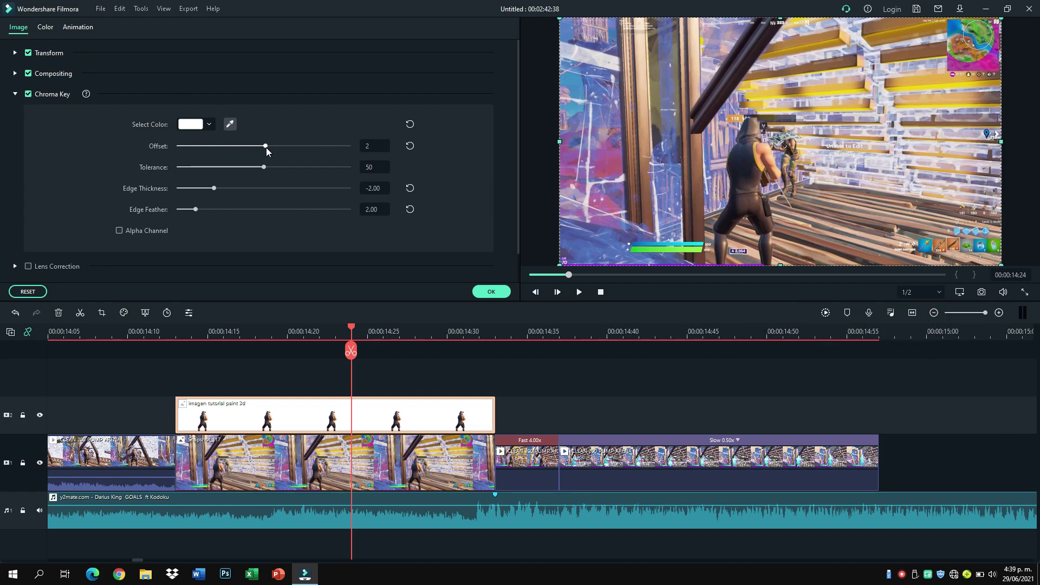
pyautogui.click(305, 330)
pyautogui.moveTo(301, 331); pyautogui.dragTo(454, 351)
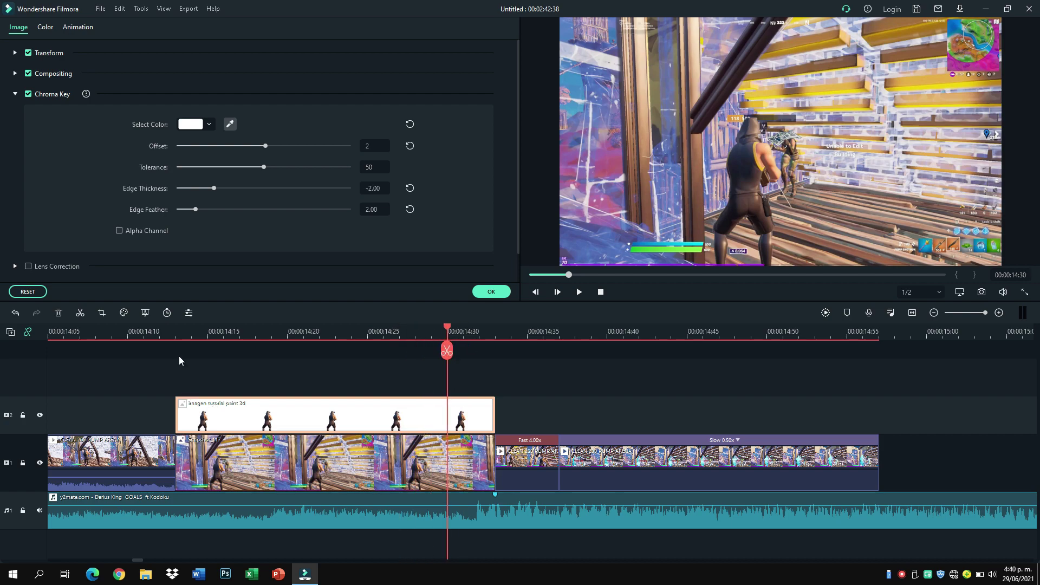
# Set the Tone brightness of Snapshot_117 to -87.
pyautogui.click(177, 336)
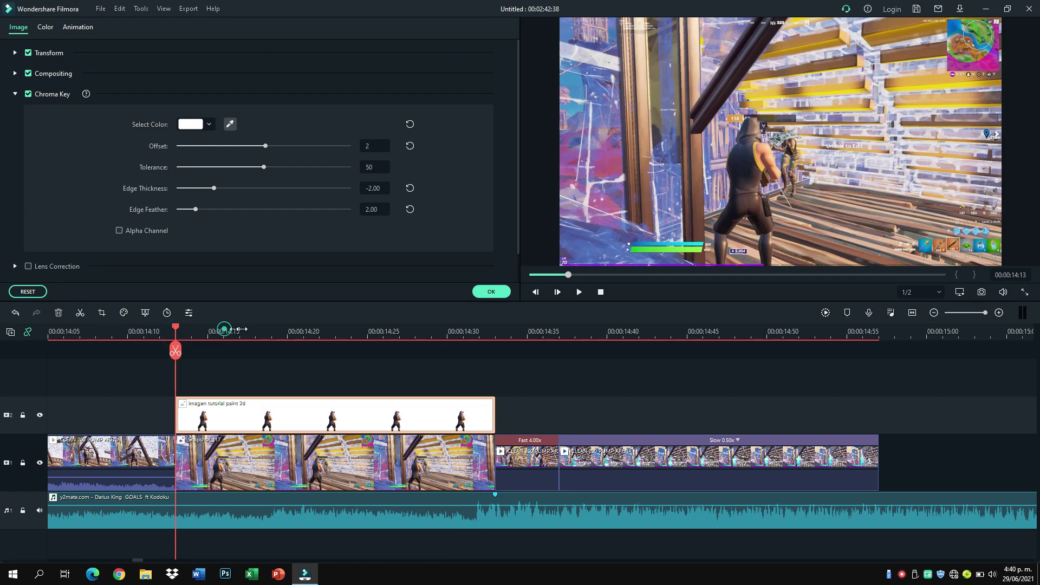
pyautogui.moveTo(226, 328); pyautogui.dragTo(288, 330)
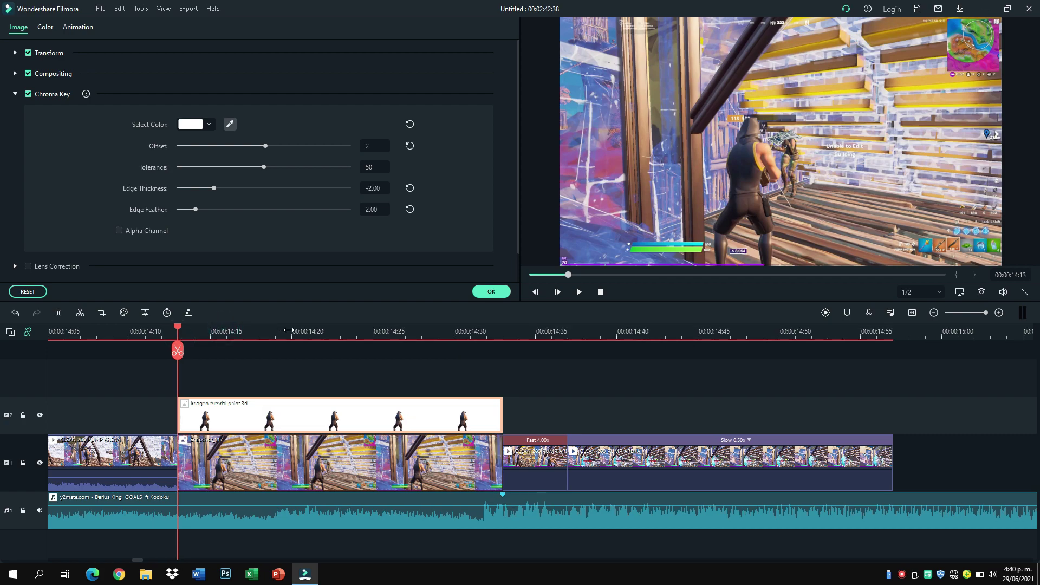
pyautogui.click(251, 438)
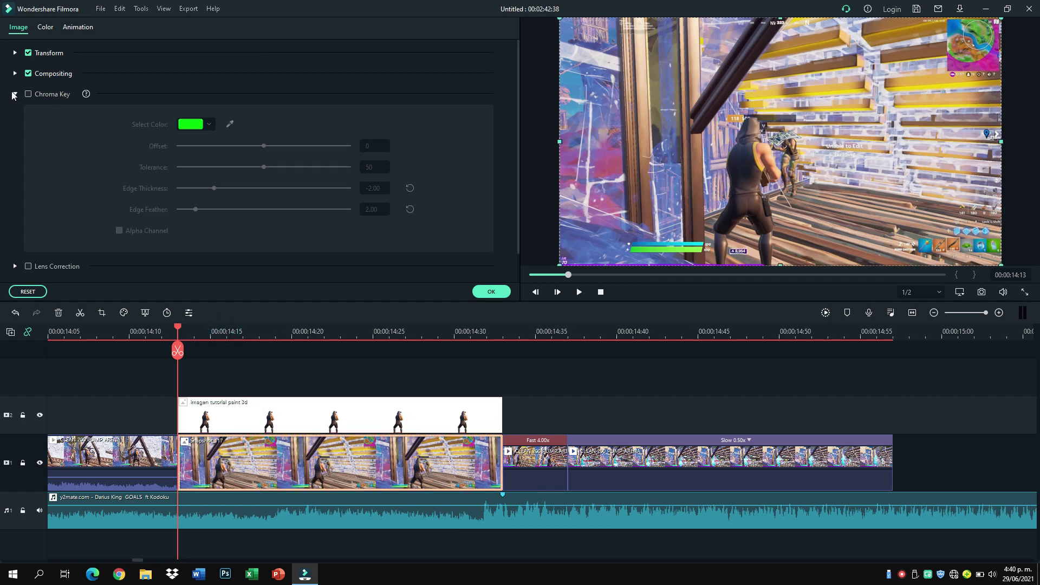
pyautogui.click(14, 94)
pyautogui.click(47, 29)
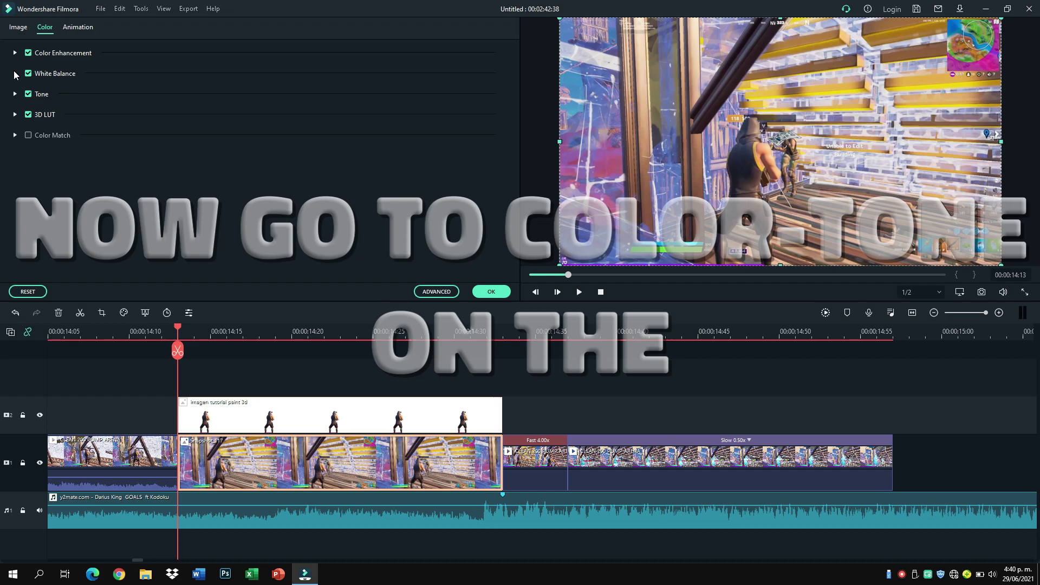
pyautogui.click(15, 73)
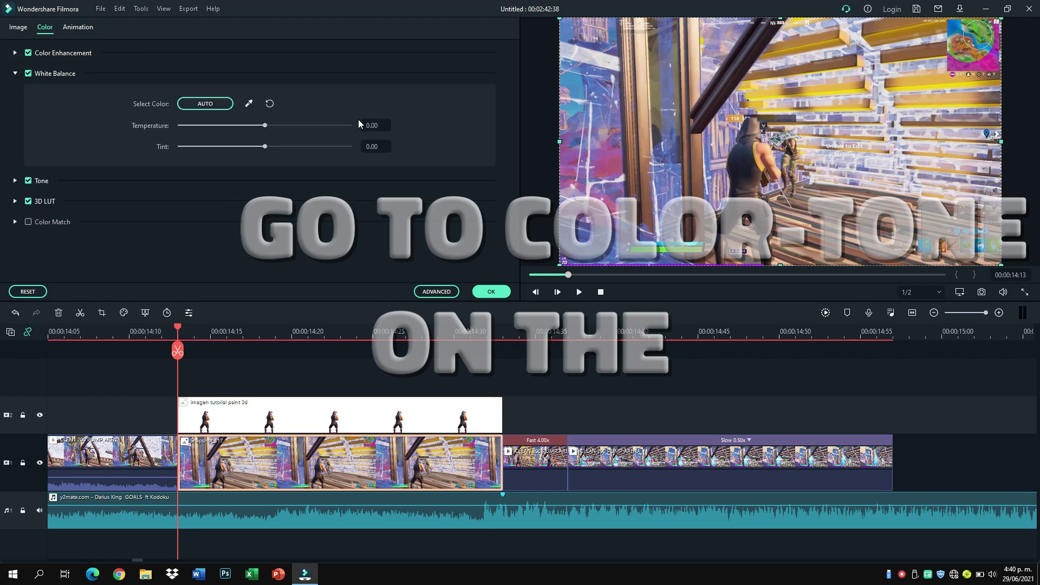
pyautogui.click(15, 73)
pyautogui.click(15, 94)
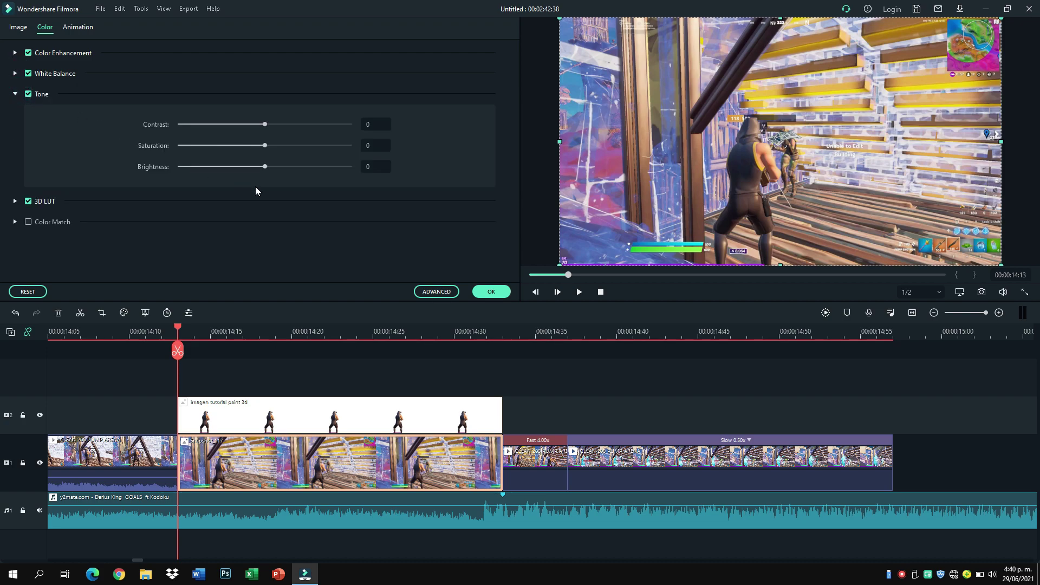
pyautogui.click(368, 167)
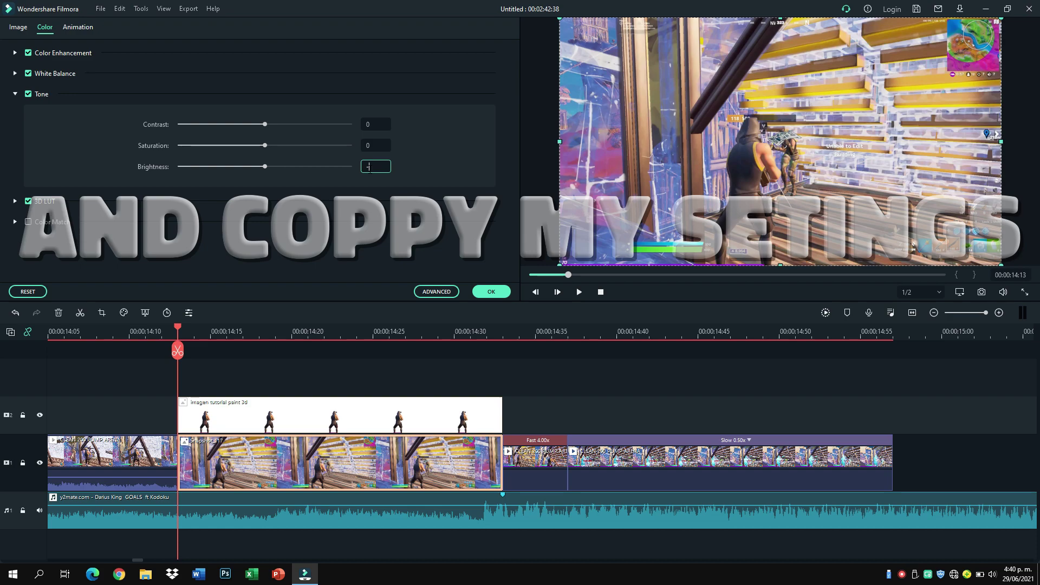
pyautogui.write('-87')
pyautogui.press('Return')
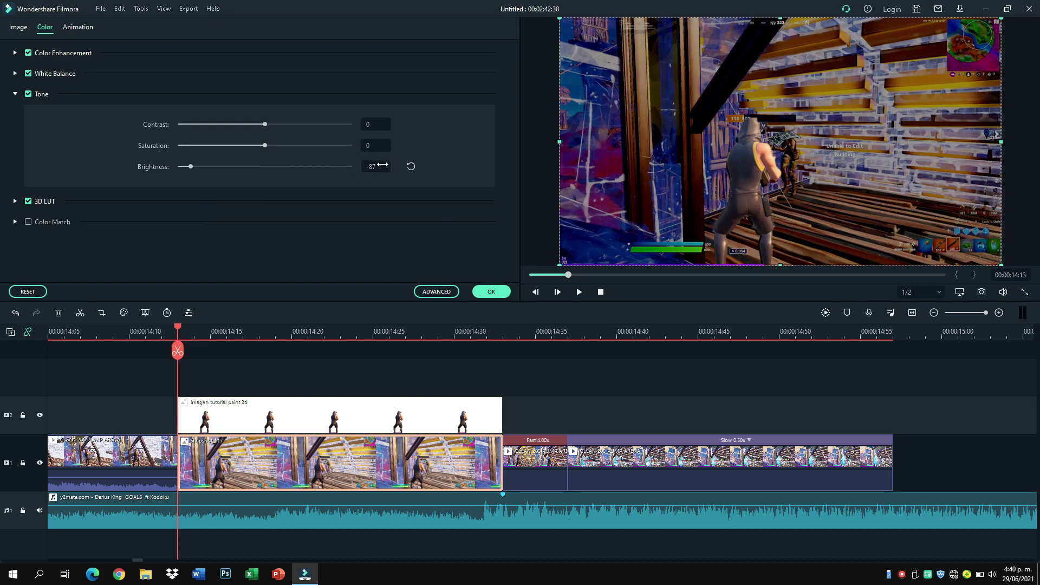
# Apply a Chroma Key to the snapshot, keying out orange #ffa200 with an offset of 16 and a tolerance of 55.
pyautogui.click(25, 27)
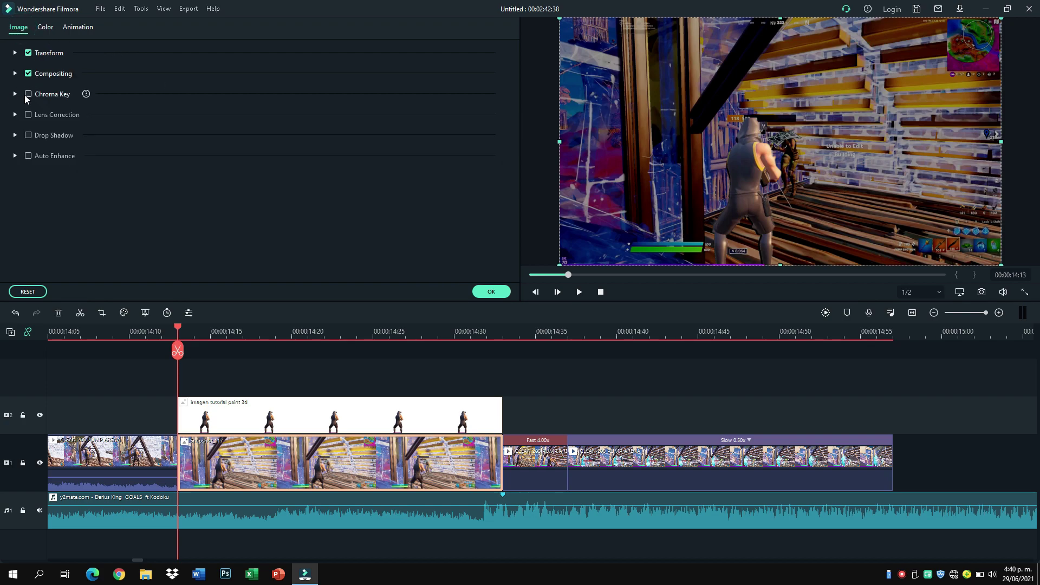
pyautogui.click(27, 94)
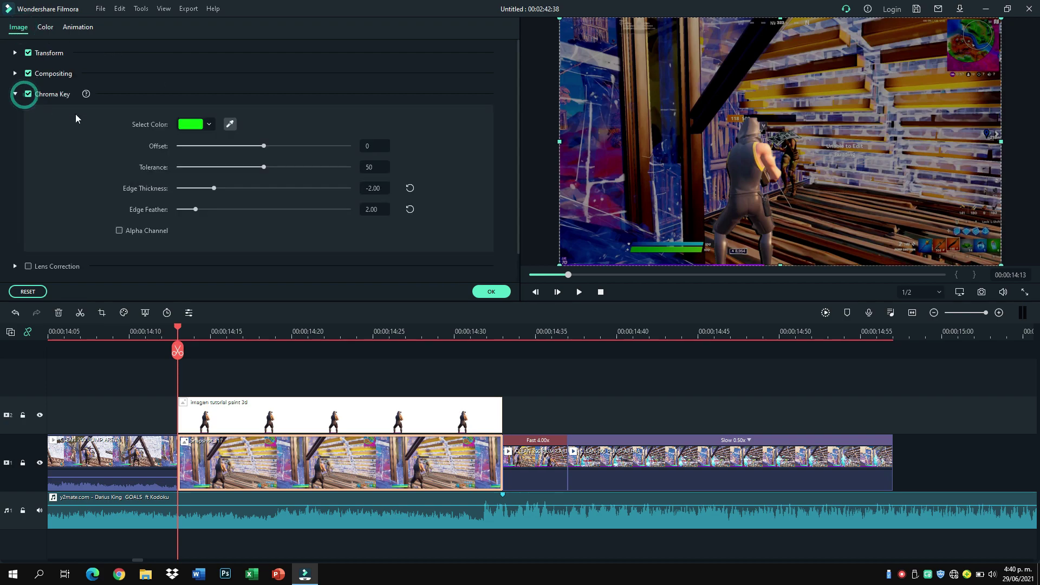
pyautogui.click(209, 124)
pyautogui.click(223, 201)
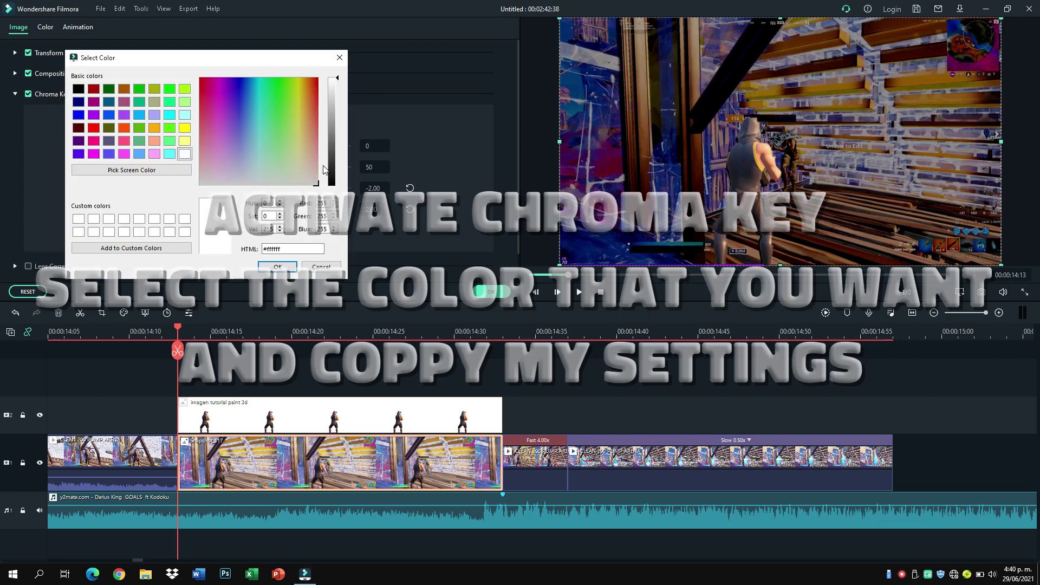
pyautogui.moveTo(311, 138); pyautogui.dragTo(305, 79)
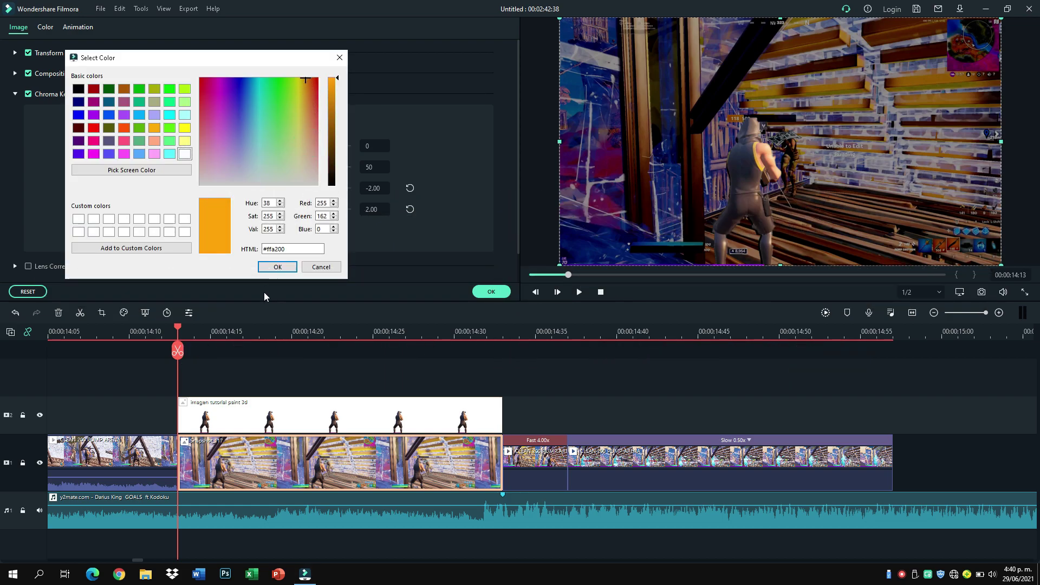
pyautogui.click(275, 265)
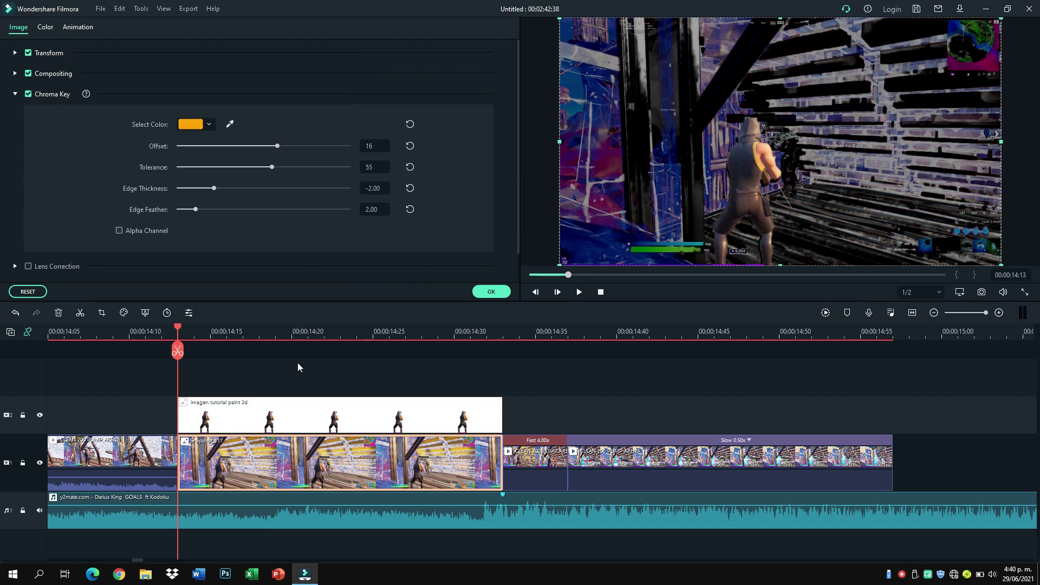
# Move the snapshot and cutout clips up one video track and reset the snapshot's Chroma Key edge feather to 0.00.
pyautogui.click(296, 383)
pyautogui.moveTo(296, 460); pyautogui.dragTo(297, 407)
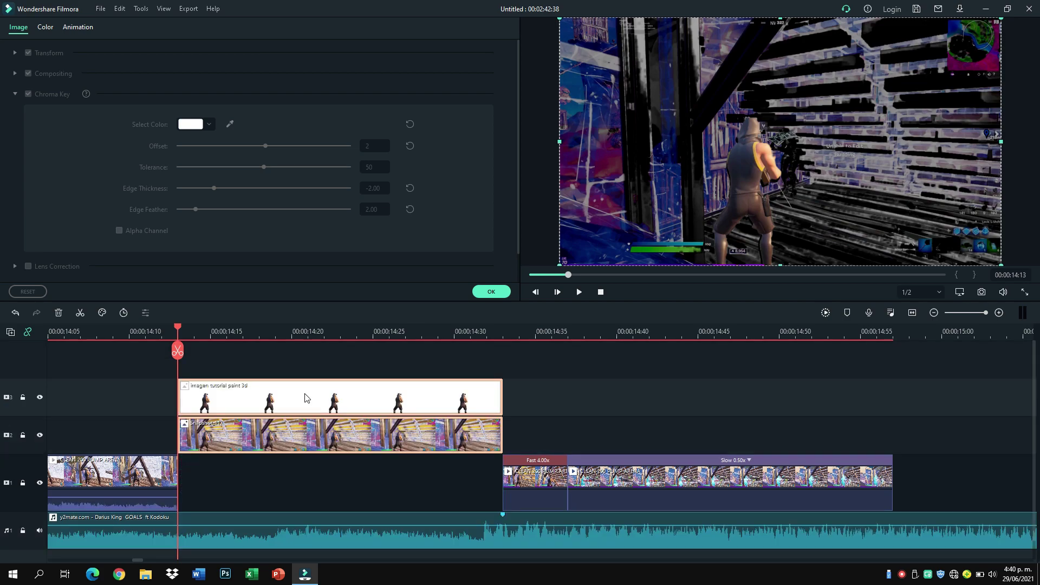
pyautogui.click(352, 440)
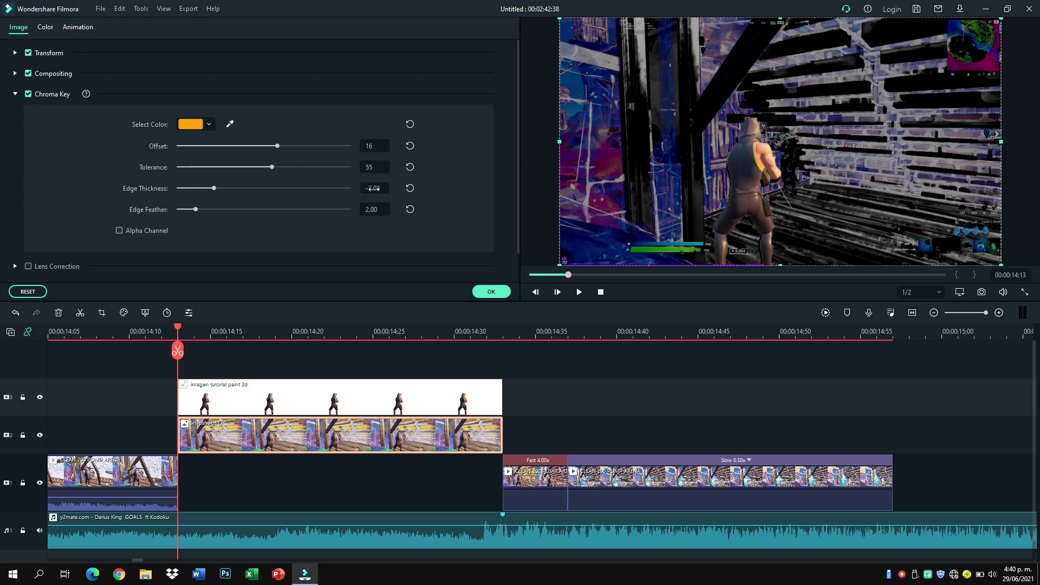
pyautogui.click(376, 212)
pyautogui.click(409, 209)
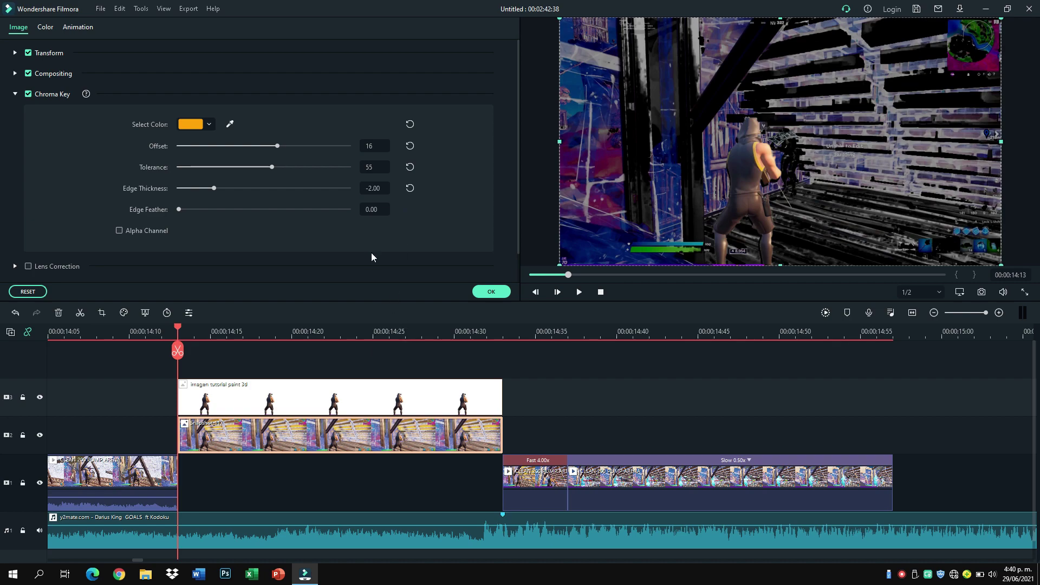
pyautogui.click(15, 94)
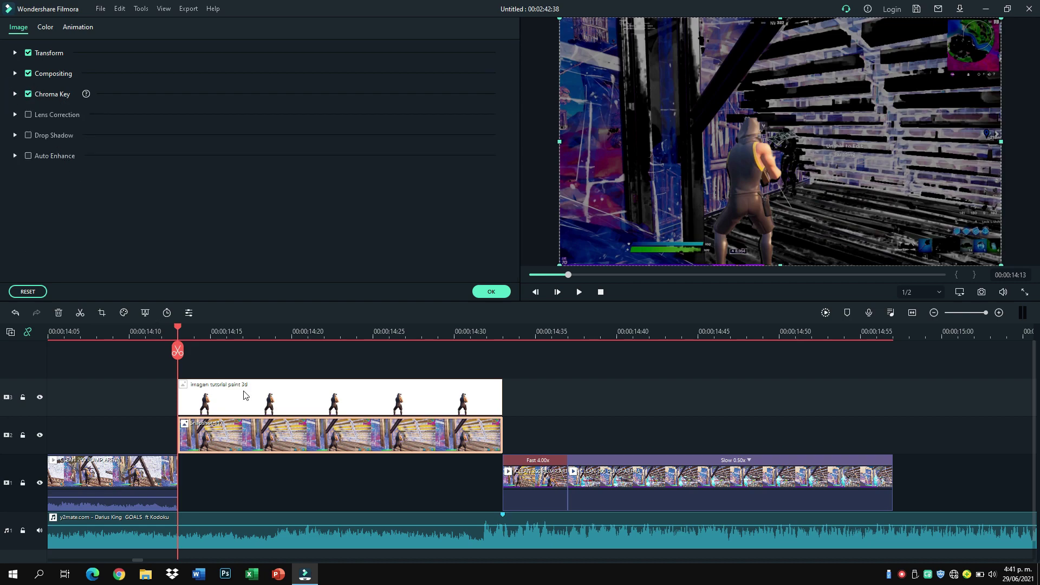
pyautogui.click(492, 292)
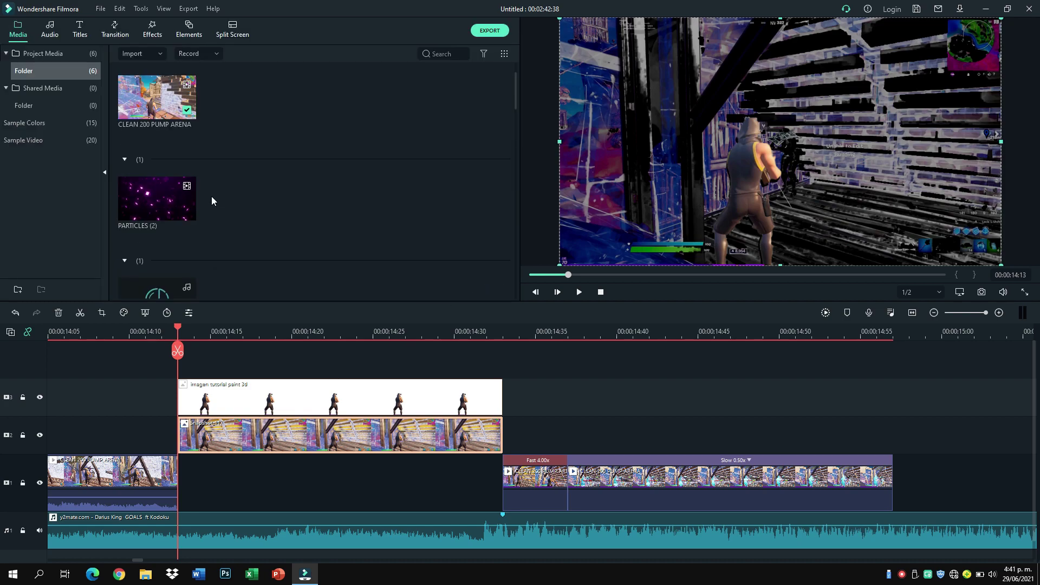
# Add PARTICLES (2) to the timeline, cut it to the snapshot's length and place it beneath the snapshot on the first video track.
pyautogui.moveTo(179, 189); pyautogui.dragTo(187, 367)
pyautogui.click(503, 333)
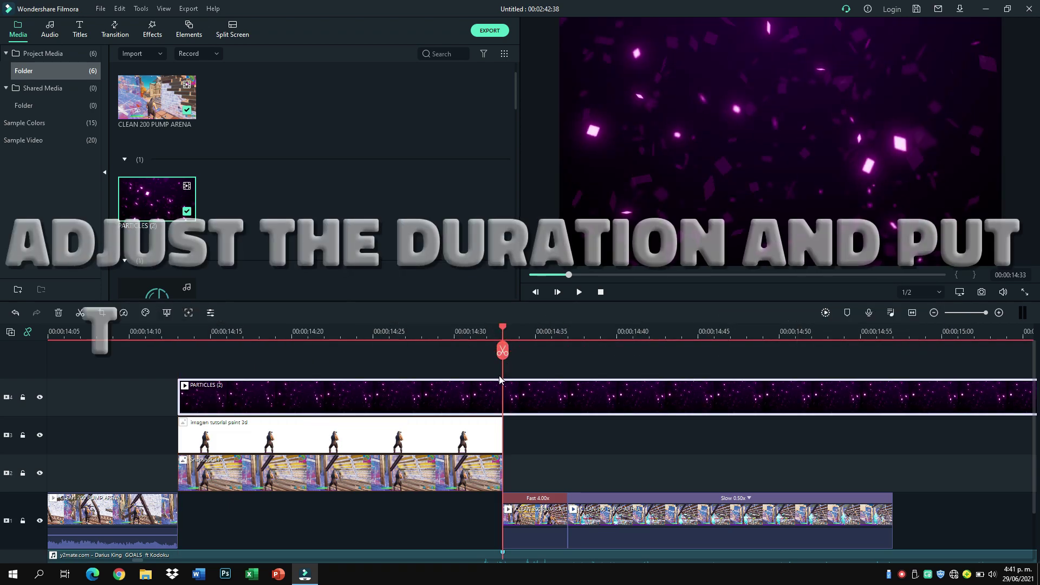
pyautogui.click(502, 351)
pyautogui.click(530, 405)
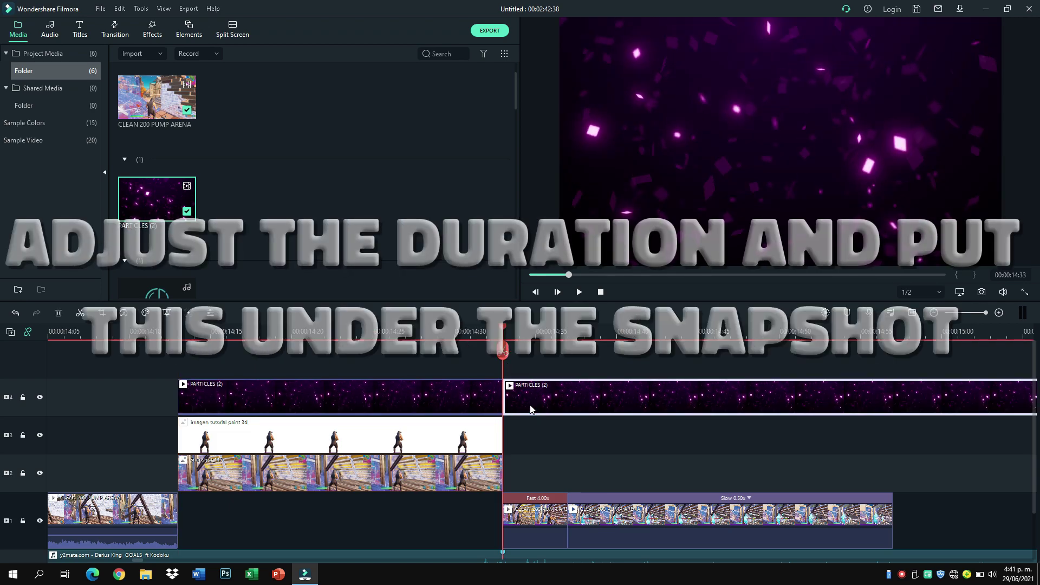
pyautogui.press('Delete')
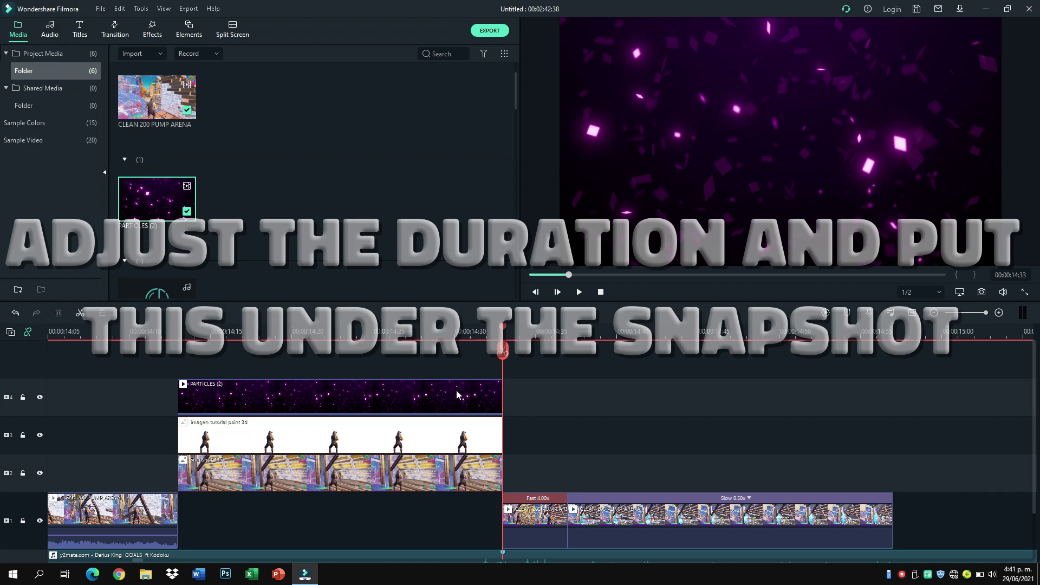
pyautogui.moveTo(456, 390); pyautogui.dragTo(425, 506)
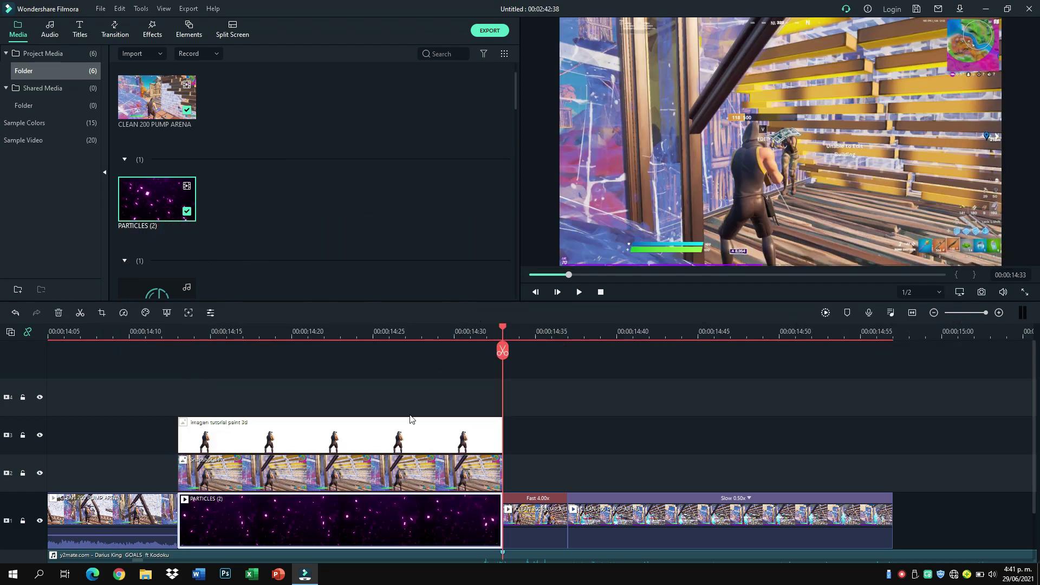
# Apply the Willow effect to the snapshot clip.
pyautogui.click(356, 333)
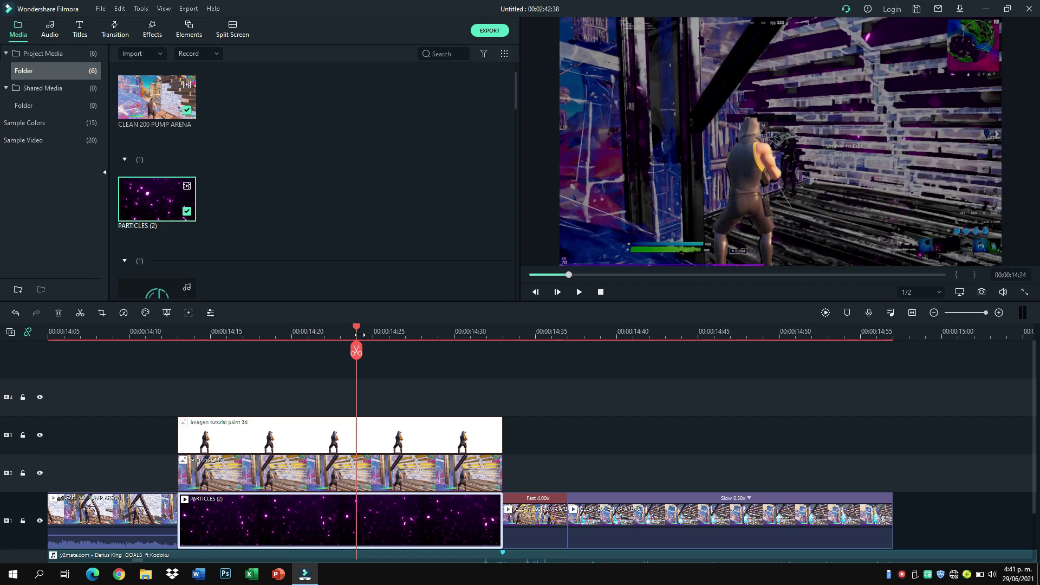
pyautogui.click(347, 472)
pyautogui.click(152, 27)
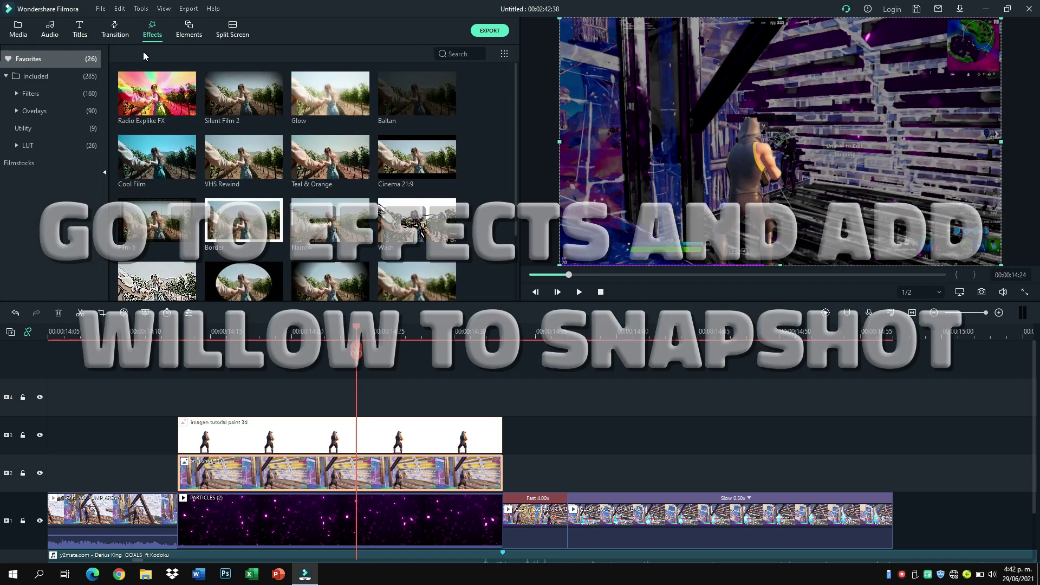
pyautogui.click(67, 91)
pyautogui.click(65, 78)
pyautogui.moveTo(248, 152); pyautogui.dragTo(279, 477)
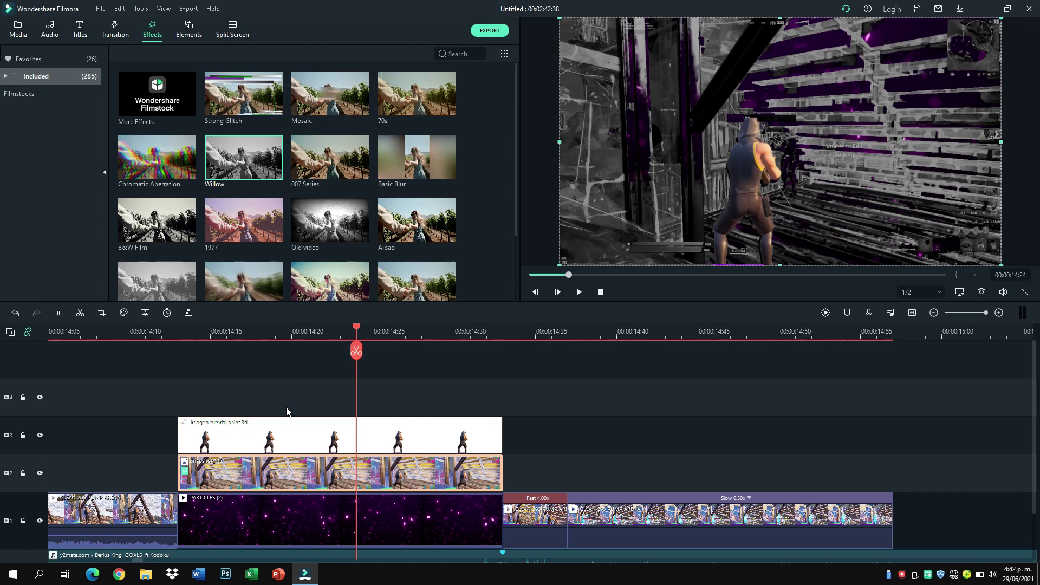
# Duplicate the trimmed PARTICLES (2) clip onto the fourth video track, directly above the character cutout, keeping only one copy.
pyautogui.click(284, 536)
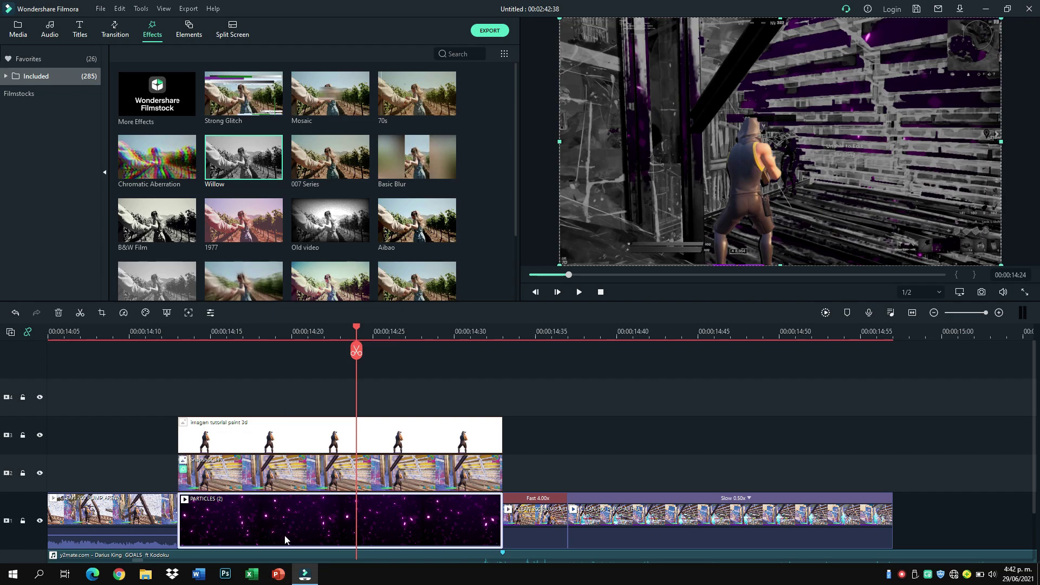
pyautogui.click(179, 335)
pyautogui.click(82, 395)
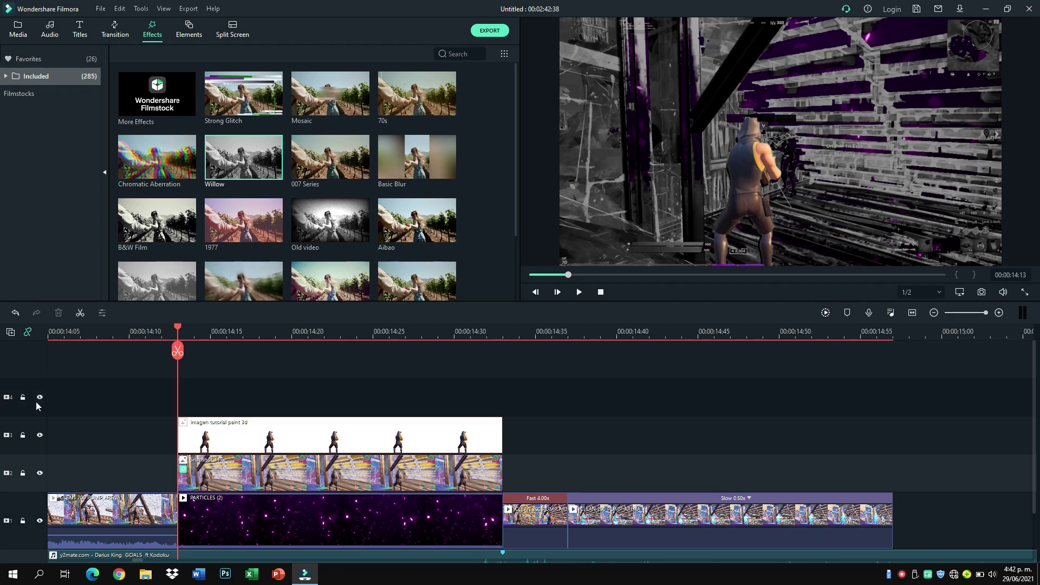
pyautogui.hotkey('ctrl', 'v')
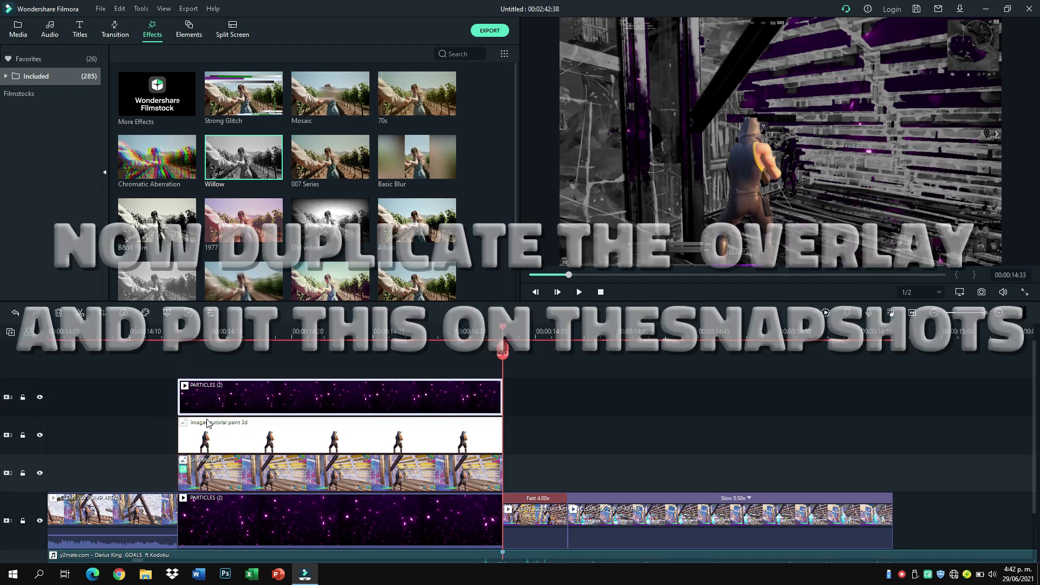
pyautogui.hotkey('ctrl', 'v')
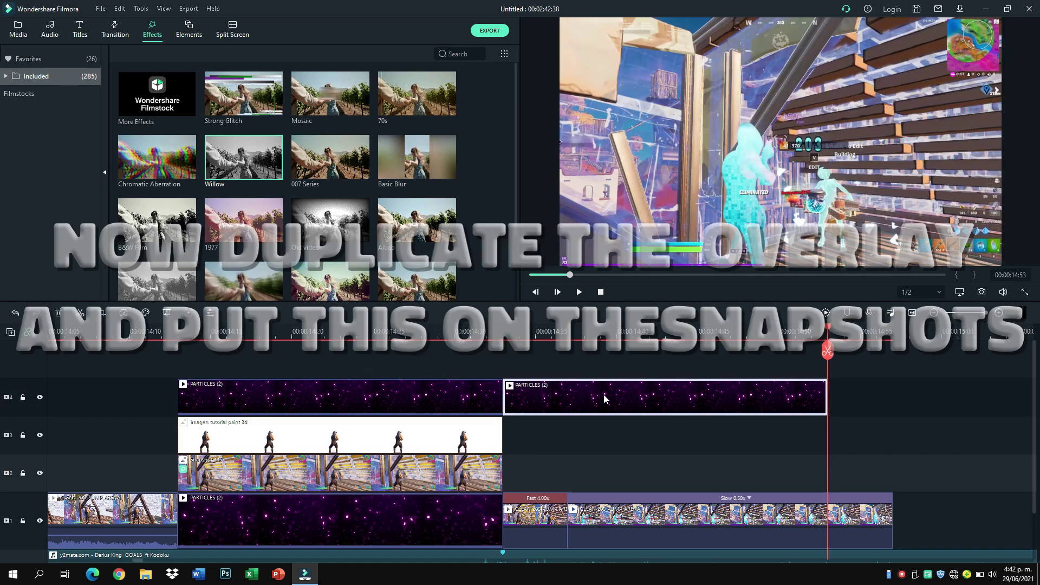
pyautogui.press('Delete')
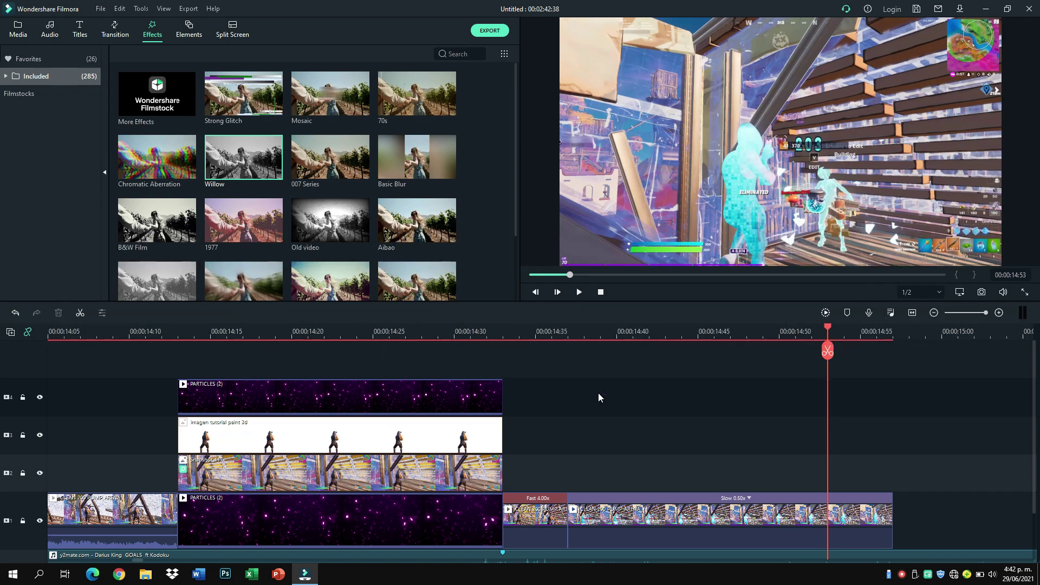
# Set the blending mode of the PARTICLES (2) copy above the cutout to Screen.
pyautogui.click(390, 333)
pyautogui.click(395, 395)
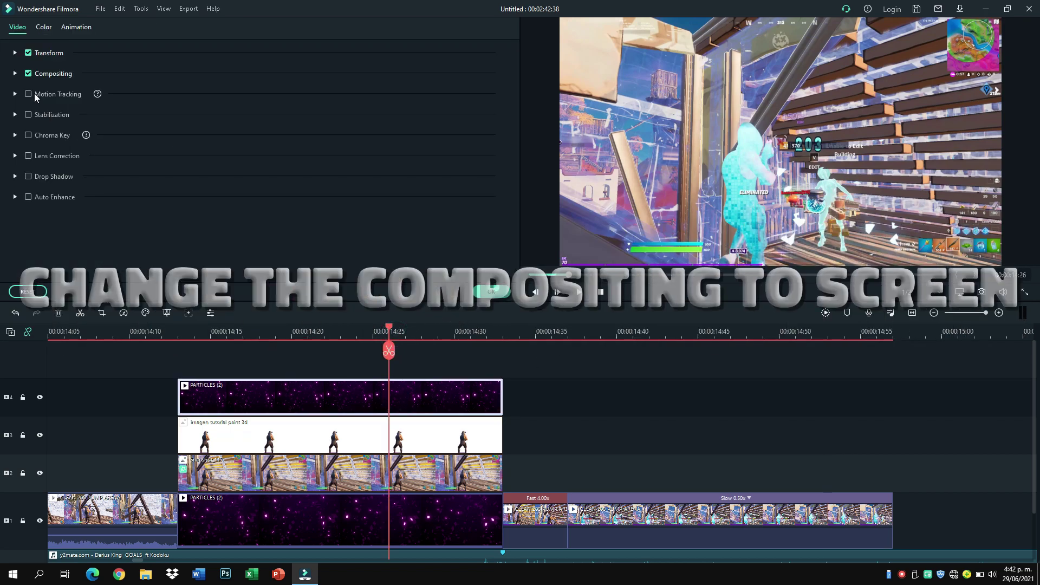
pyautogui.click(16, 73)
pyautogui.click(217, 104)
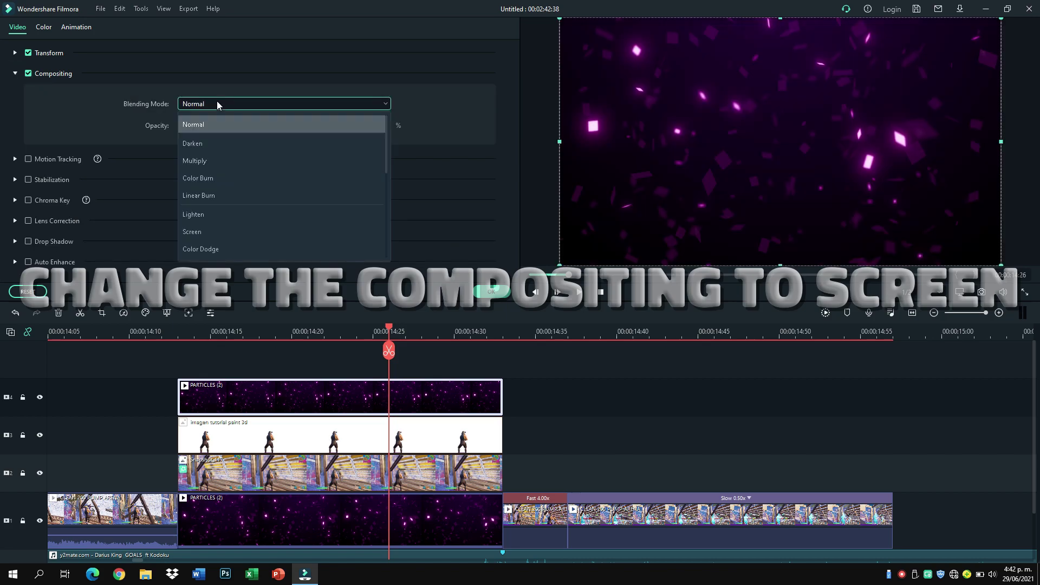
pyautogui.click(239, 230)
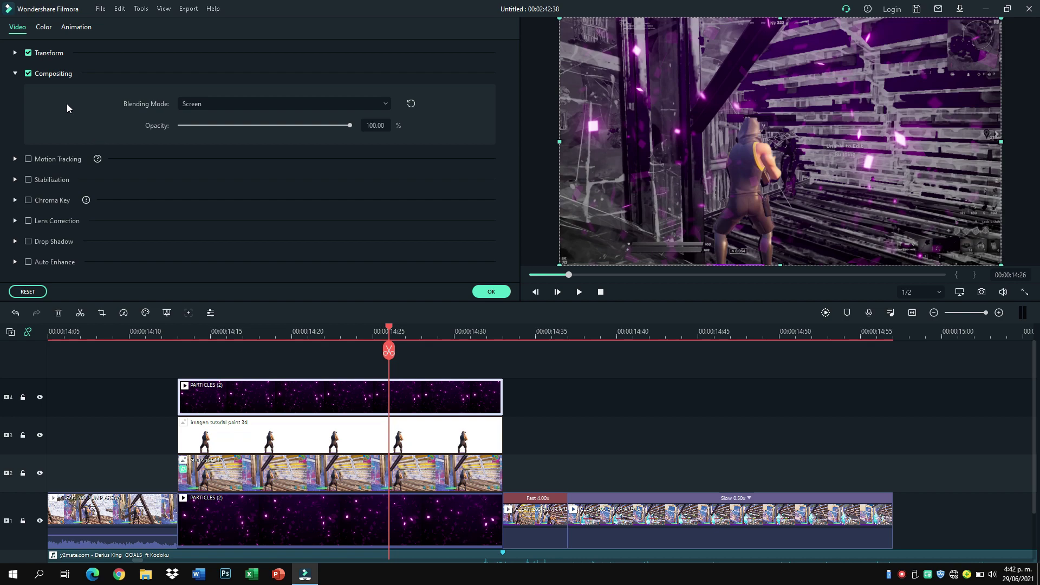
pyautogui.click(15, 74)
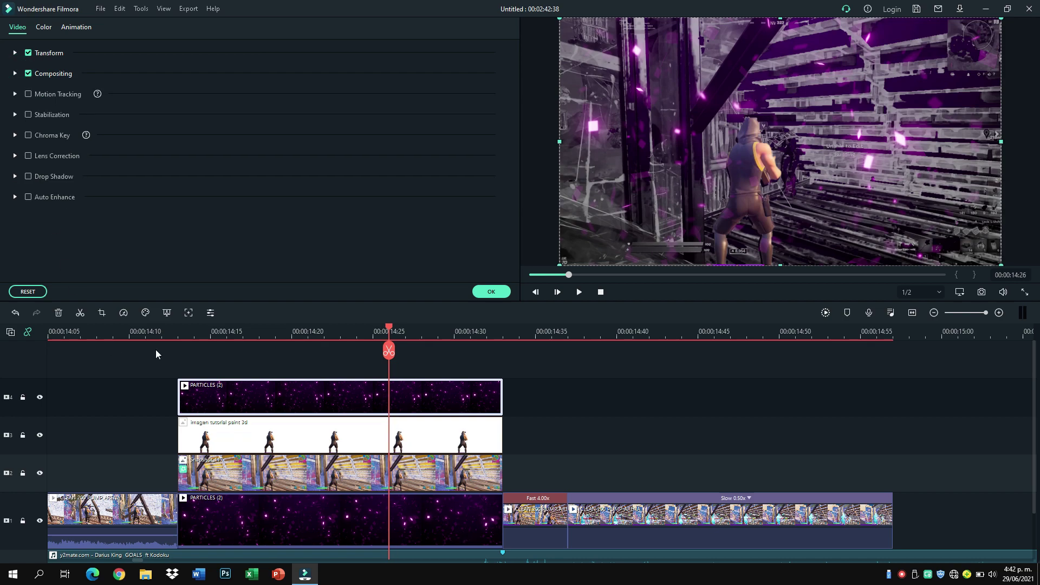
pyautogui.click(178, 333)
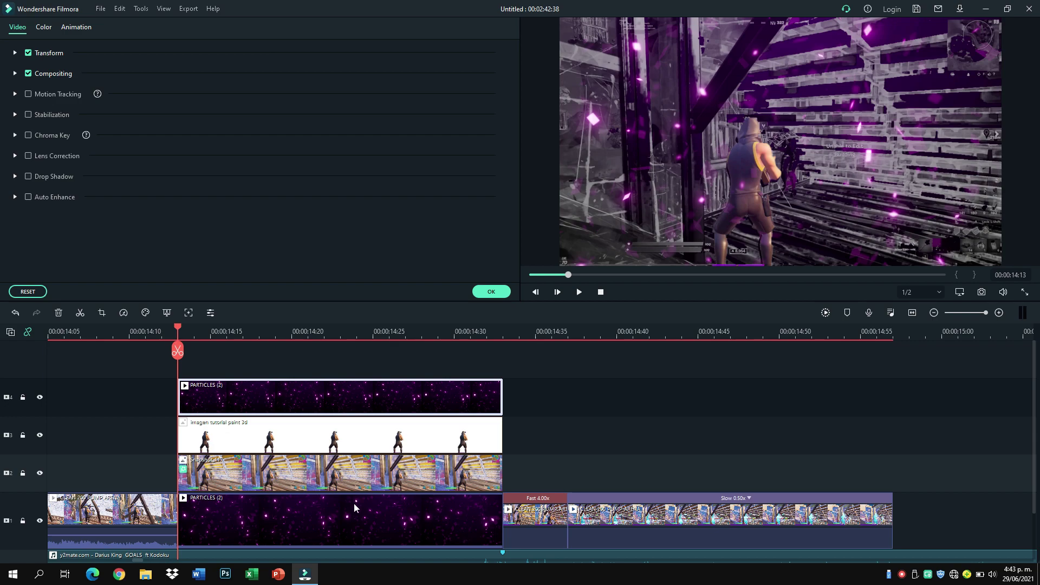
# Add a custom animation keyframe at the beginning of the snapshot clip on the second video track.
pyautogui.click(355, 473)
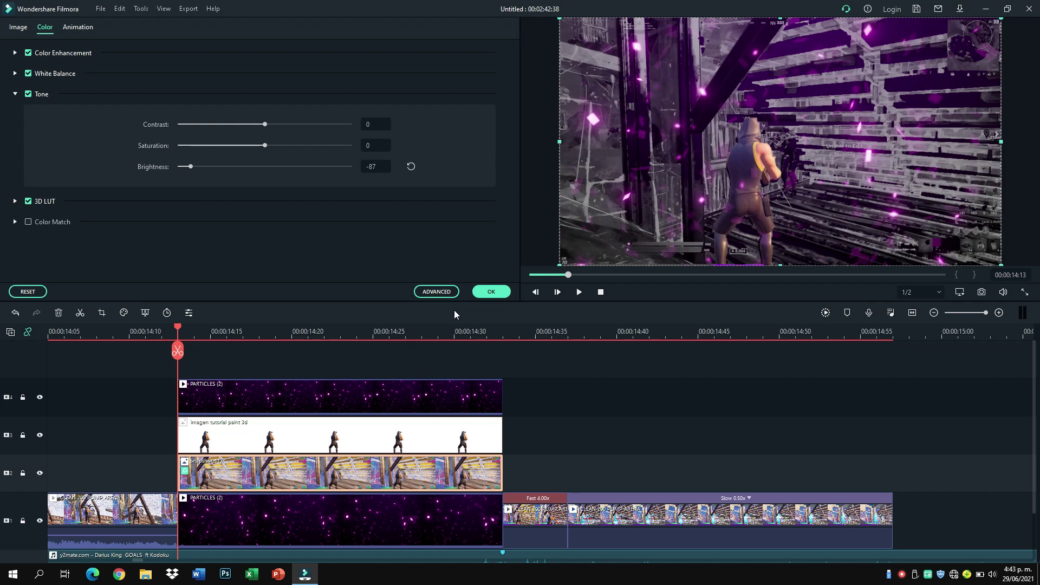
pyautogui.click(16, 94)
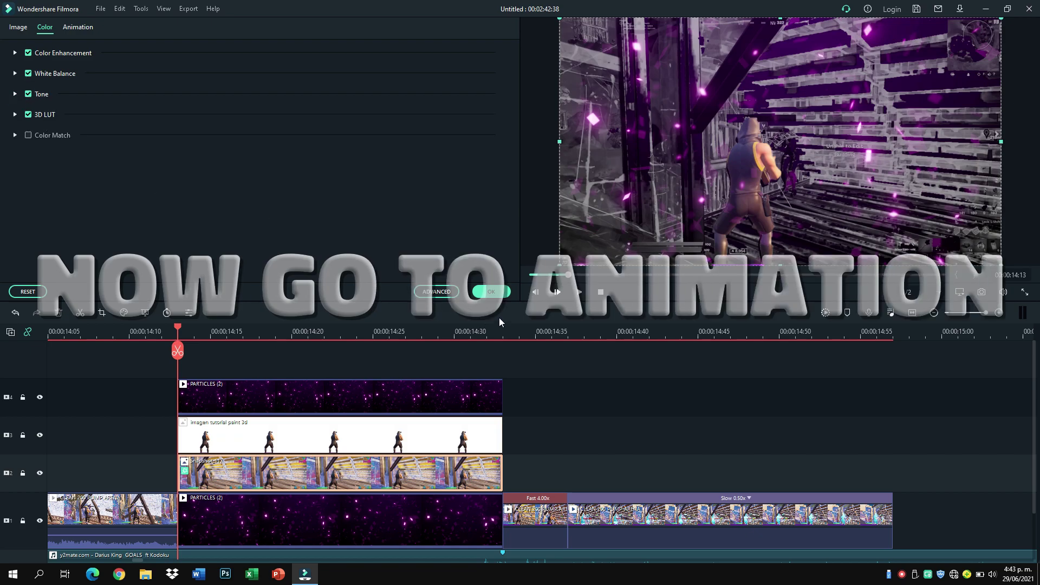
pyautogui.click(86, 32)
pyautogui.click(55, 51)
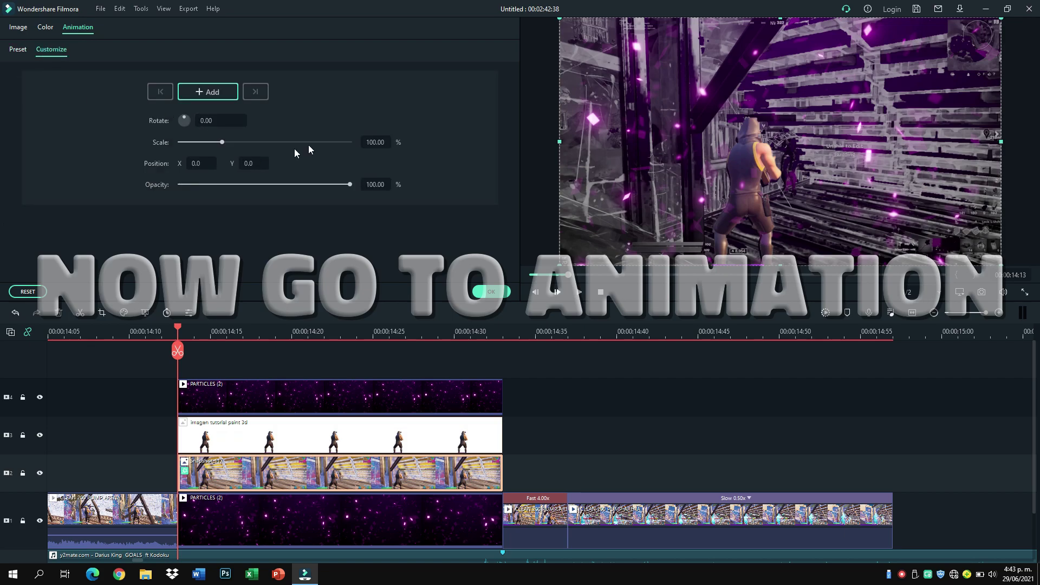
pyautogui.click(211, 90)
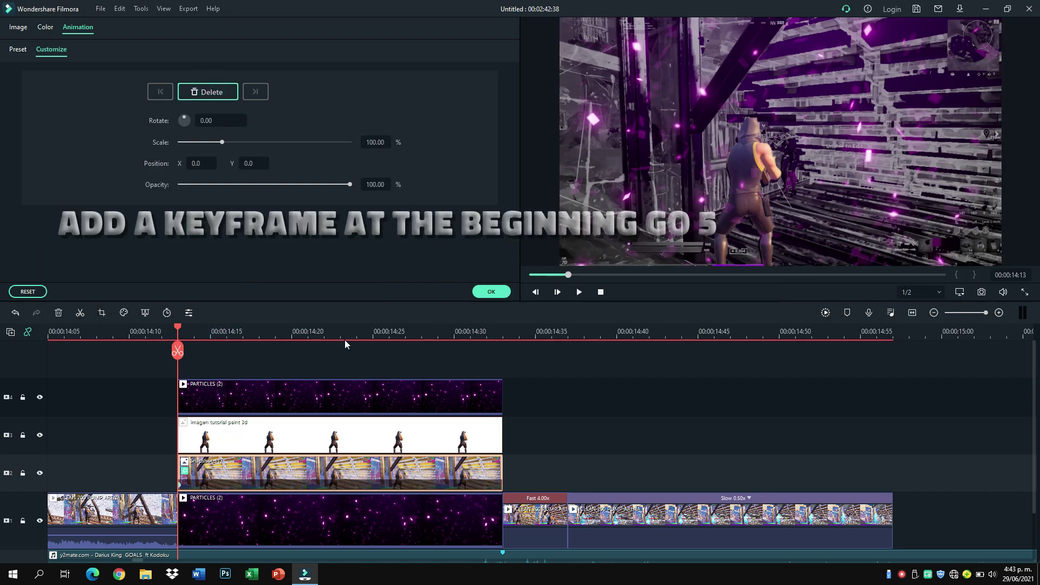
# Add a second keyframe to the snapshot at 00:00:14:17 with its scale set to 85%.
pyautogui.press('Right')
pyautogui.press('Right')
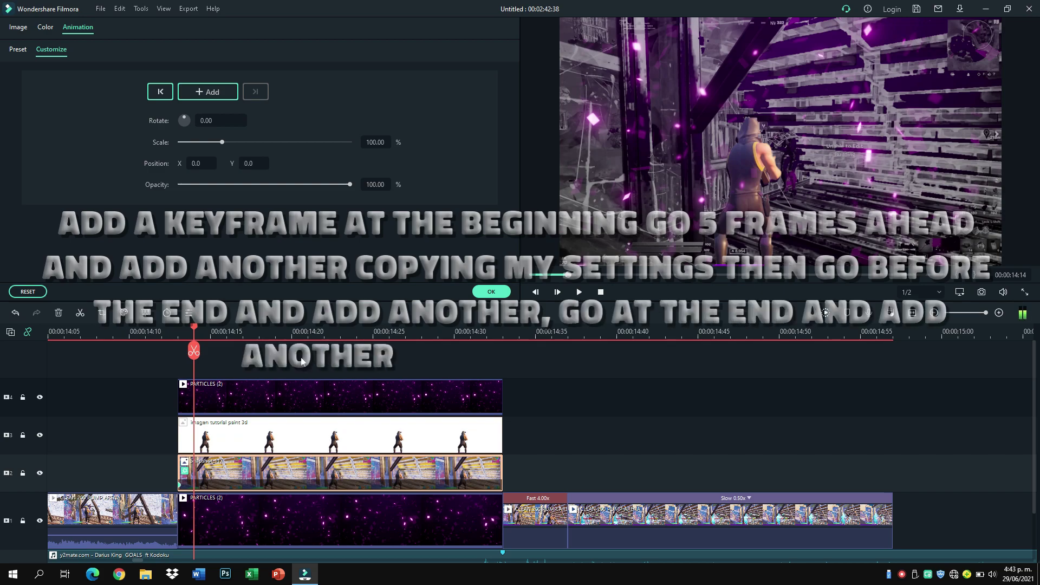
pyautogui.press('Right')
pyautogui.press('Right')
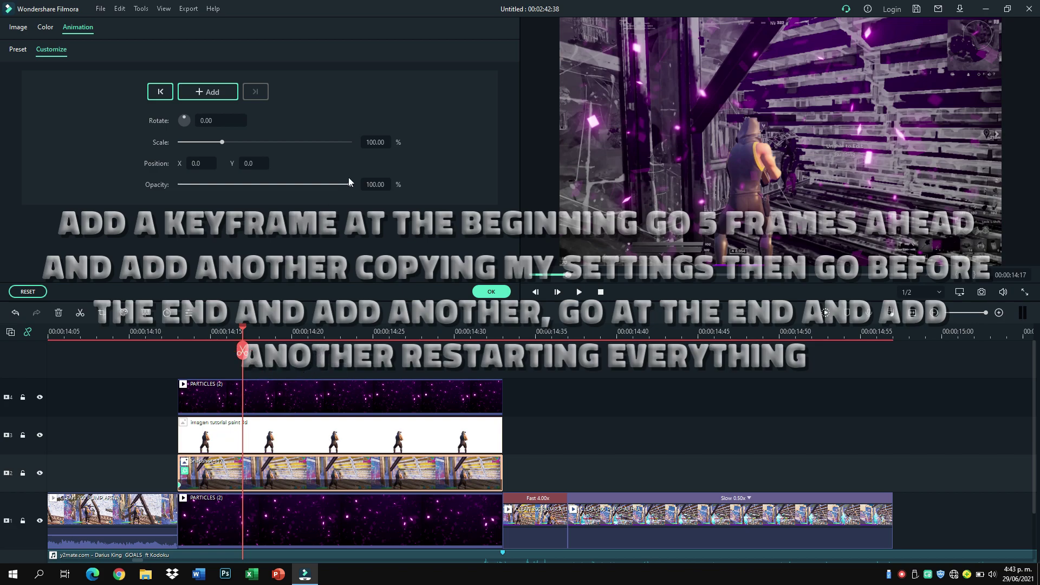
pyautogui.click(373, 143)
pyautogui.write('85')
pyautogui.press('Return')
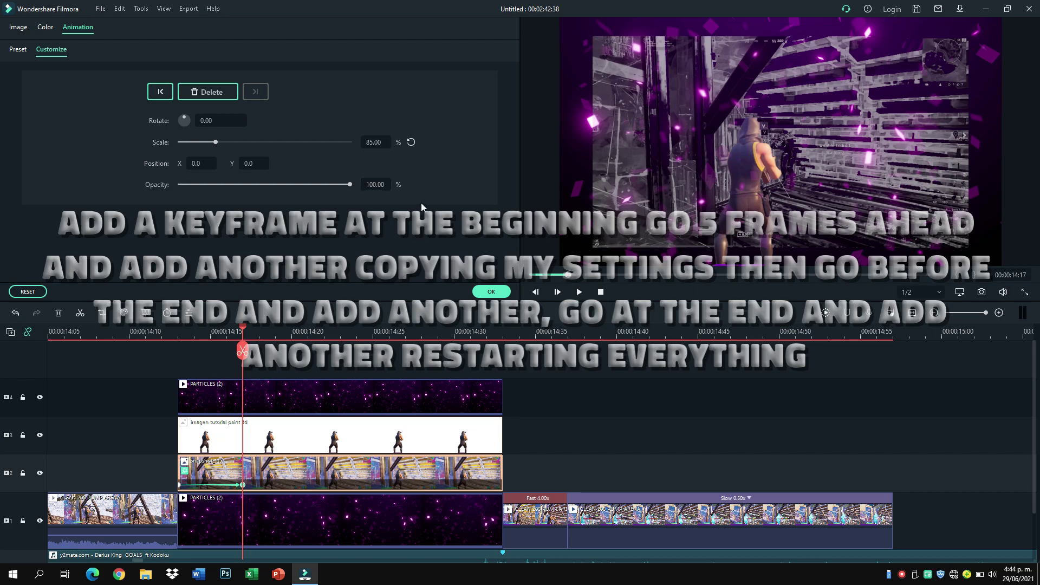
# Hold the snapshot's 85% scale with a keyframe at 00:00:14:28 and reset the scale to 100% at its end, 00:00:14:33.
pyautogui.click(422, 332)
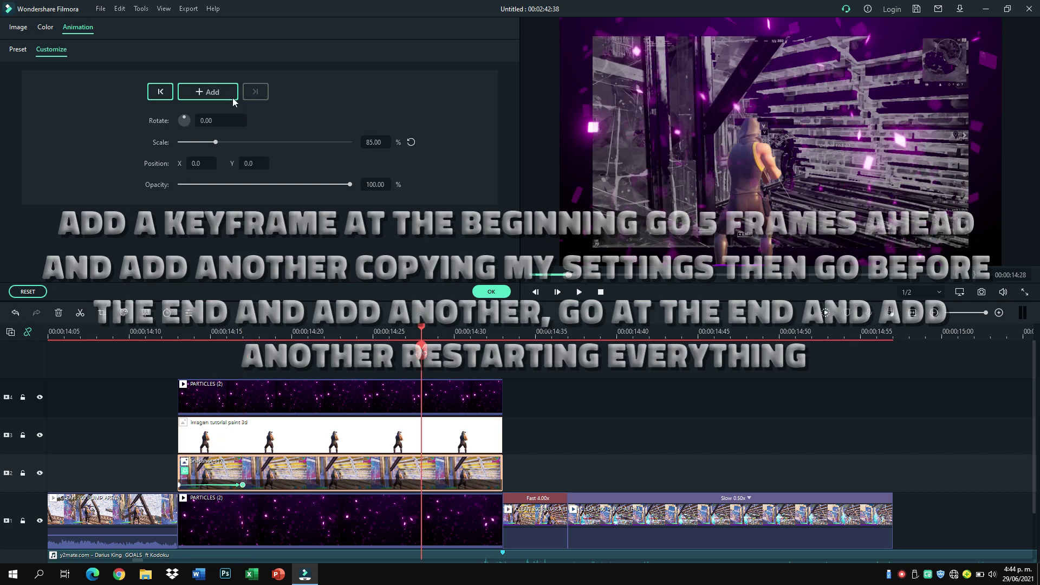
pyautogui.click(213, 96)
pyautogui.click(503, 332)
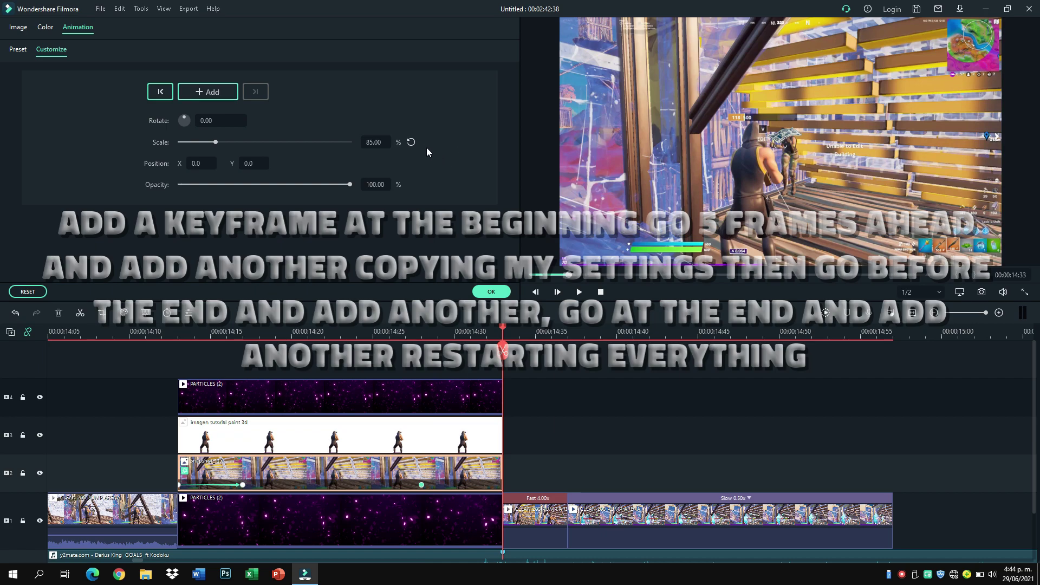
pyautogui.click(411, 142)
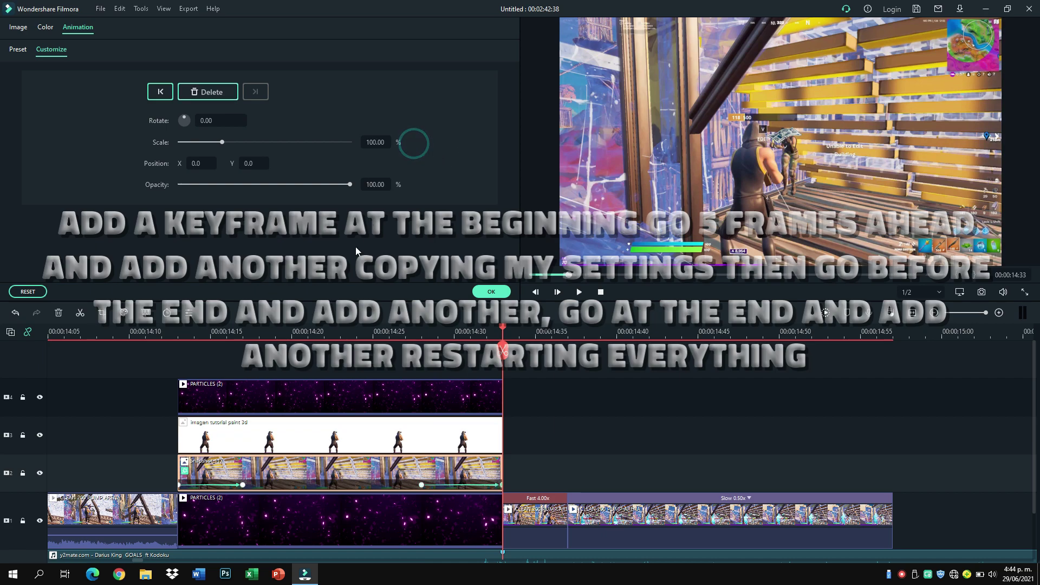
# Add a keyframe at the start of the character cutout and another at 00:00:14:17 with its scale set to 120%.
pyautogui.click(178, 331)
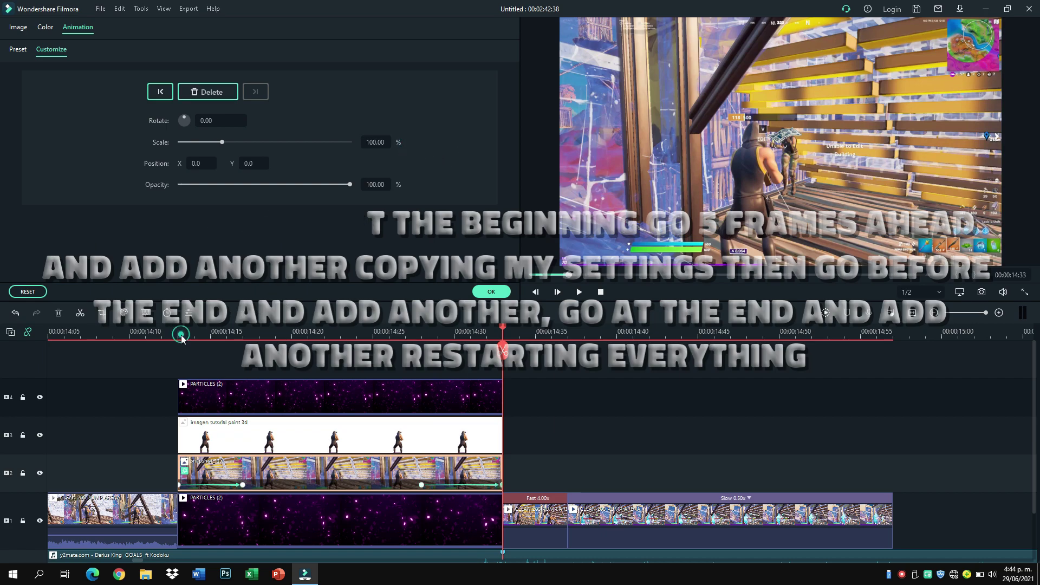
pyautogui.click(215, 426)
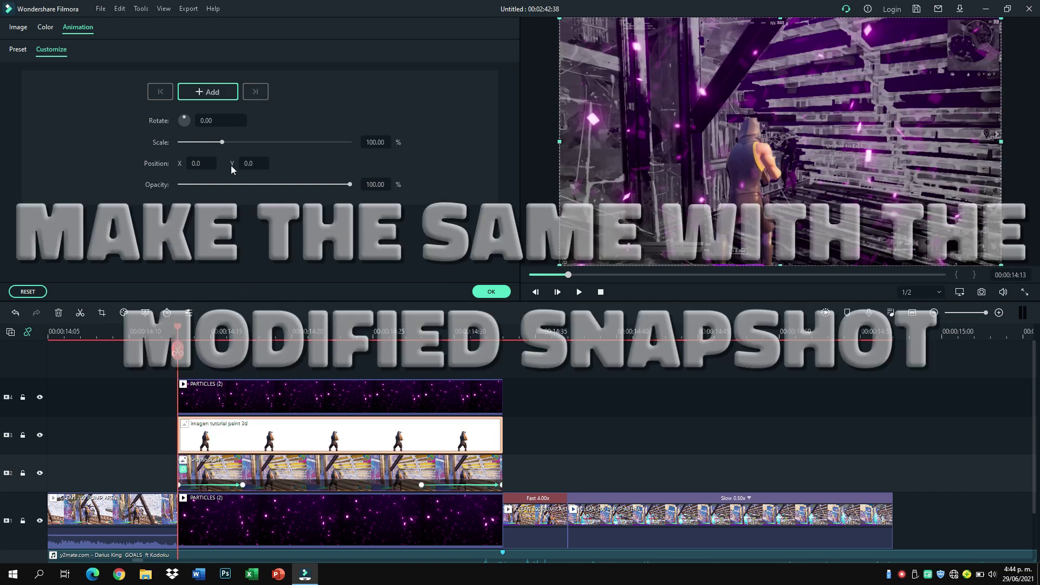
pyautogui.click(213, 97)
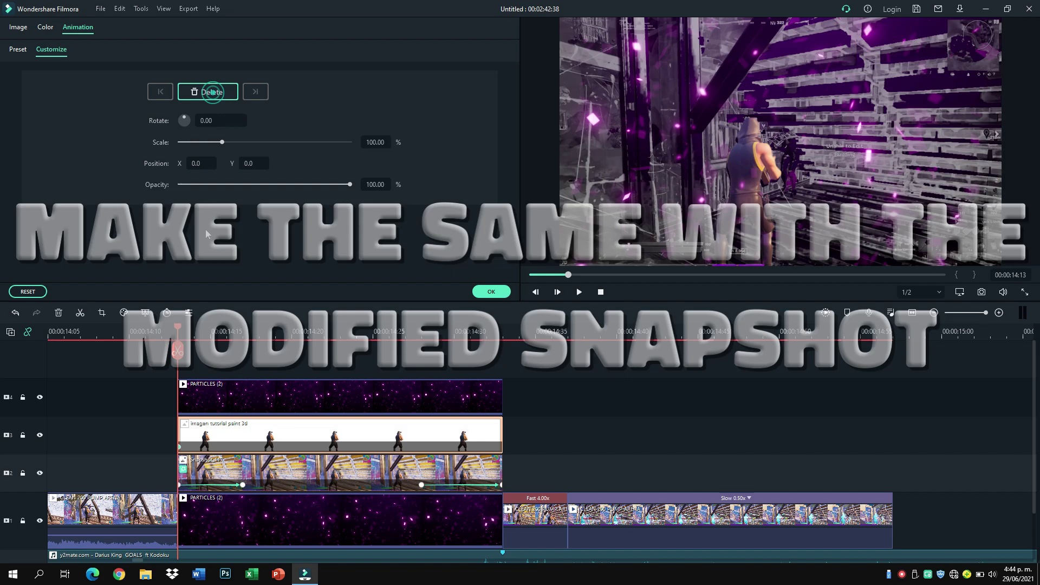
pyautogui.click(250, 334)
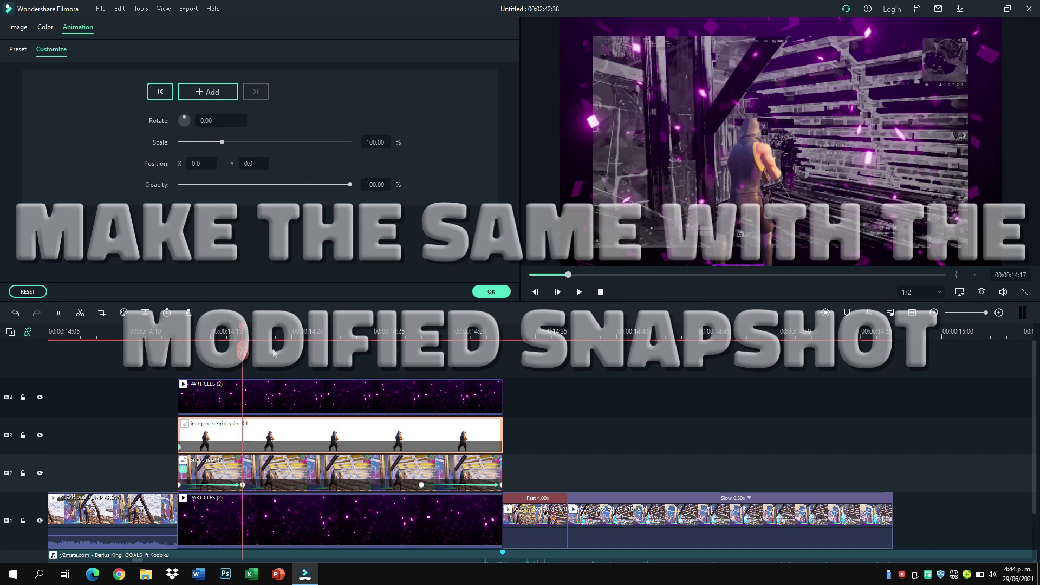
pyautogui.doubleClick(375, 142)
pyautogui.write('120')
pyautogui.press('Return')
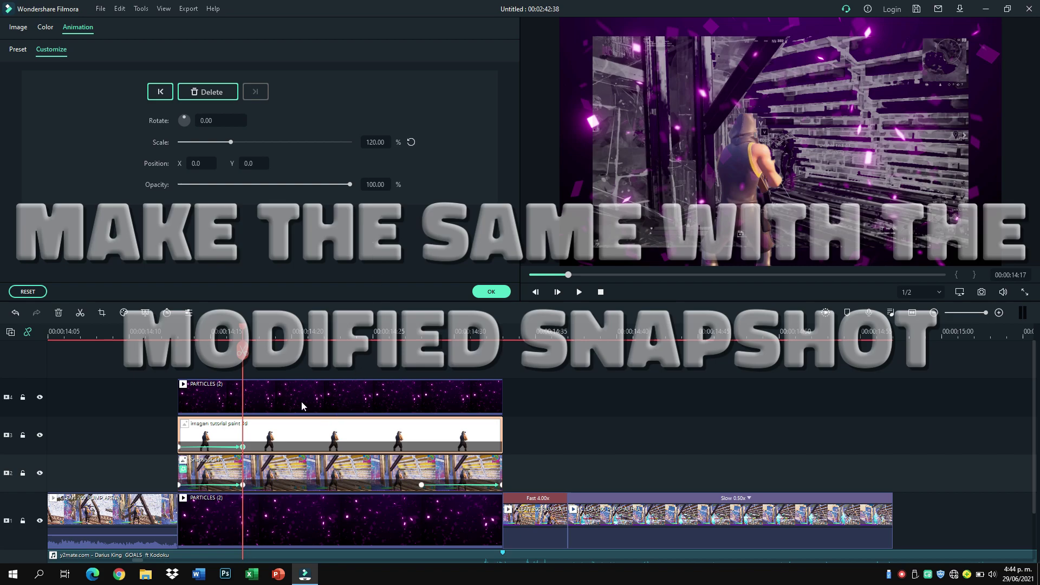
# Hold the cutout's 120% scale with a keyframe at 00:00:14:28 and reset the scale to 100% at its end, 00:00:14:33.
pyautogui.click(422, 335)
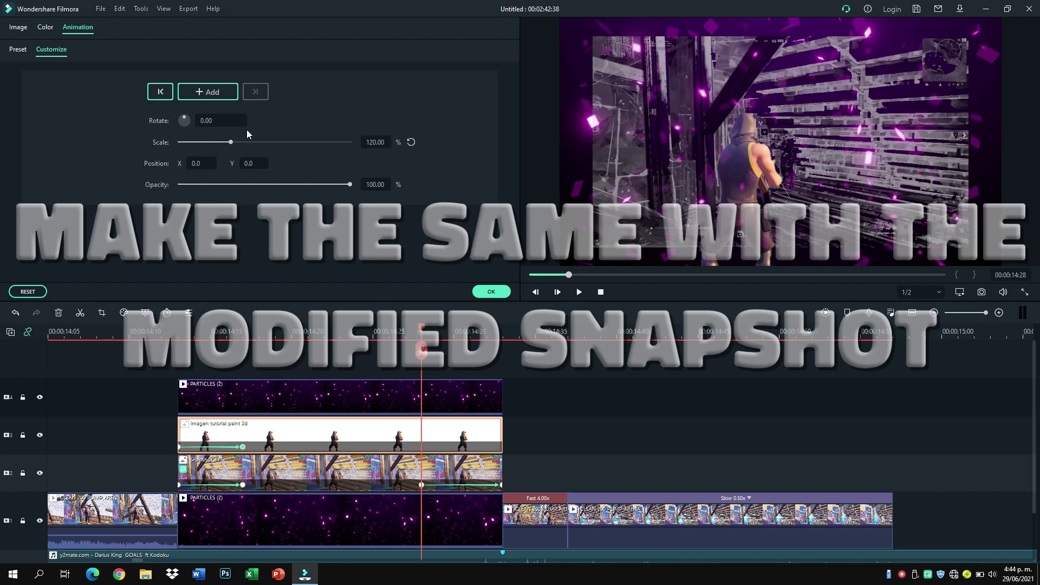
pyautogui.click(209, 91)
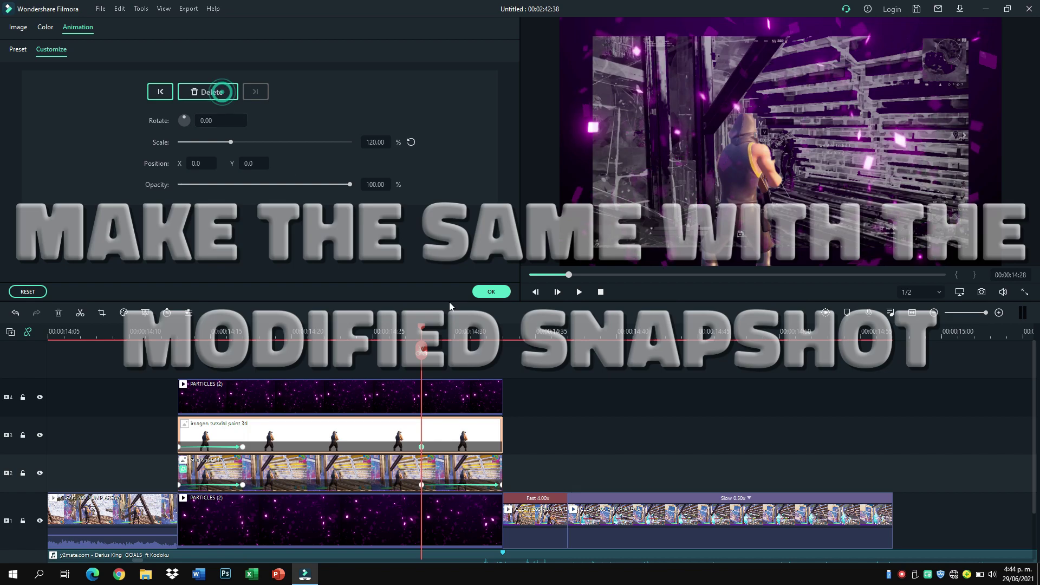
pyautogui.click(504, 335)
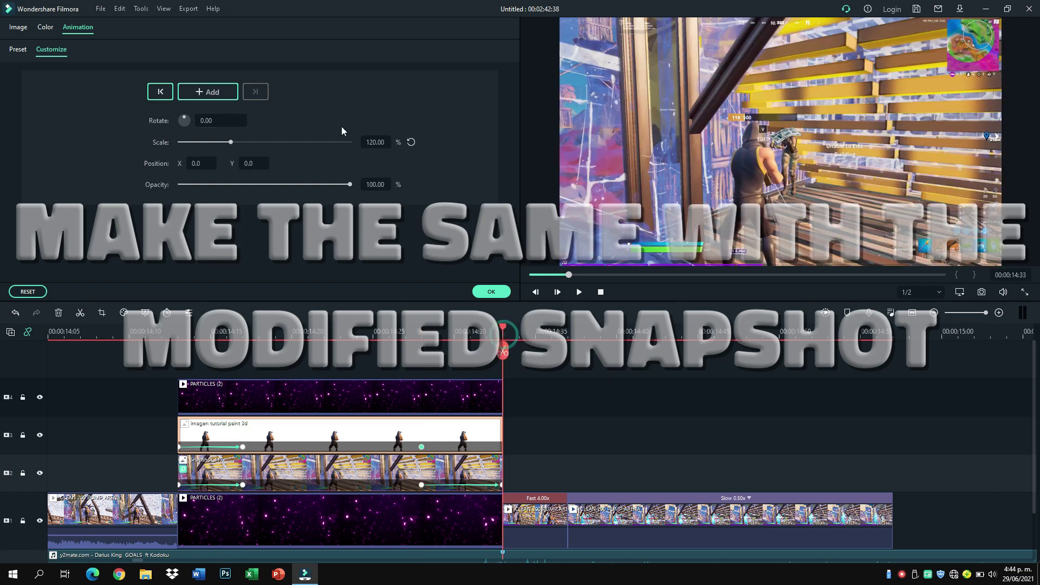
pyautogui.click(412, 142)
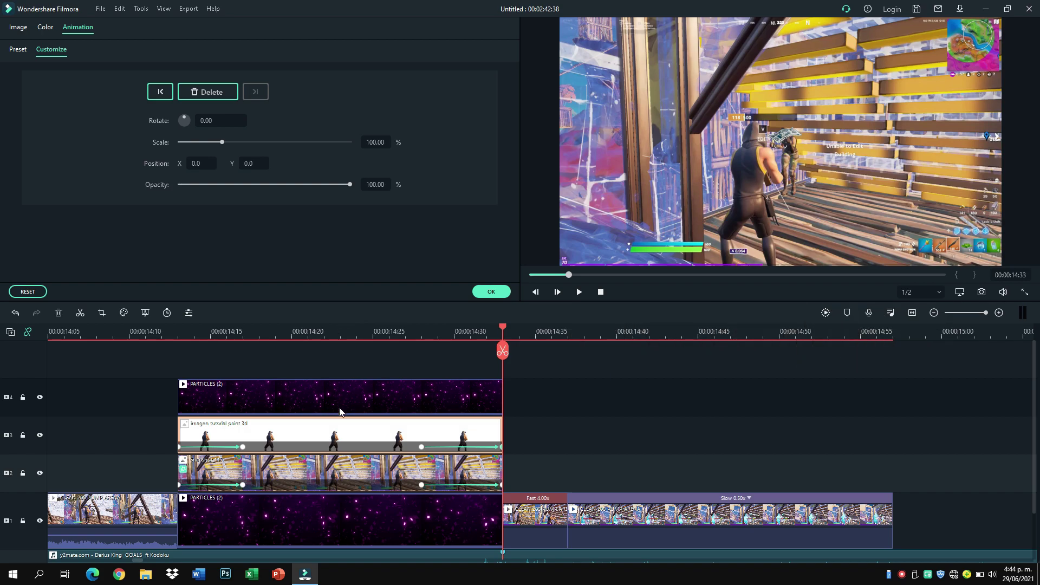
pyautogui.moveTo(330, 398); pyautogui.dragTo(323, 360)
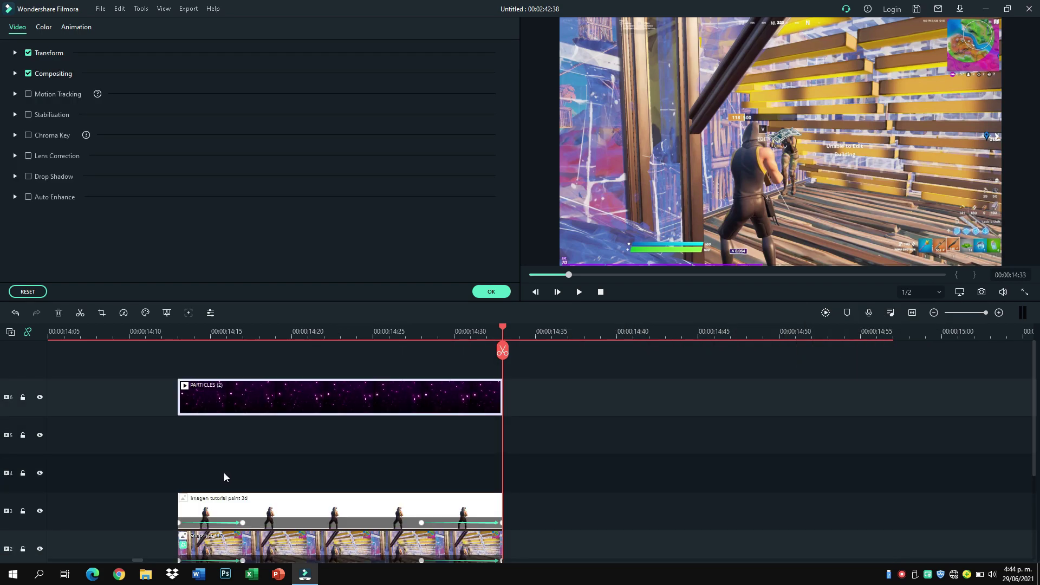
pyautogui.click(242, 501)
pyautogui.moveTo(298, 395); pyautogui.dragTo(302, 502)
# Apply the Gravity 3D LUT to the character cutout's color settings.
pyautogui.click(301, 501)
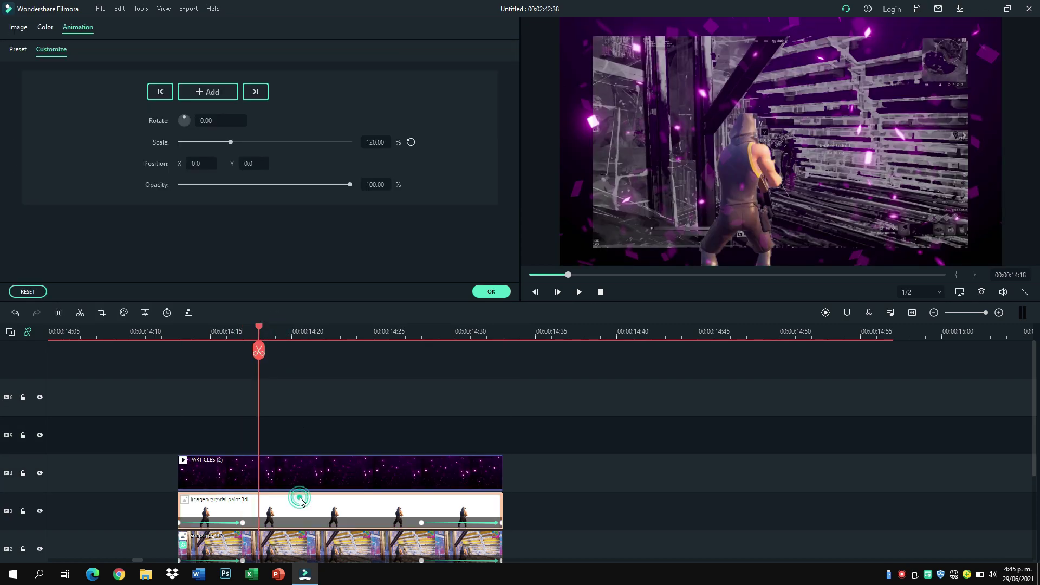
pyautogui.click(49, 28)
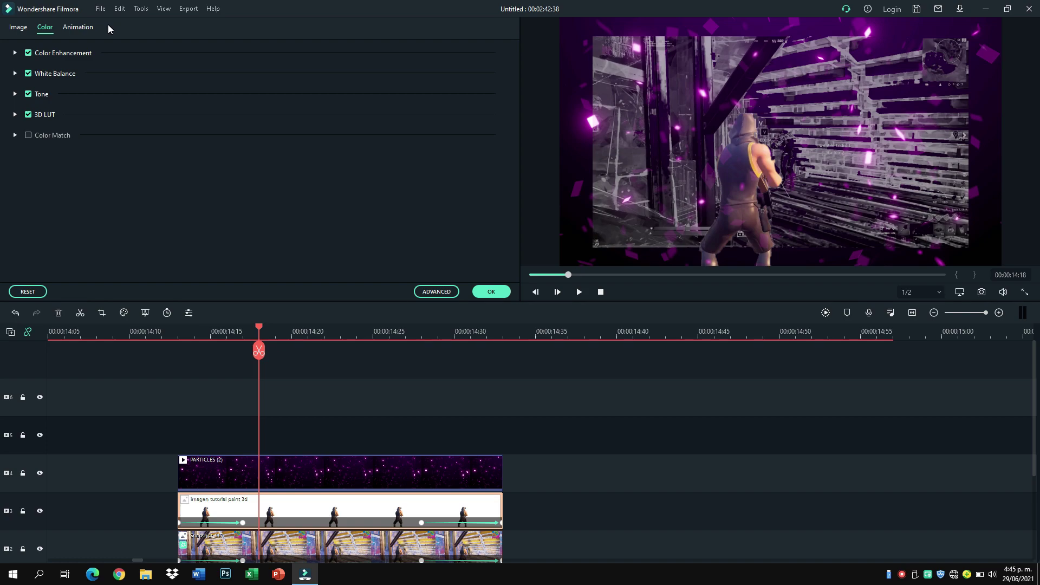
pyautogui.click(15, 114)
pyautogui.click(184, 151)
pyautogui.click(197, 268)
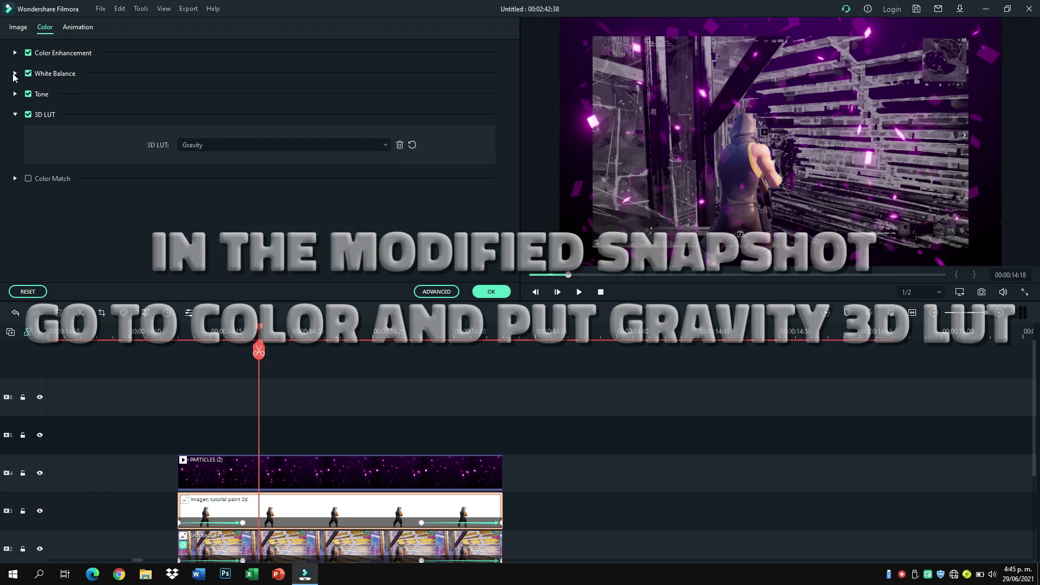
pyautogui.click(16, 114)
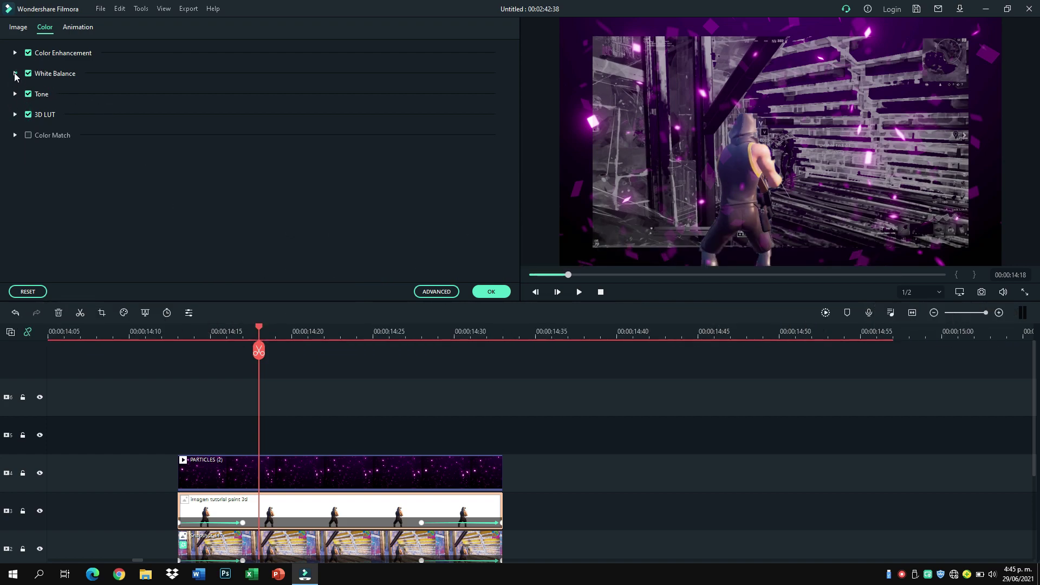
# Set the character cutout's white balance tint to 58.09 and confirm the color settings.
pyautogui.click(15, 74)
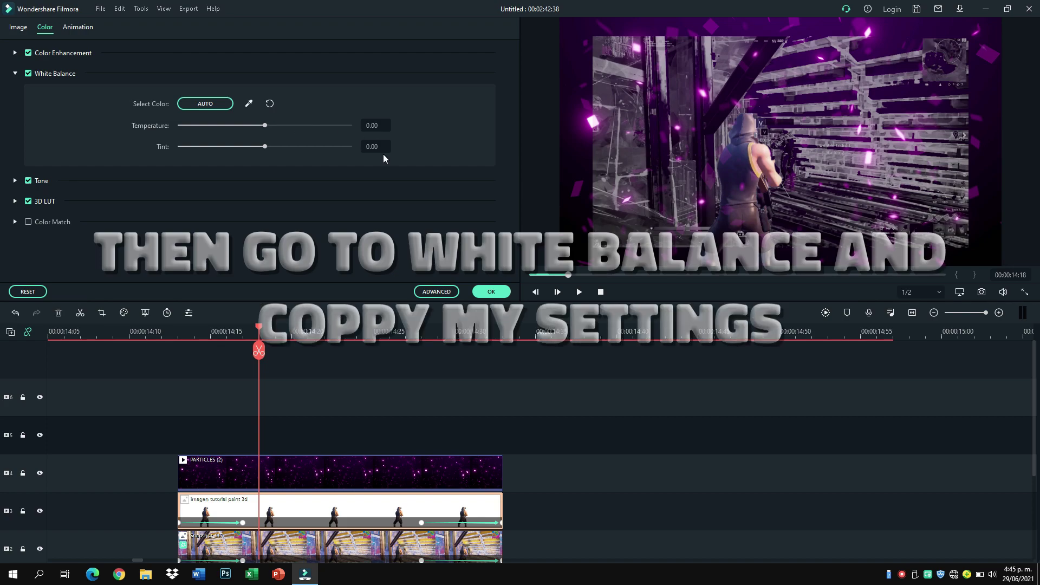
pyautogui.moveTo(383, 155); pyautogui.dragTo(375, 142)
pyautogui.write('58')
pyautogui.press('Return')
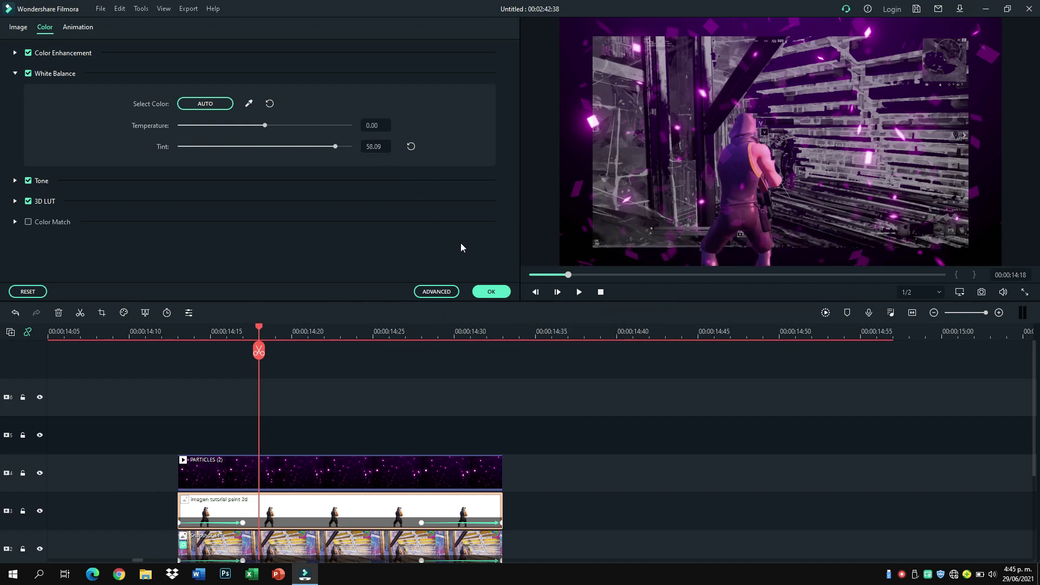
pyautogui.click(500, 293)
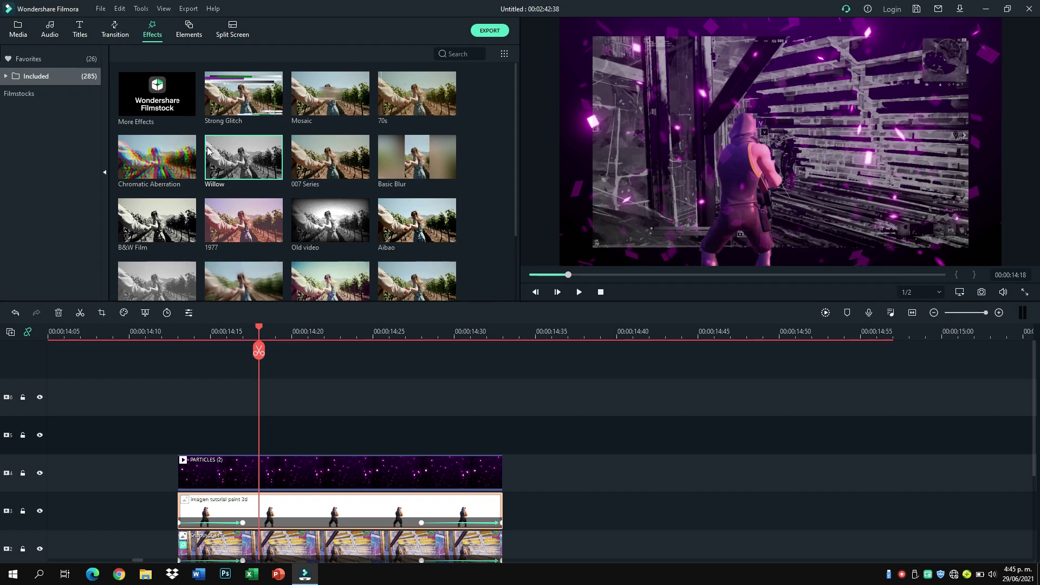
# Search the effects for "purple" and apply Purple Love to the character cutout.
pyautogui.click(470, 53)
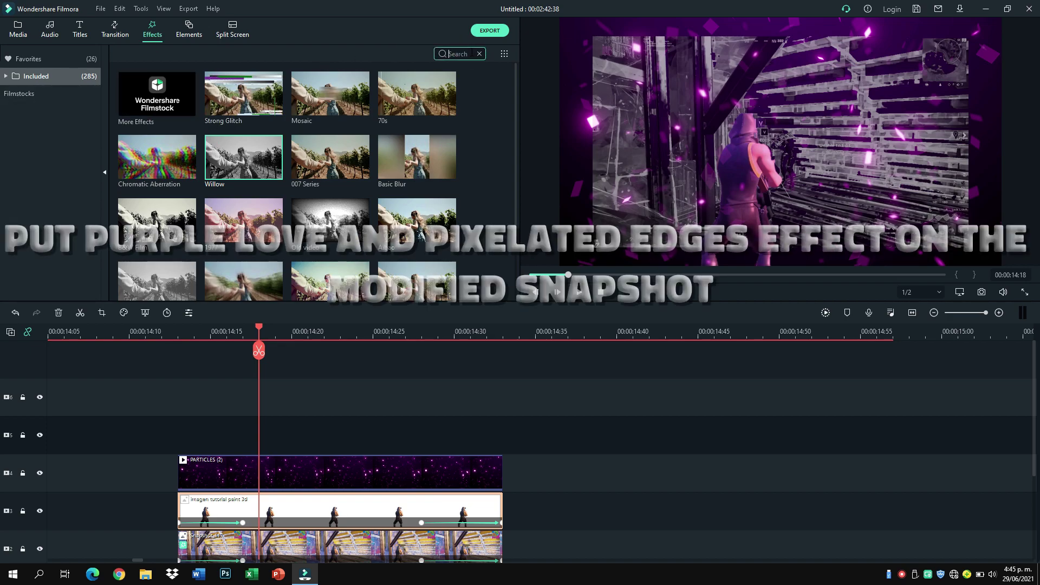
pyautogui.write('purple')
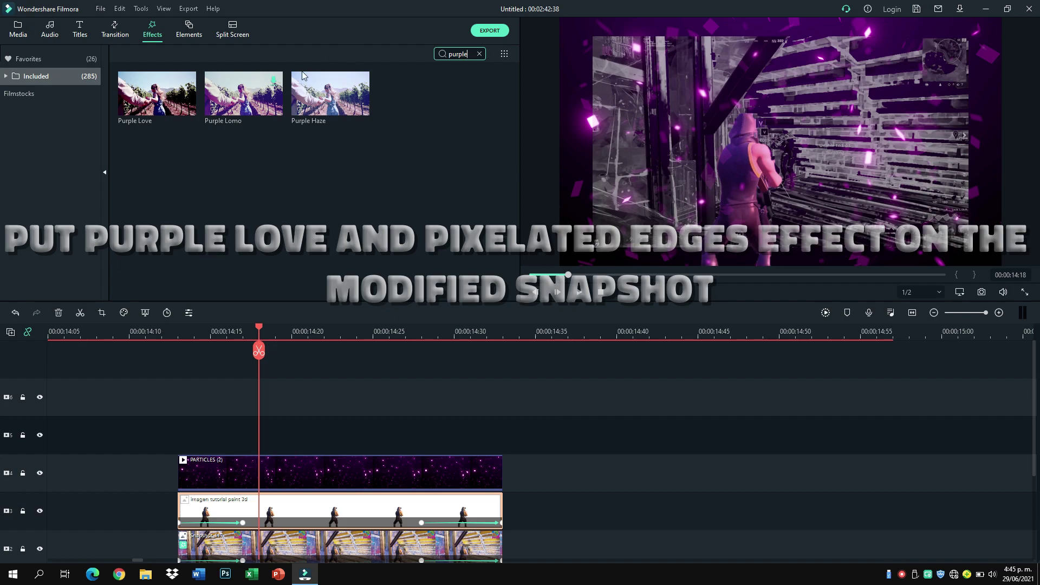
pyautogui.moveTo(171, 91); pyautogui.dragTo(251, 508)
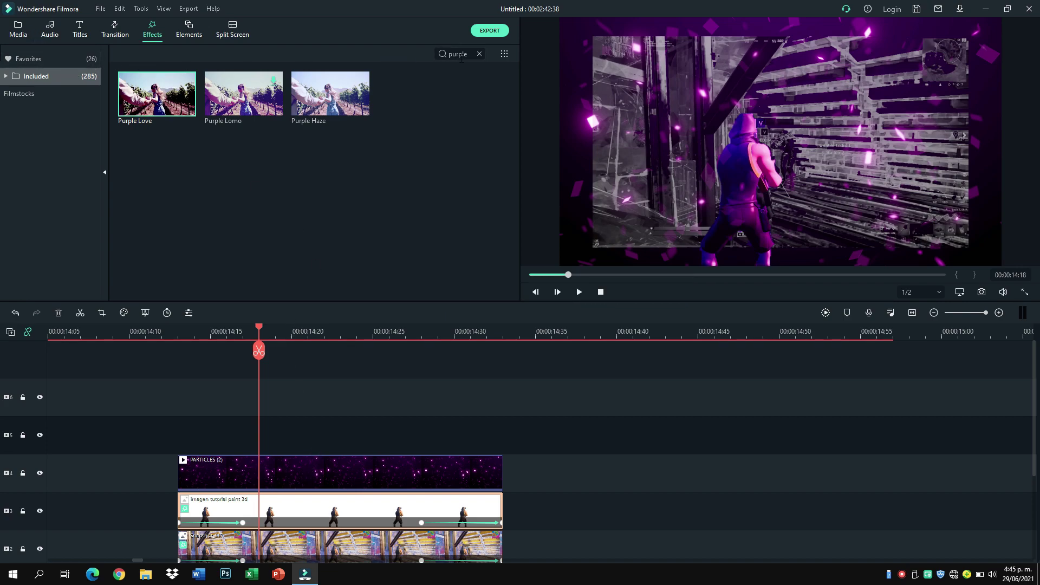
# Search the effects for "pixe" and apply Pixelated Edges to the character cutout.
pyautogui.click(479, 54)
pyautogui.write('p')
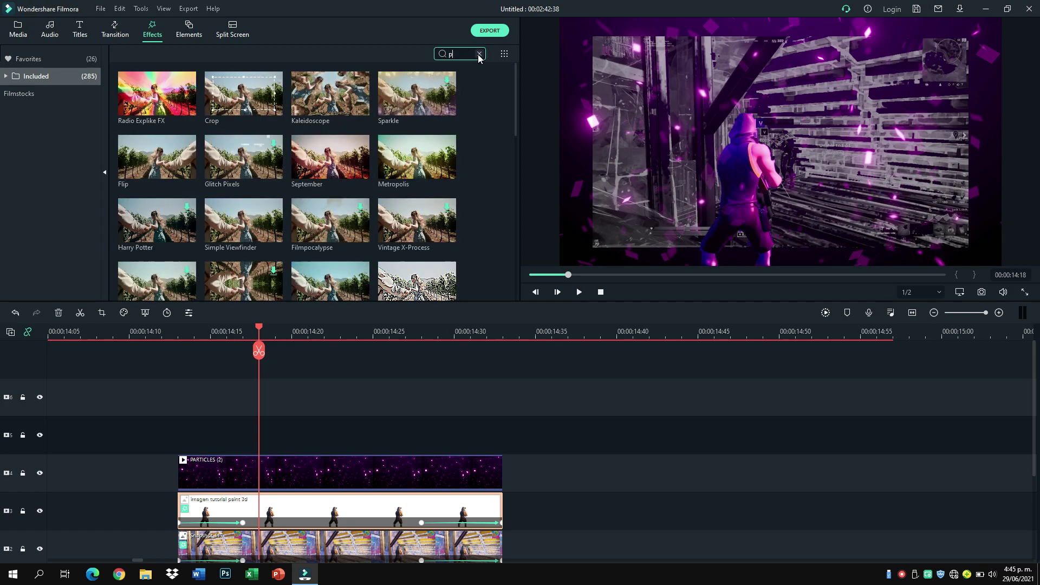
pyautogui.write('ixe')
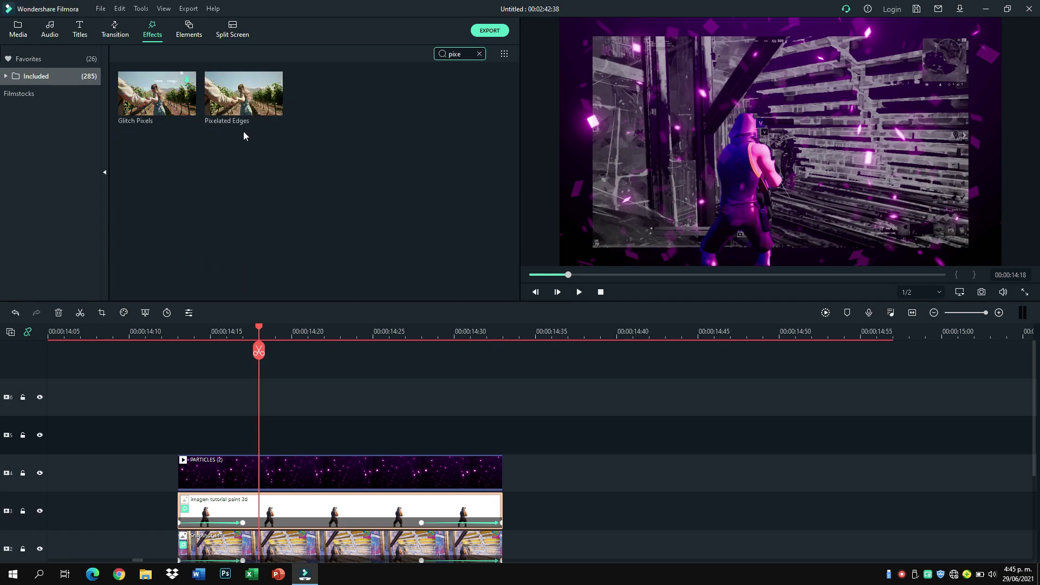
pyautogui.moveTo(240, 100)
pyautogui.mouseDown()
pyautogui.moveTo(249, 466)
pyautogui.moveTo(261, 509)
pyautogui.mouseUp()
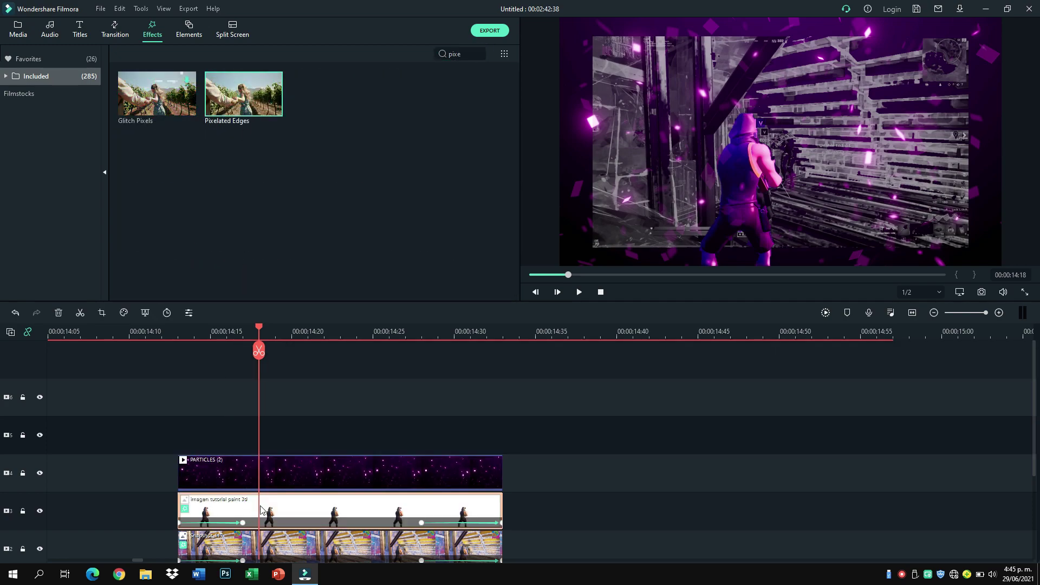
# Change the Pixelated Edges color on the character cutout to dark purple in its video effects settings.
pyautogui.doubleClick(261, 509)
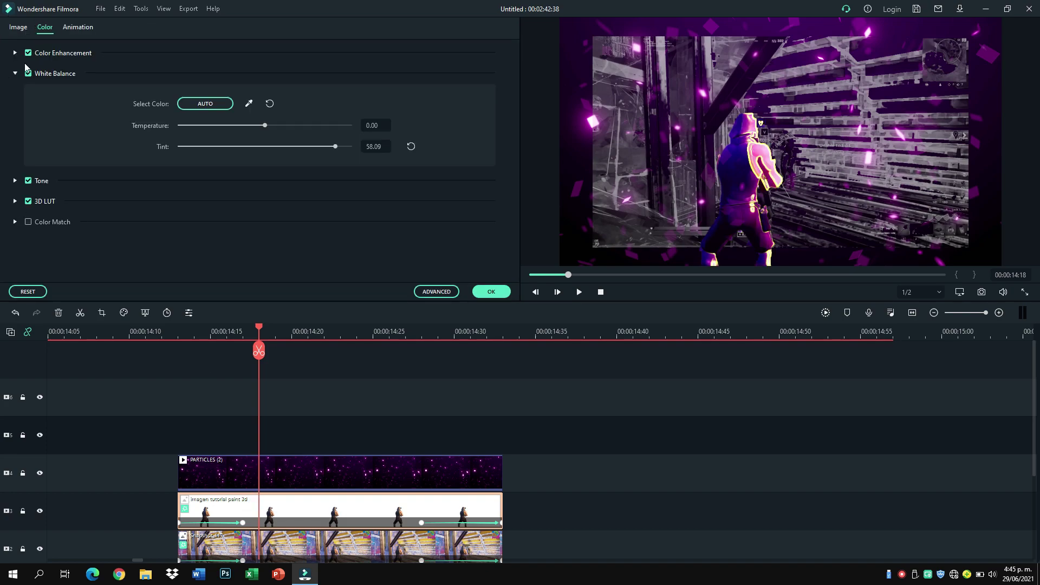
pyautogui.click(16, 75)
pyautogui.click(18, 27)
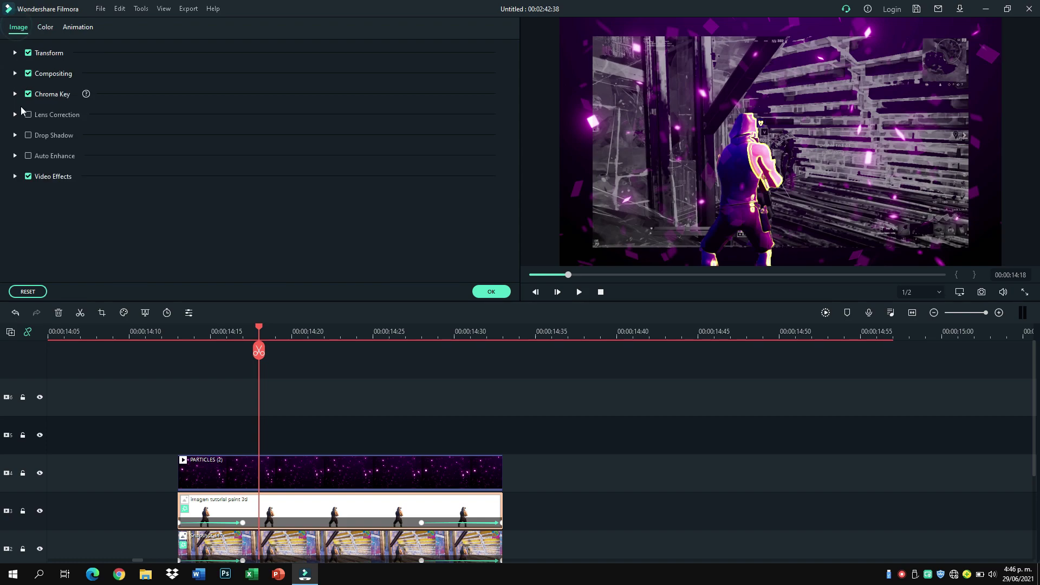
pyautogui.click(15, 177)
pyautogui.scroll(-1, 49, 204)
pyautogui.click(41, 214)
pyautogui.click(208, 243)
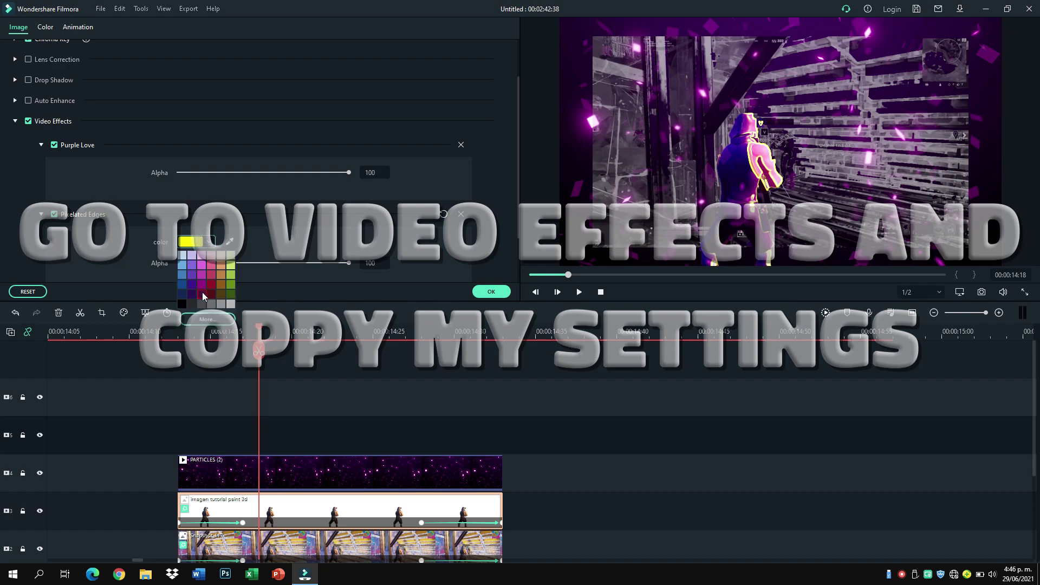
pyautogui.click(202, 293)
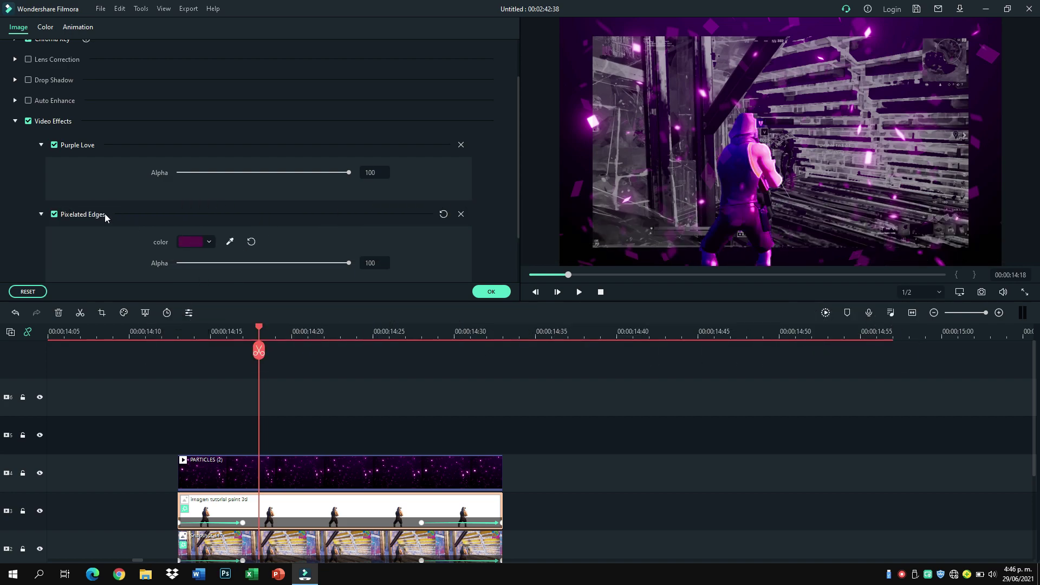
pyautogui.click(43, 214)
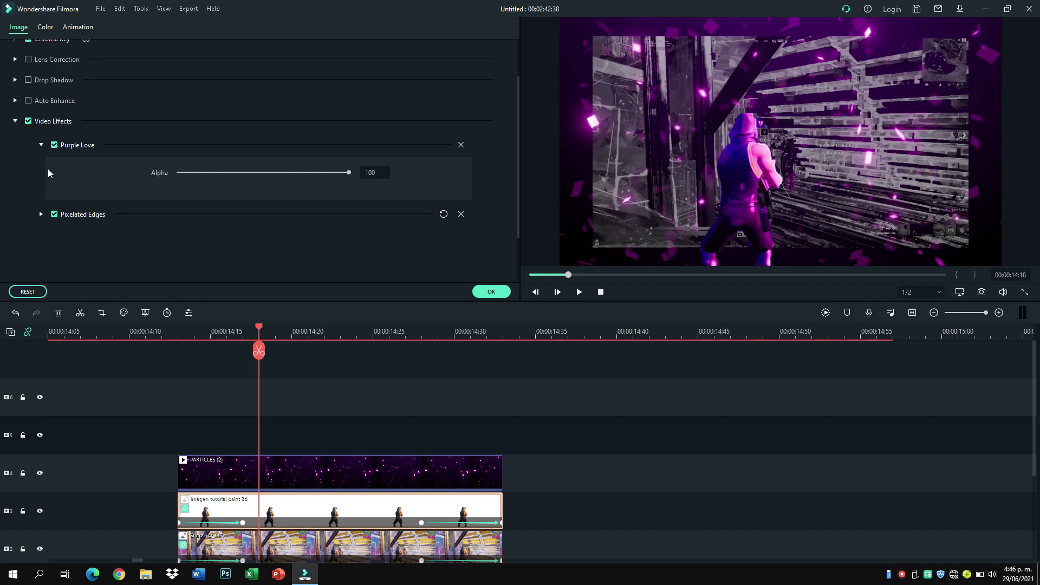
pyautogui.click(40, 144)
pyautogui.click(14, 121)
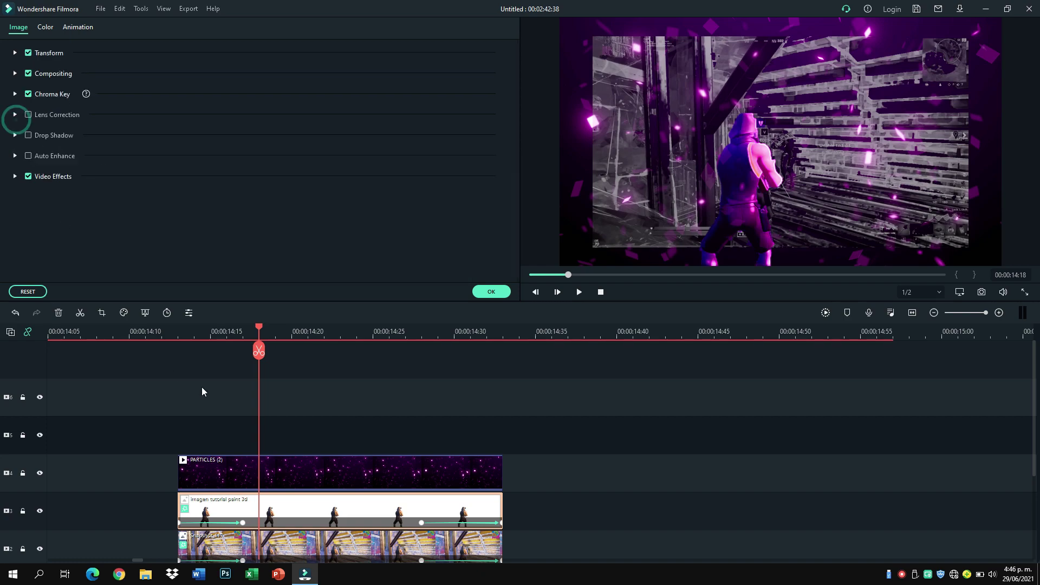
# Move the PARTICLES overlay up two tracks and place two copies of the character cutout beneath it, aligned to the original's start.
pyautogui.moveTo(274, 456); pyautogui.dragTo(265, 396)
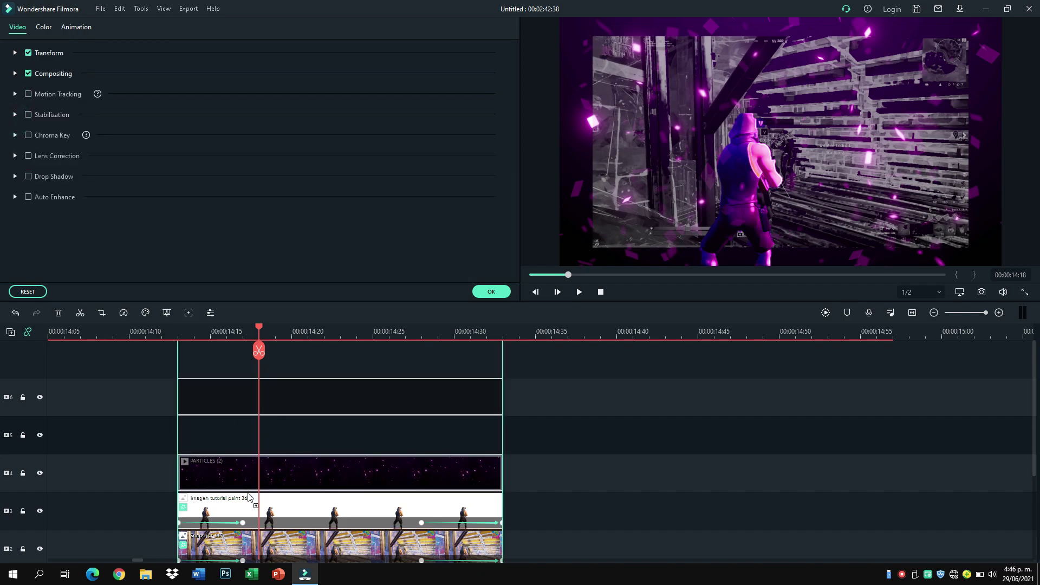
pyautogui.click(248, 500)
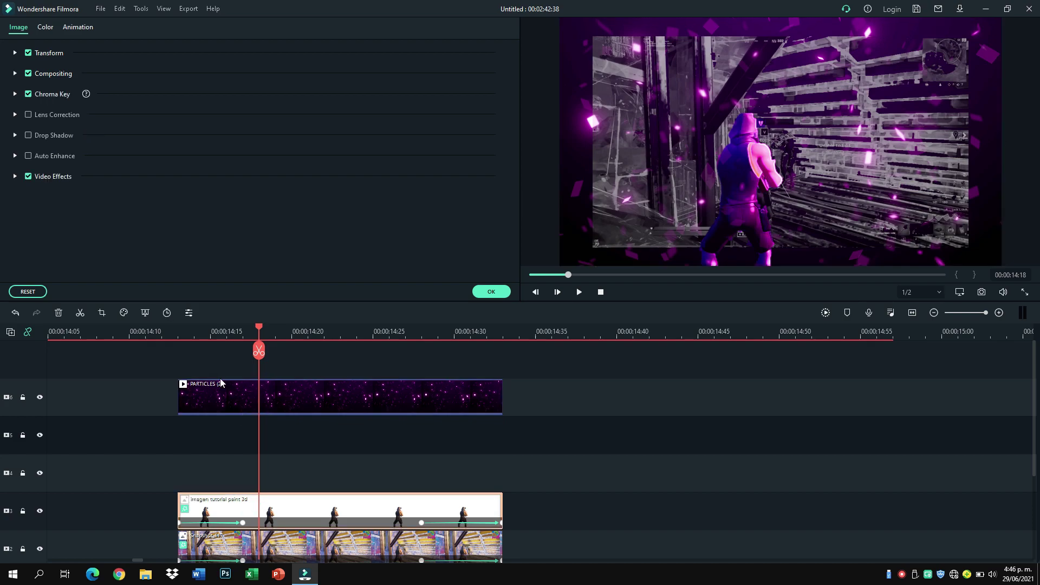
pyautogui.click(180, 333)
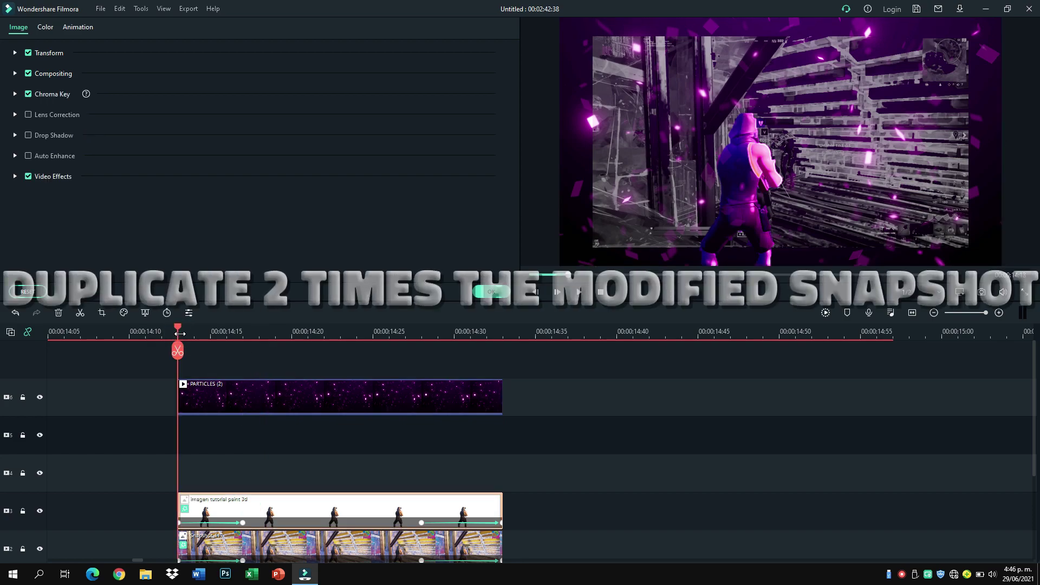
pyautogui.hotkey('ctrl', 'c')
pyautogui.hotkey('ctrl', 'v')
pyautogui.click(48, 483)
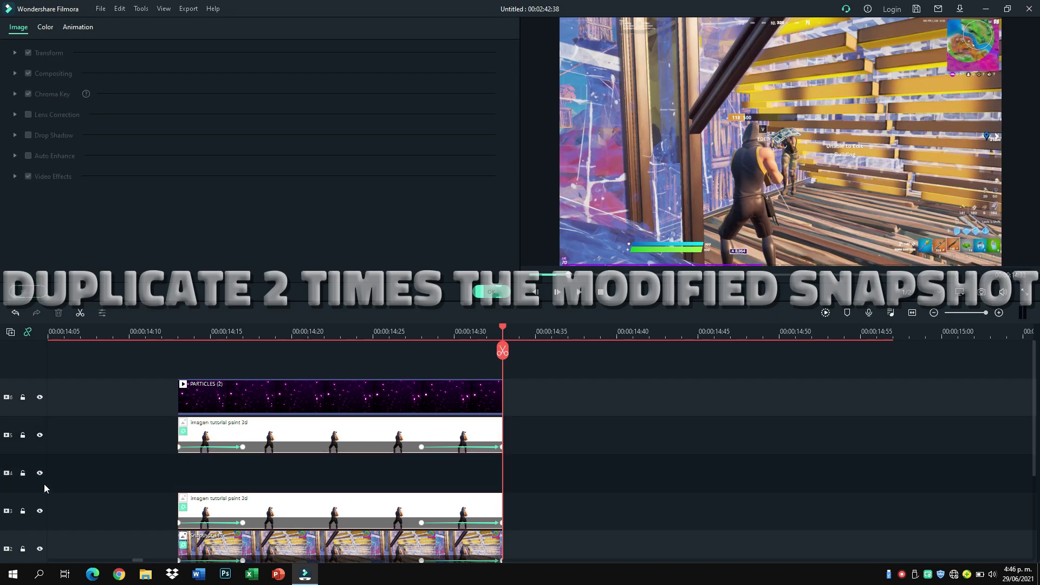
pyautogui.click(169, 332)
pyautogui.click(184, 331)
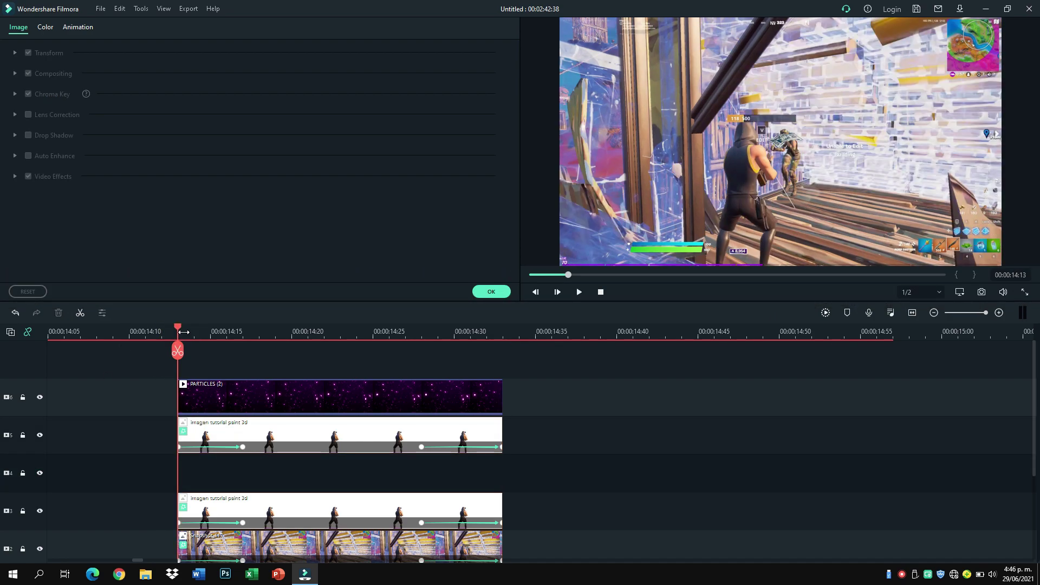
pyautogui.hotkey('ctrl', 'v')
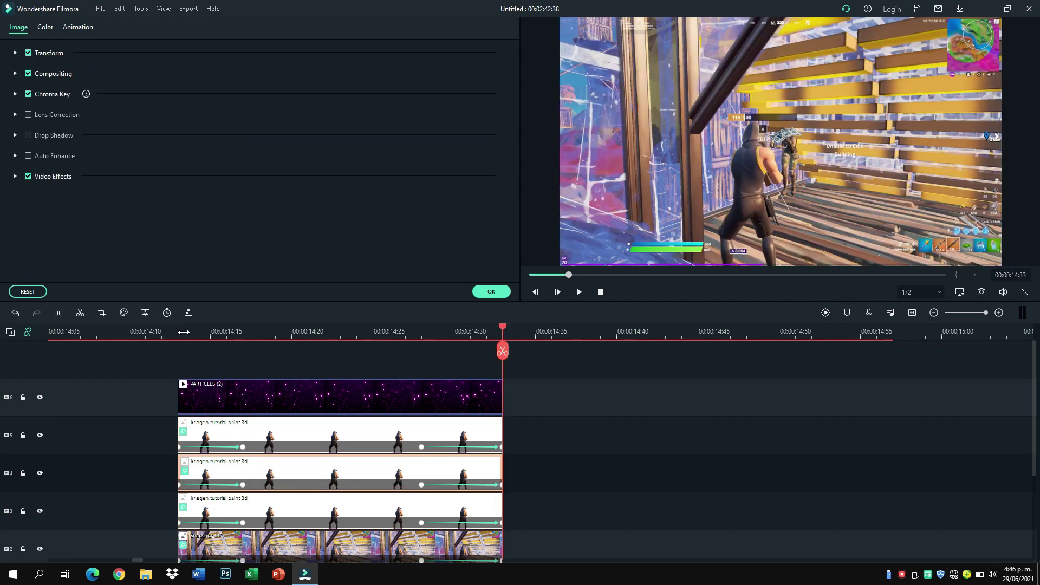
pyautogui.click(360, 338)
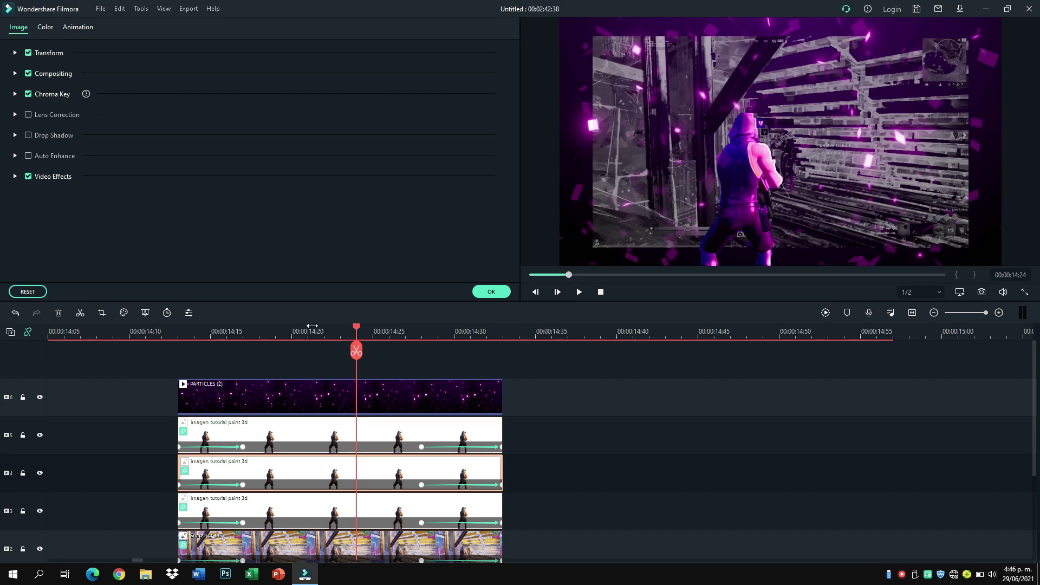
# At the second keyframe of the cutout copy on track 4, set rotation to -8 and X position to -150.
pyautogui.click(242, 332)
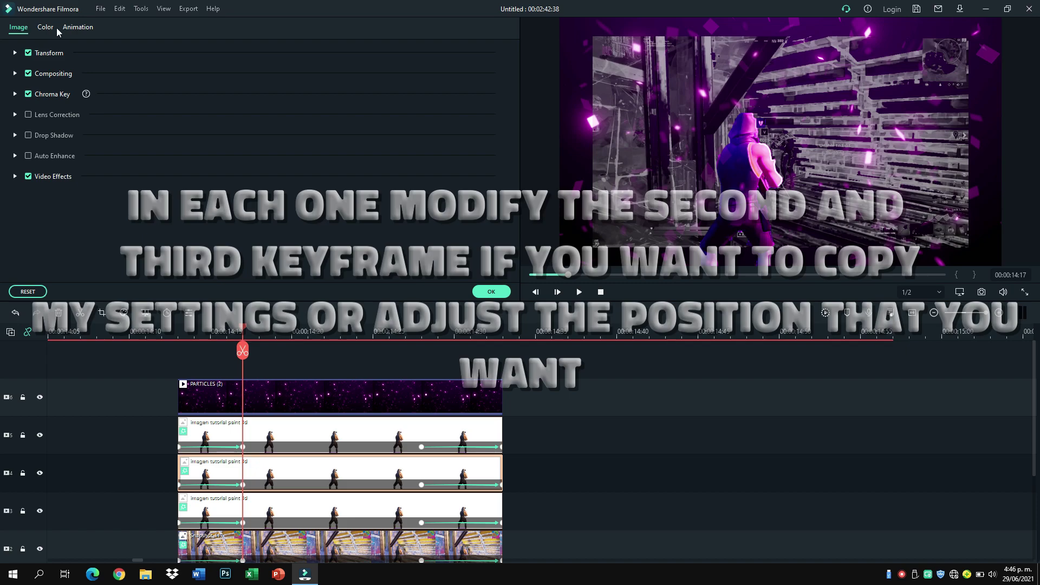
pyautogui.click(78, 28)
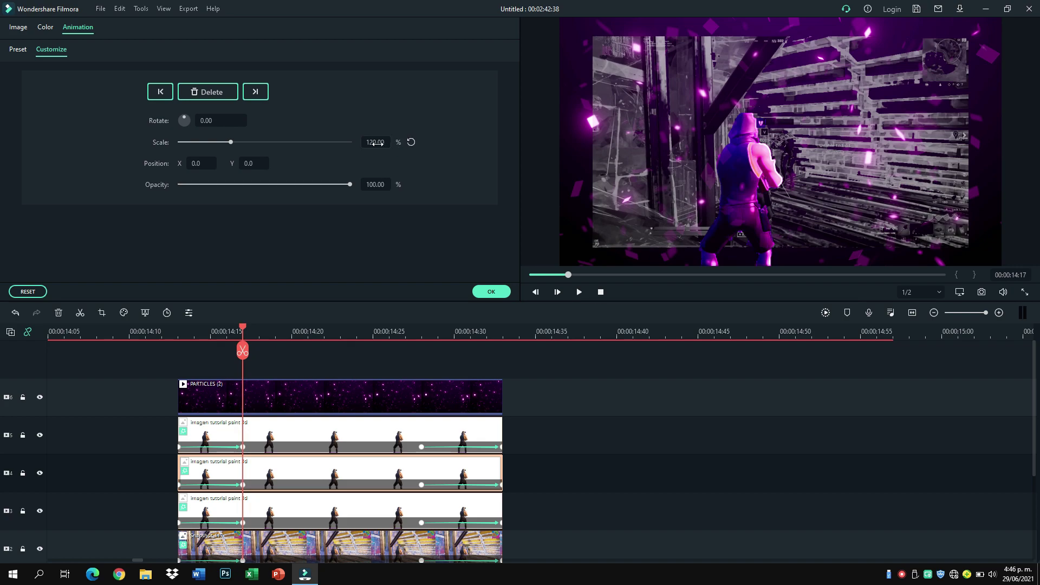
pyautogui.click(197, 163)
pyautogui.write('150')
pyautogui.press('Return')
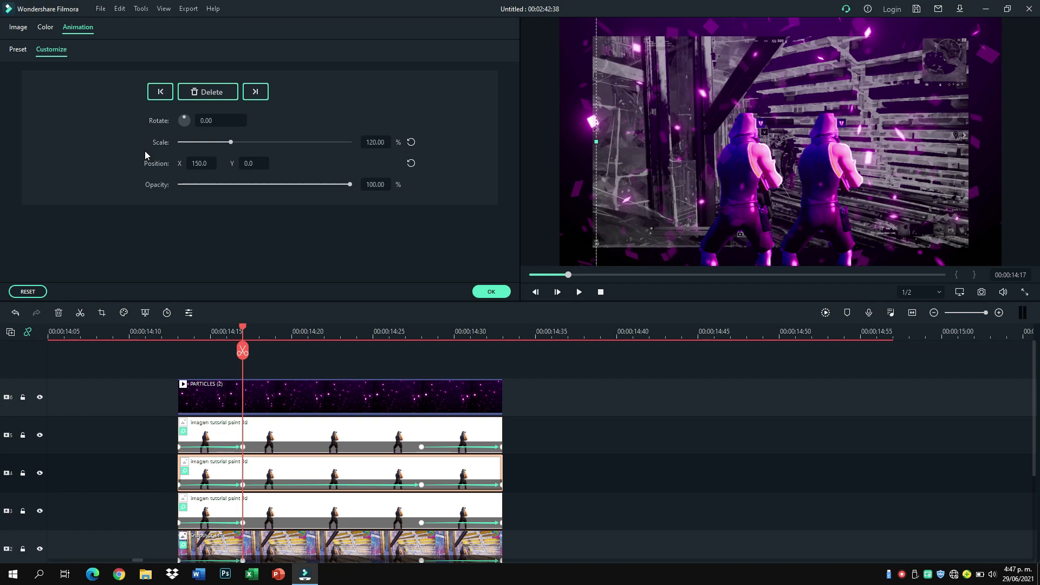
pyautogui.click(216, 121)
pyautogui.write('-8')
pyautogui.press('Return')
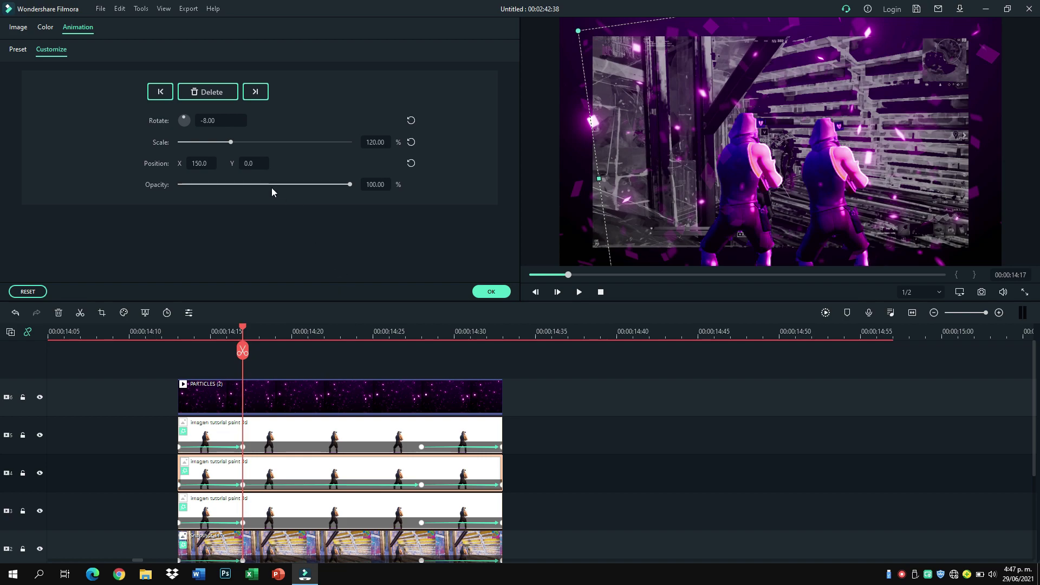
pyautogui.click(205, 162)
pyautogui.write('-150')
pyautogui.press('Return')
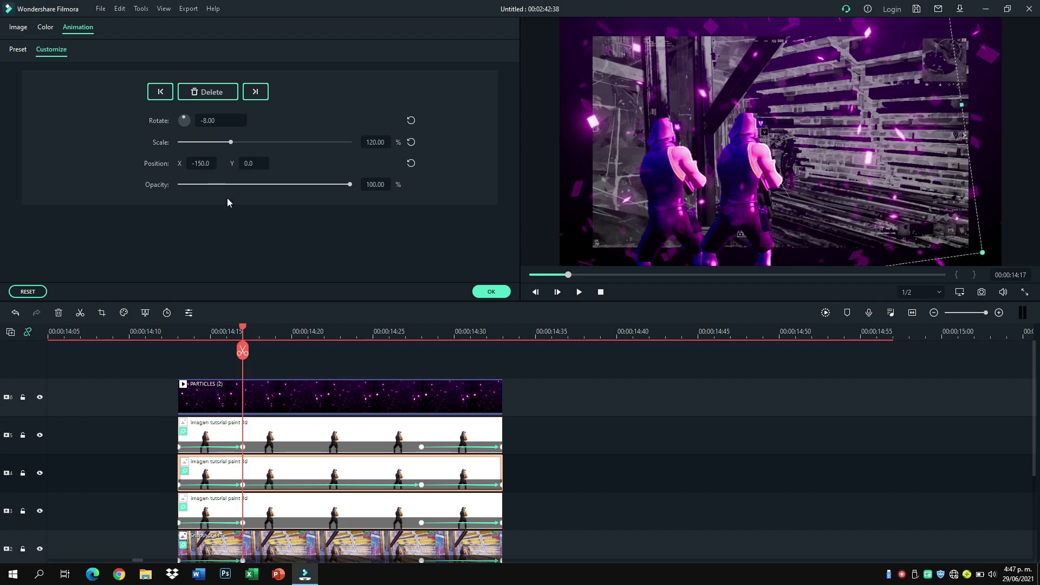
# At the third keyframe of the track 4 cutout copy, set X position to -150 and rotation to -8.
pyautogui.click(255, 92)
pyautogui.click(203, 164)
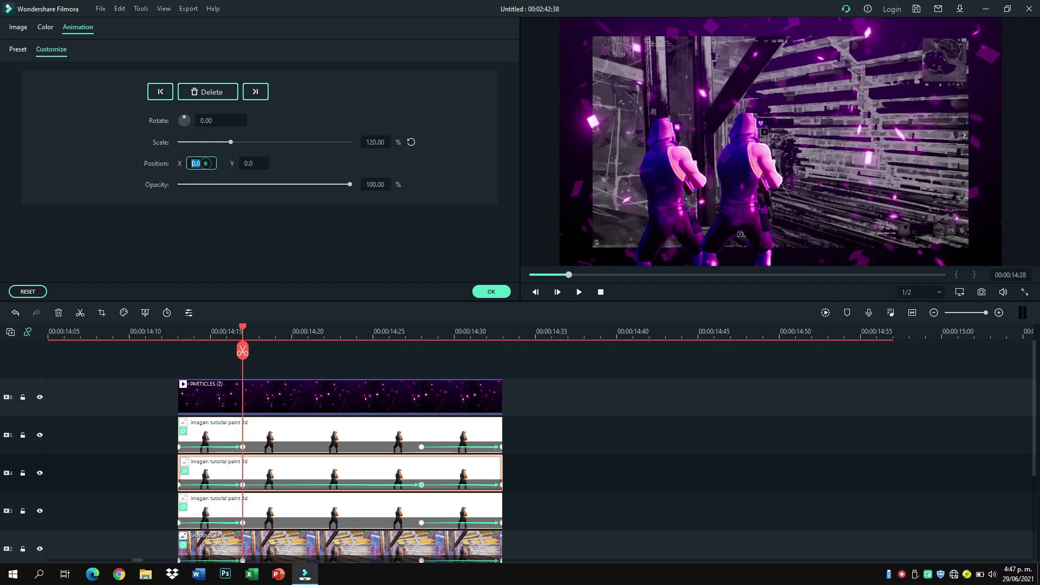
pyautogui.write('150')
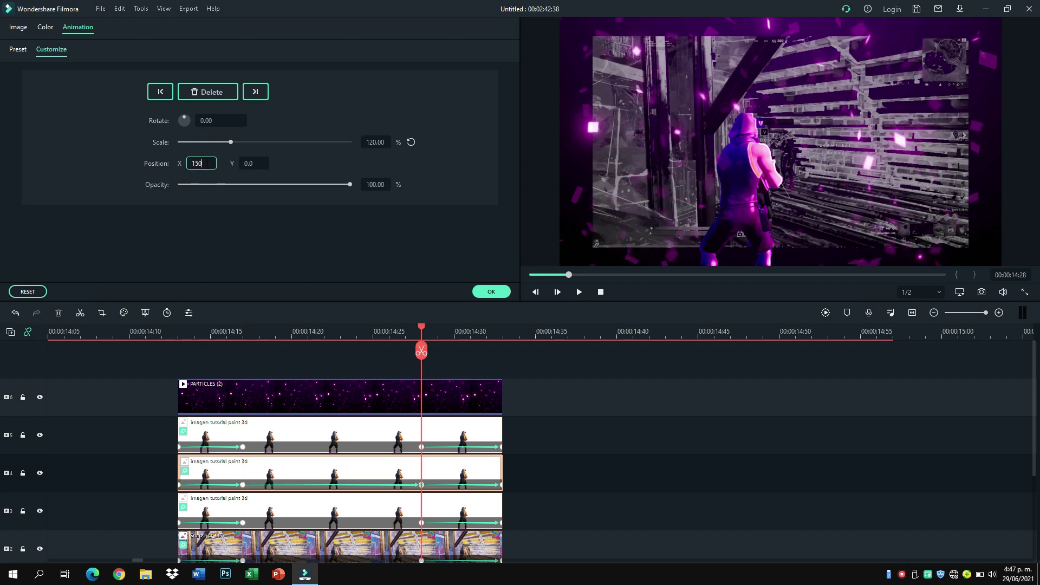
pyautogui.press('BackSpace')
pyautogui.press('BackSpace')
pyautogui.write('-150')
pyautogui.press('Return')
pyautogui.click(209, 120)
pyautogui.write('-8')
pyautogui.press('Return')
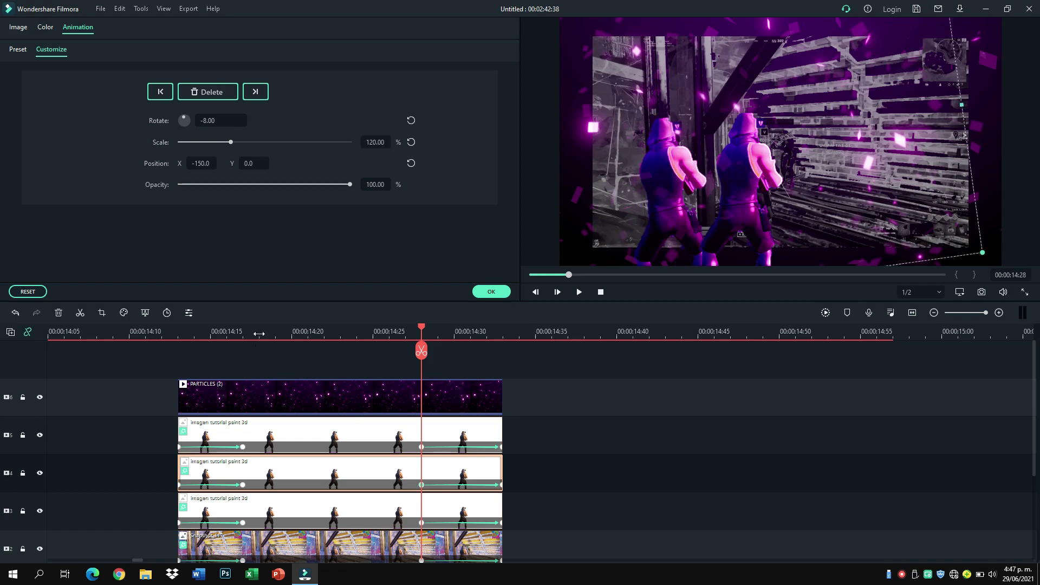
# At the second keyframe of the cutout copy on track 5, set position to X 150, Y -11 and rotation to 8.
pyautogui.click(243, 447)
pyautogui.click(271, 429)
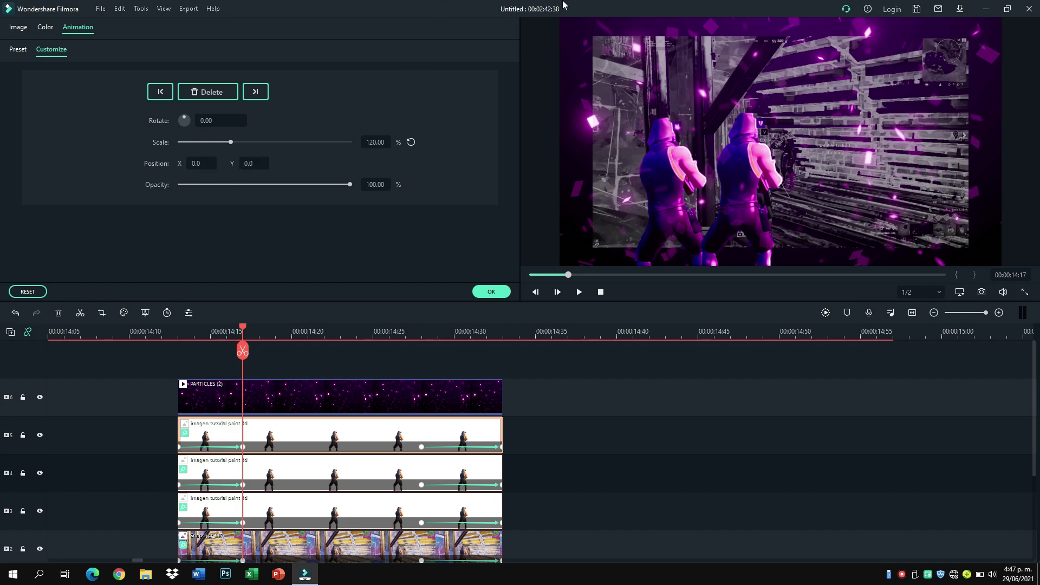
pyautogui.click(201, 163)
pyautogui.write('150')
pyautogui.press('Return')
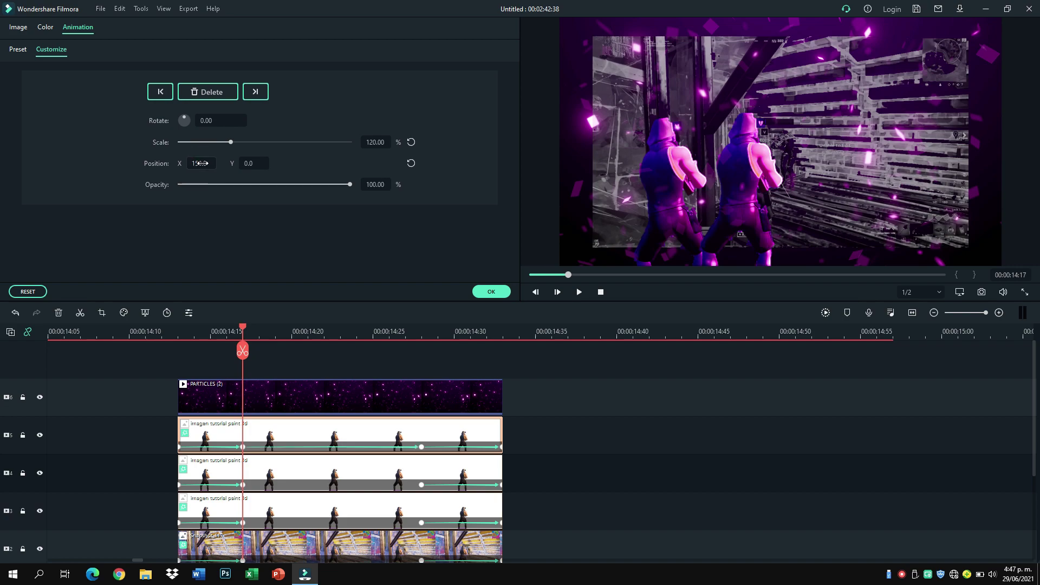
pyautogui.click(251, 162)
pyautogui.write('-')
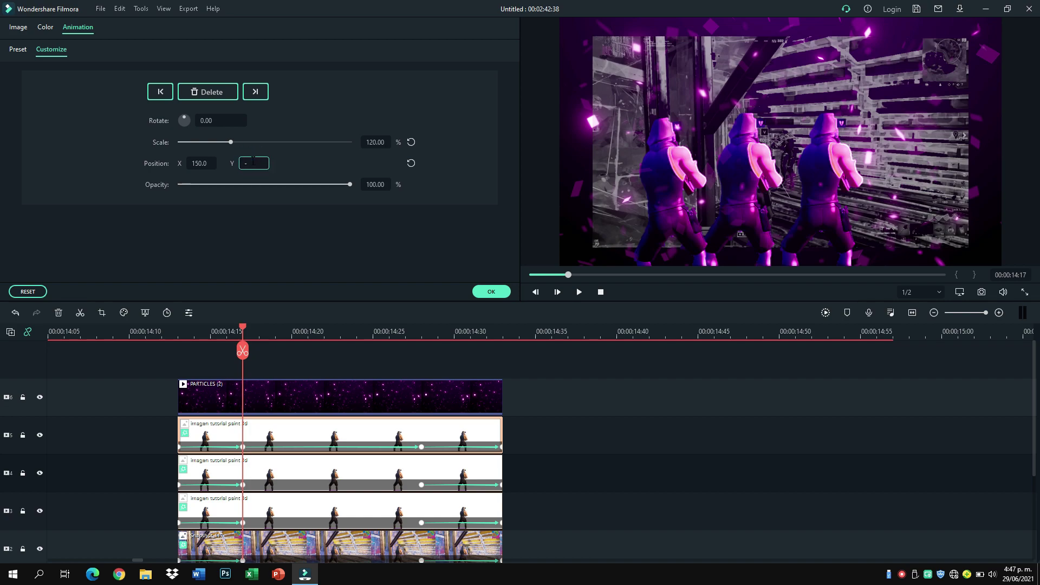
pyautogui.write('11')
pyautogui.press('Return')
pyautogui.click(222, 121)
pyautogui.write('8')
pyautogui.press('Return')
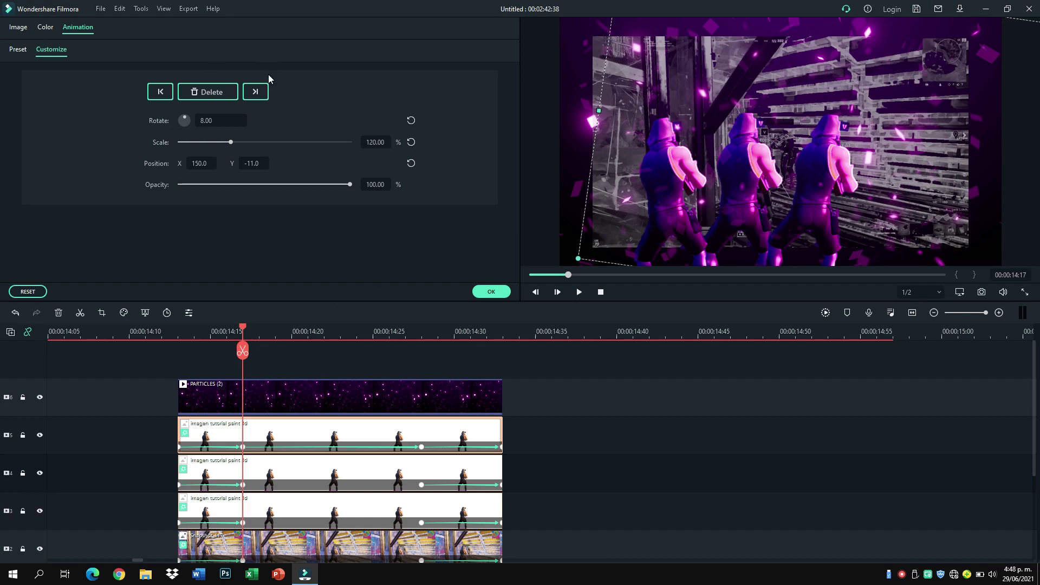
# At the third keyframe of the track 5 cutout copy, set position to X 150, Y -11 and rotation to 8, and confirm the animation.
pyautogui.click(256, 92)
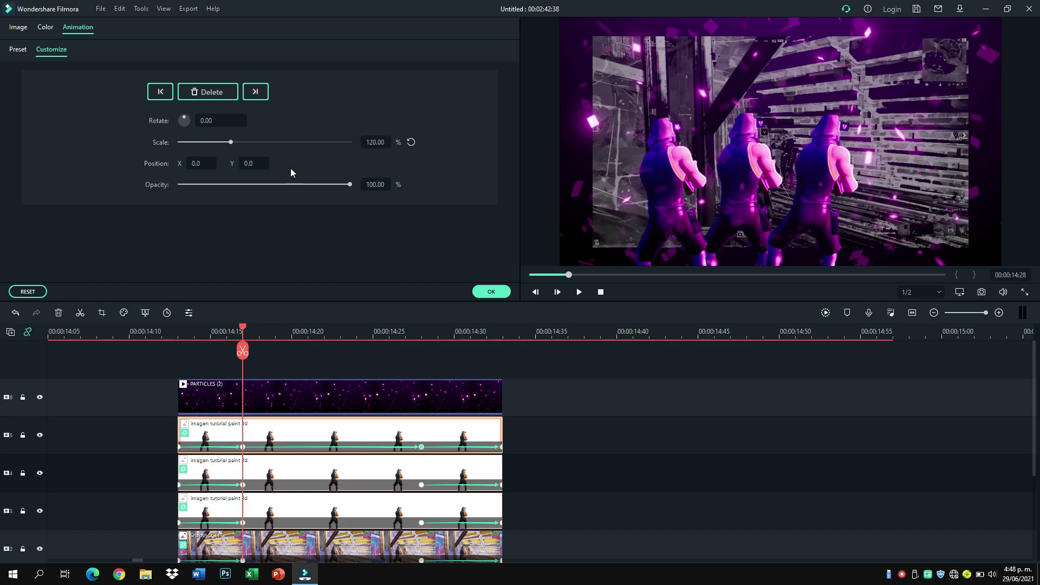
pyautogui.click(207, 162)
pyautogui.write('150')
pyautogui.press('Return')
pyautogui.click(251, 163)
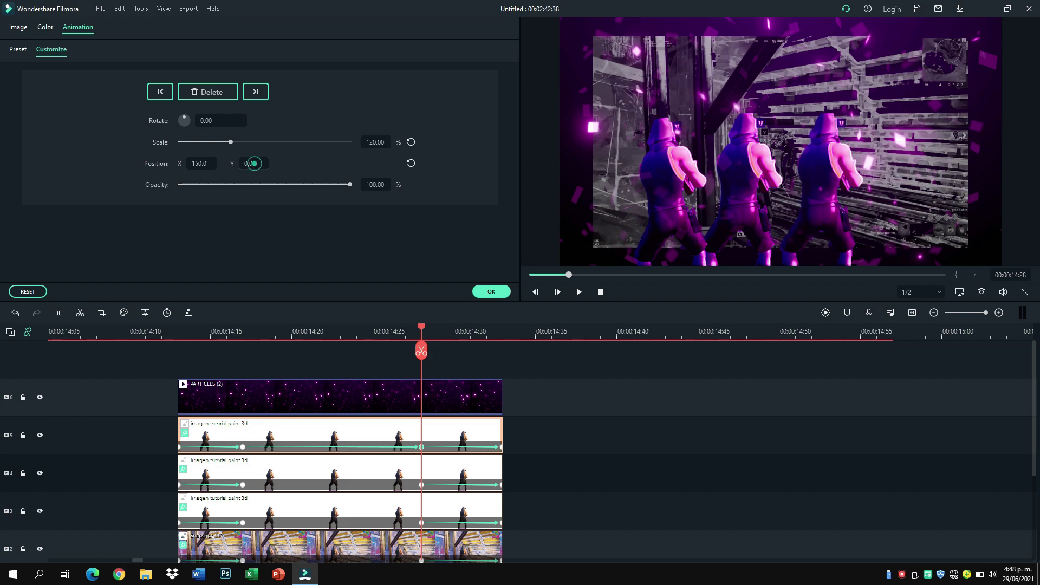
pyautogui.write('-11')
pyautogui.press('Return')
pyautogui.click(239, 118)
pyautogui.write('8')
pyautogui.press('Return')
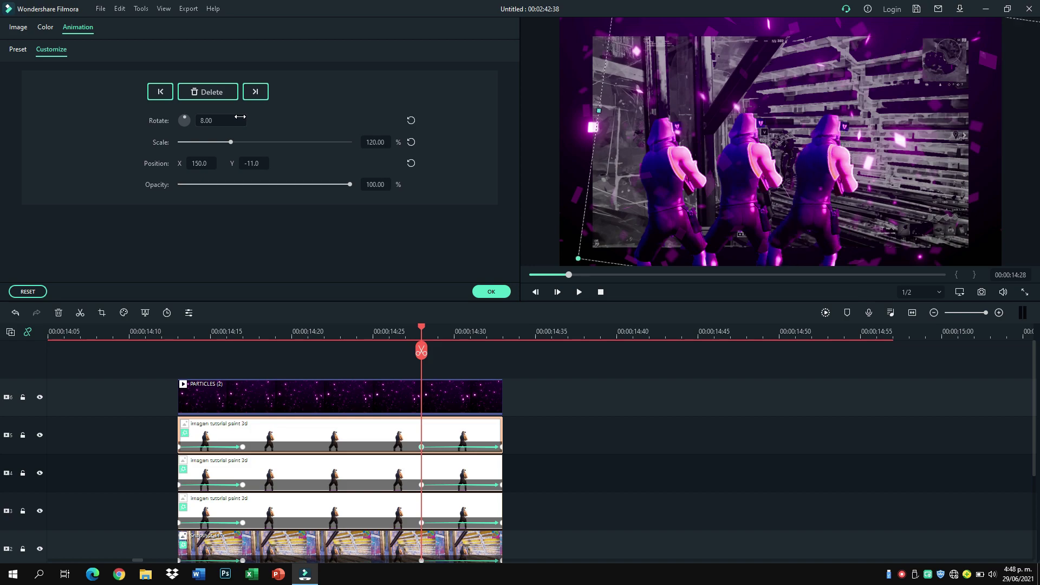
pyautogui.click(324, 336)
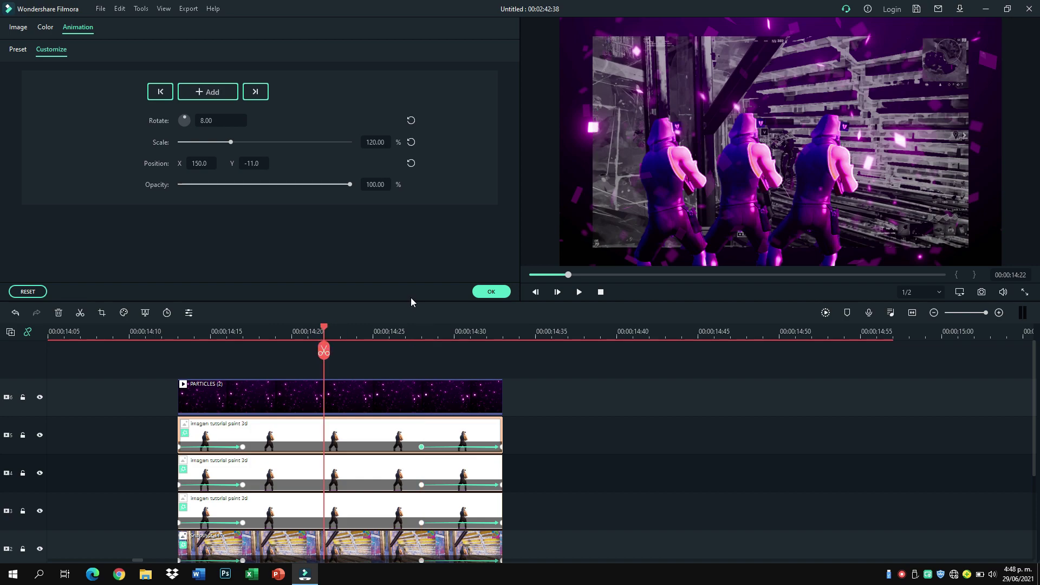
pyautogui.click(489, 292)
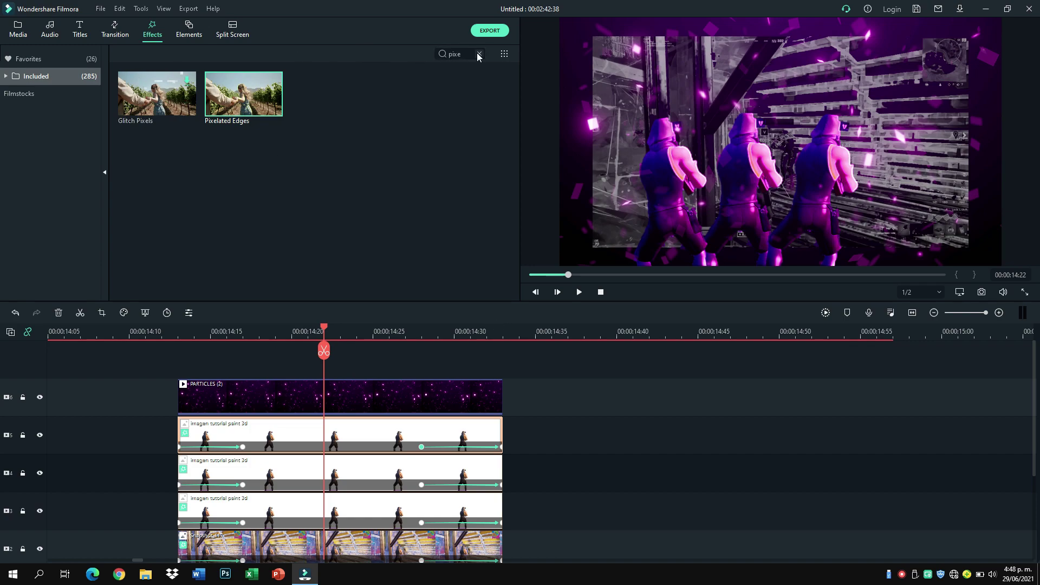
# Search the effects for "extrem", place Extreme above the PARTICLES overlay, and cut off its excess at the freeze-frame's end.
pyautogui.click(479, 54)
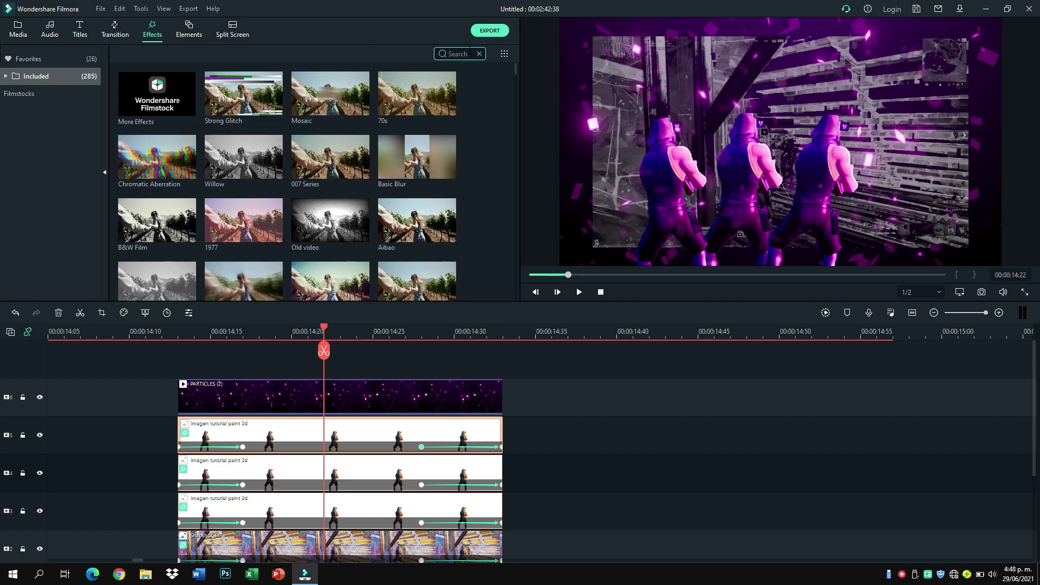
pyautogui.write('extrem')
pyautogui.moveTo(243, 94); pyautogui.dragTo(149, 359)
pyautogui.moveTo(481, 333); pyautogui.dragTo(502, 335)
pyautogui.click(503, 350)
pyautogui.click(565, 409)
pyautogui.press('Delete')
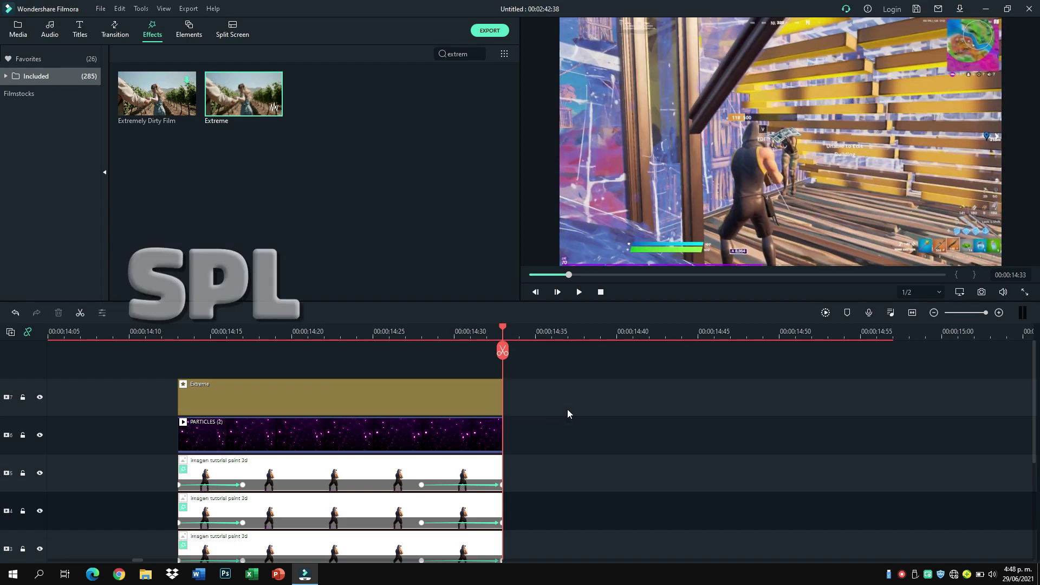
# Split the Extreme effect in two at 00:00:14:23.
pyautogui.click(340, 333)
pyautogui.click(347, 393)
pyautogui.hotkey('ctrl', 'b')
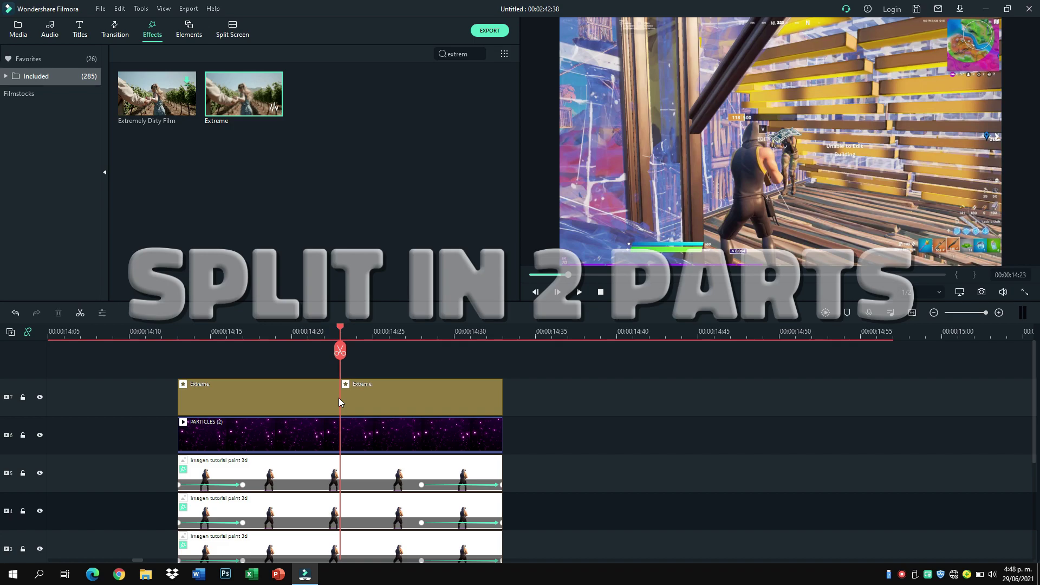
# In the second part of the split Extreme effect, set Position X and Position Y to 0.03 and confirm.
pyautogui.doubleClick(311, 386)
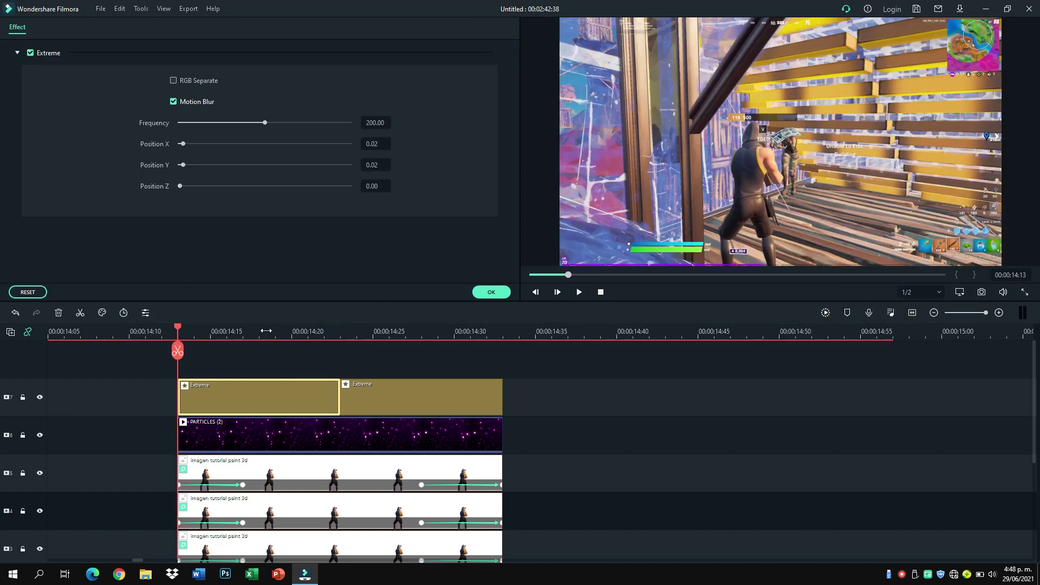
pyautogui.click(259, 331)
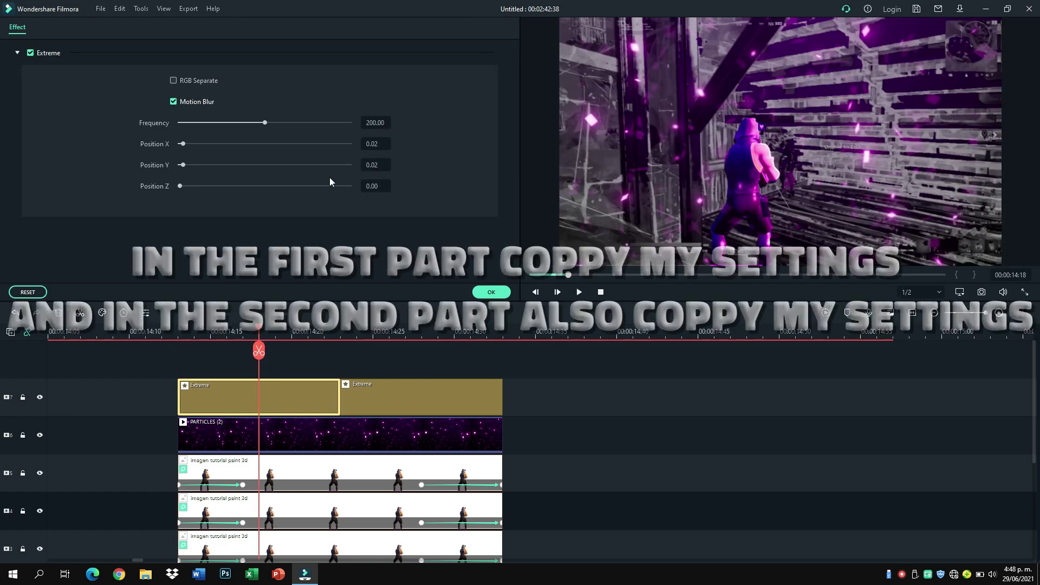
pyautogui.click(373, 332)
pyautogui.click(404, 404)
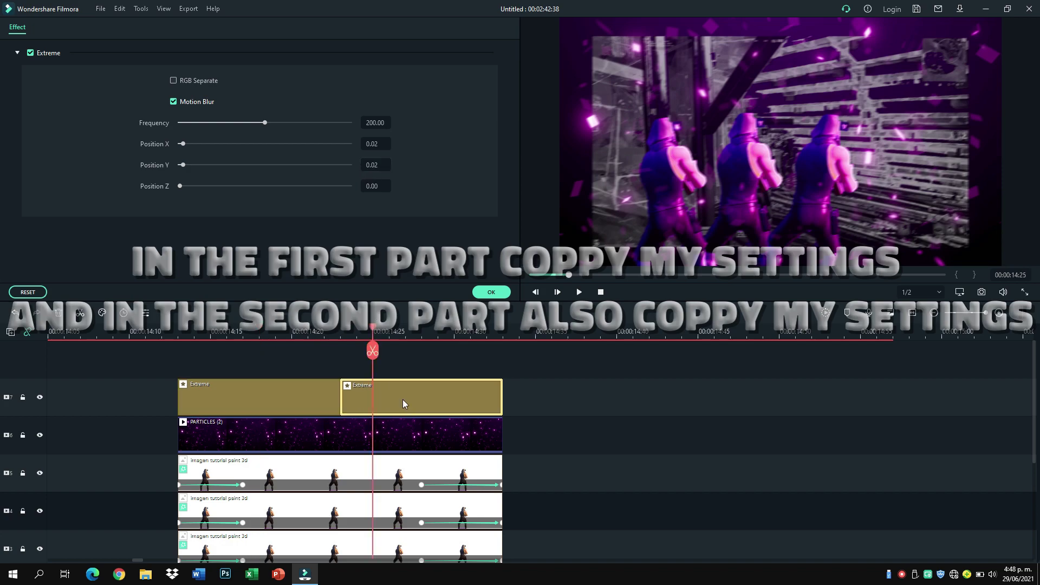
pyautogui.doubleClick(372, 144)
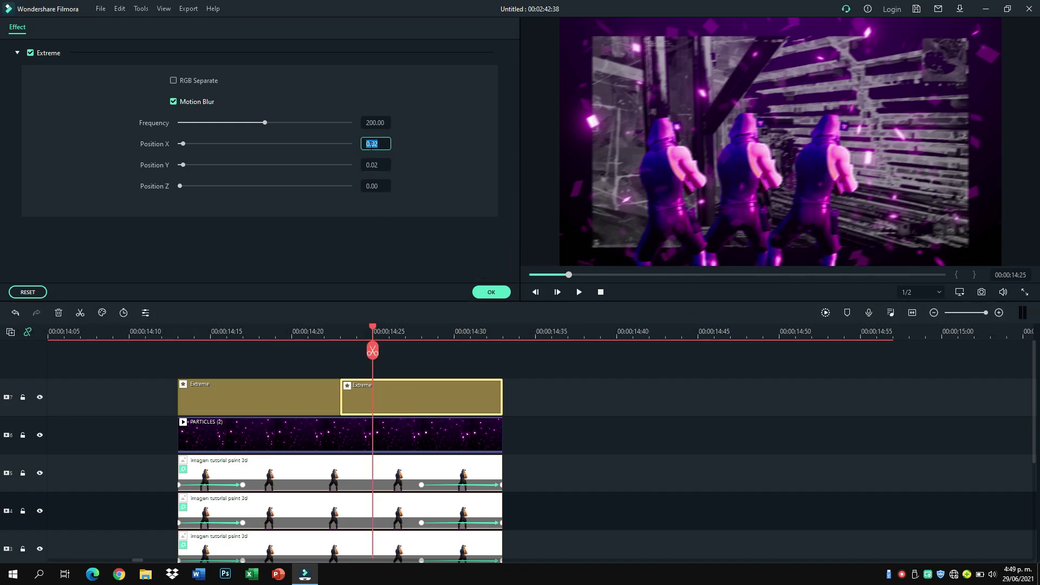
pyautogui.write('.')
pyautogui.press('Return')
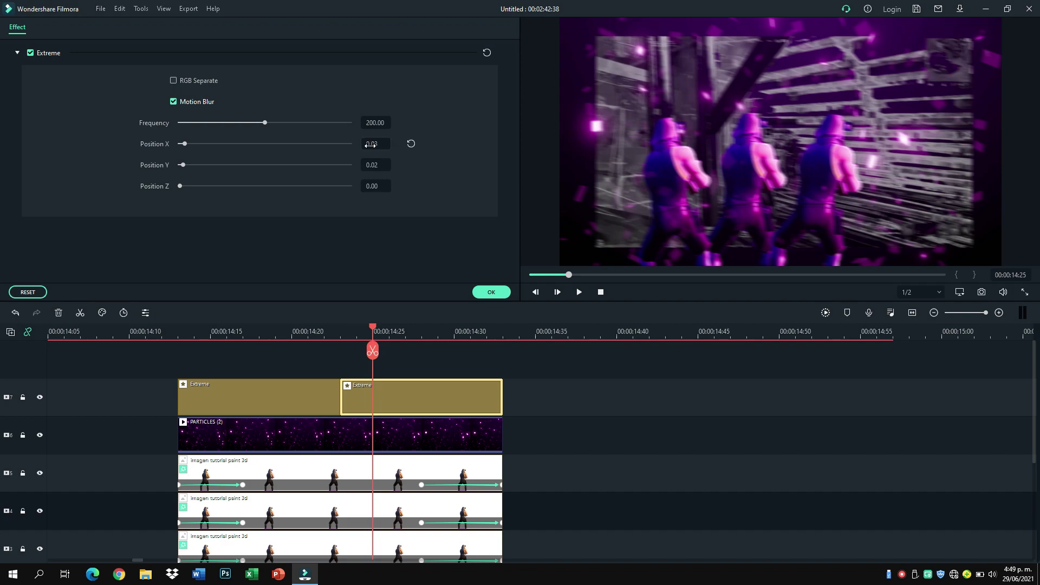
pyautogui.click(377, 165)
pyautogui.write('.0')
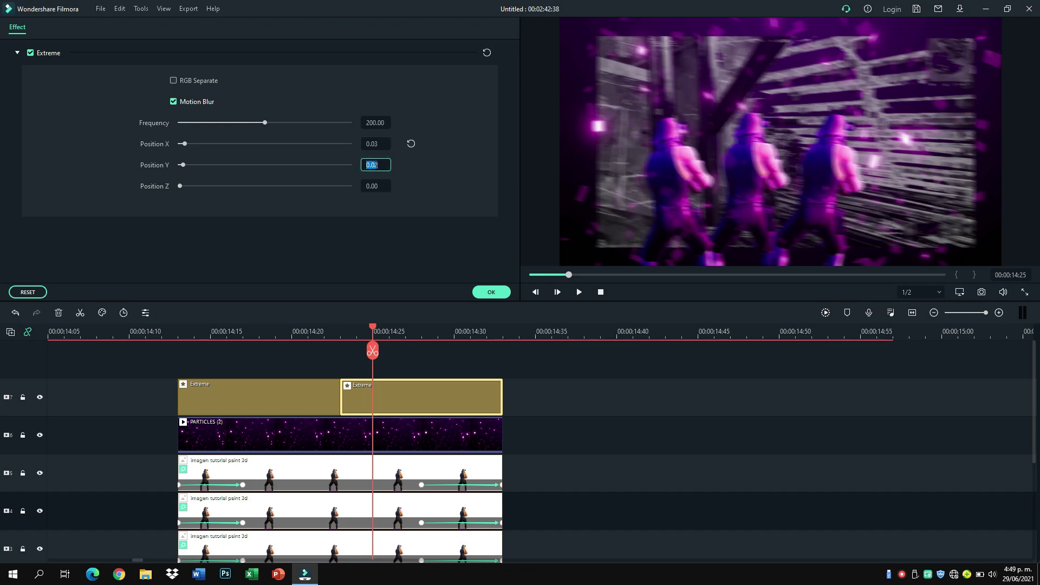
pyautogui.write('3')
pyautogui.press('Return')
pyautogui.click(478, 290)
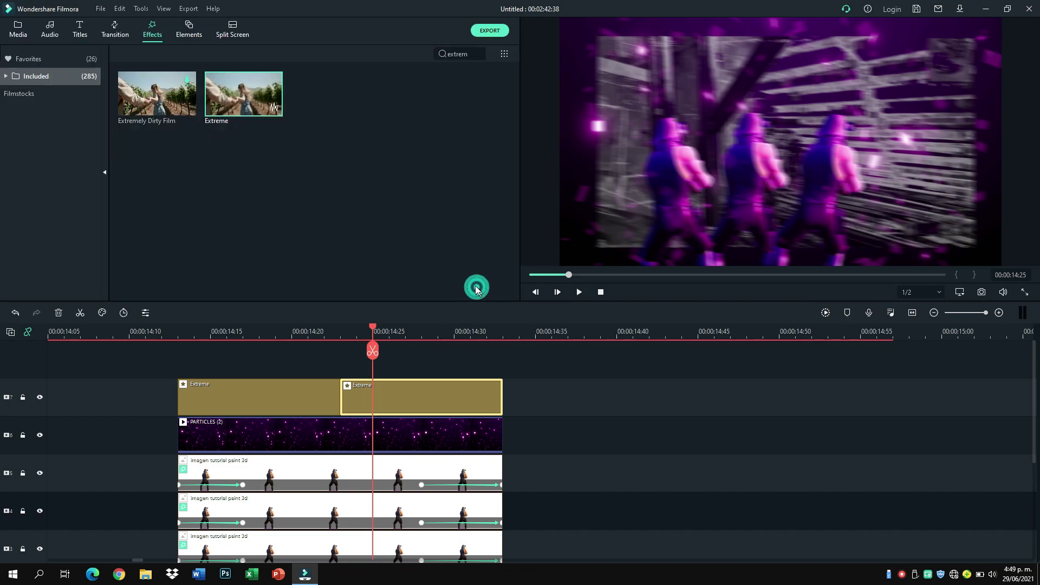
# Clear the effects search, browse the Shake filters, and add Up-Down 1 on a new track above the Extreme effects.
pyautogui.click(479, 53)
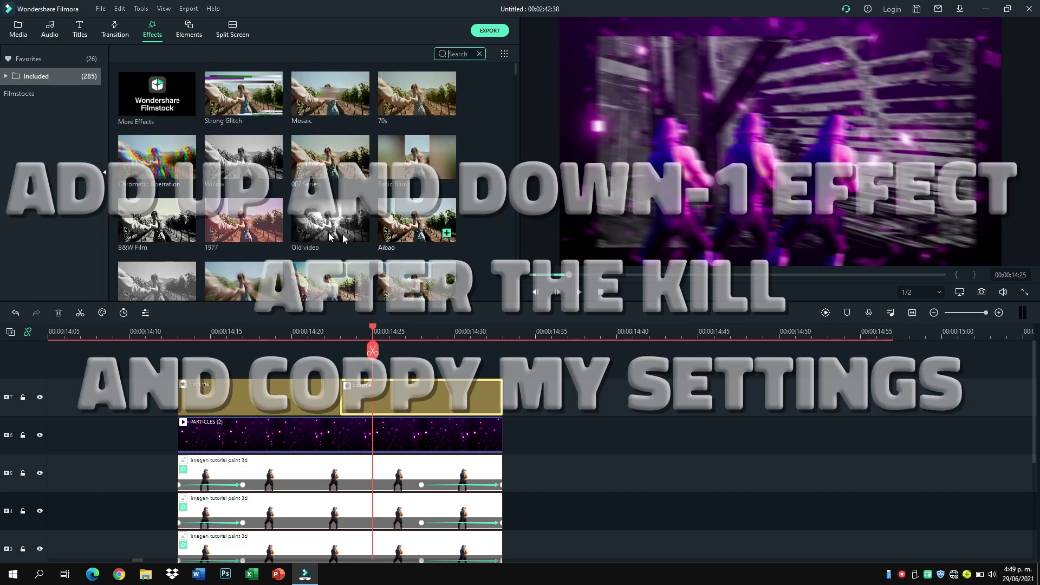
pyautogui.click(41, 74)
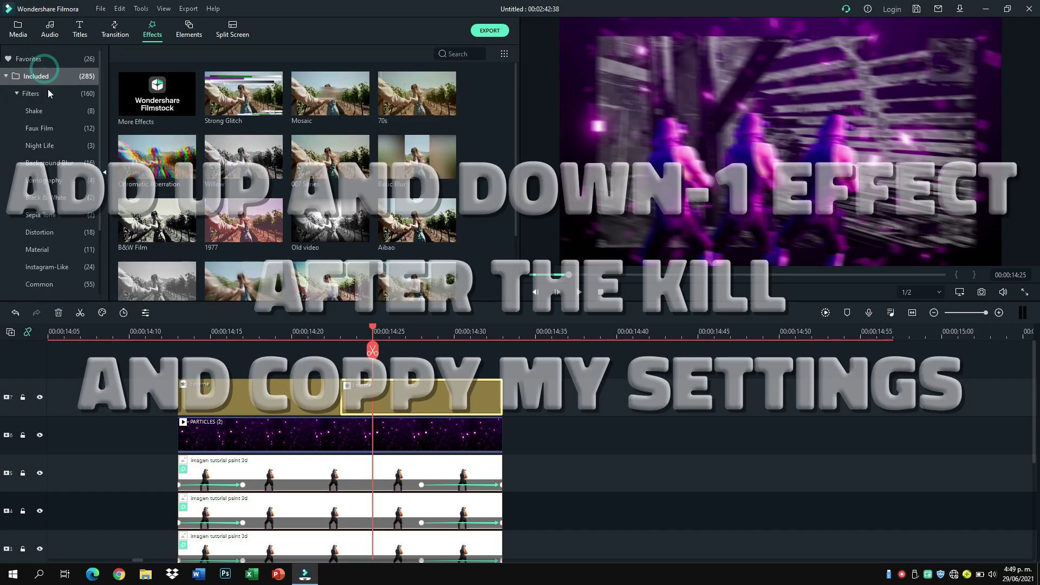
pyautogui.click(49, 111)
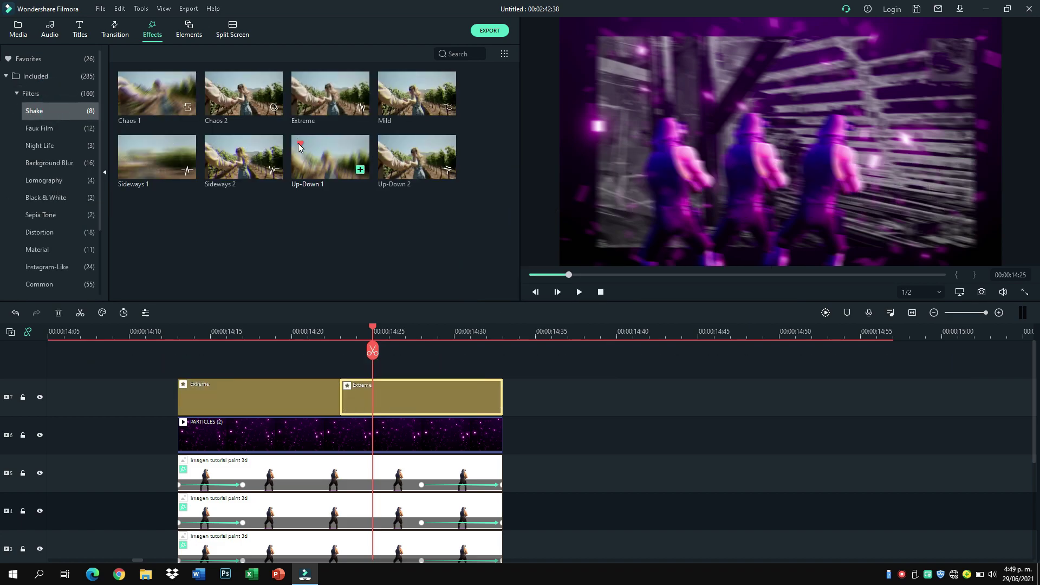
pyautogui.moveTo(334, 150); pyautogui.dragTo(419, 402)
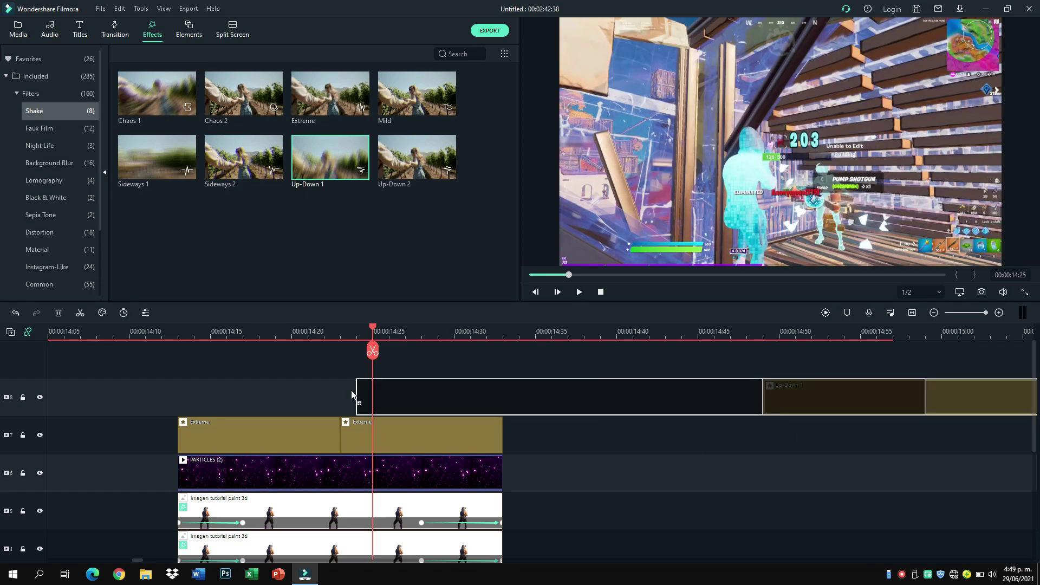
pyautogui.moveTo(354, 389); pyautogui.dragTo(354, 389)
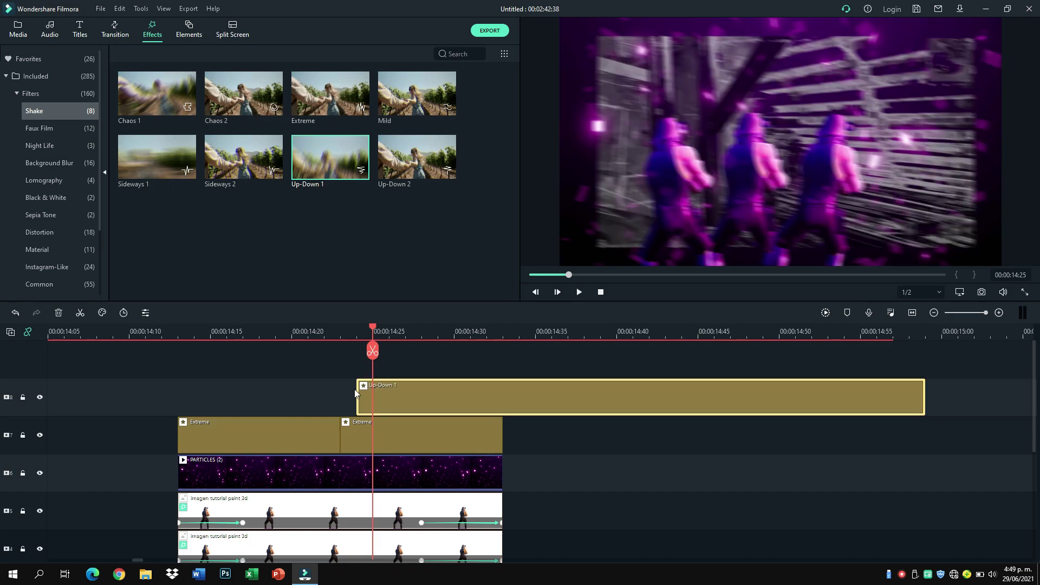
# Shorten Up-Down 1 to about 14 frames and move it over the freeze-frame's end, starting at about 00:00:14:28.
pyautogui.moveTo(603, 415); pyautogui.dragTo(926, 414)
pyautogui.moveTo(468, 415); pyautogui.dragTo(488, 403)
pyautogui.moveTo(521, 332); pyautogui.dragTo(521, 333)
pyautogui.moveTo(568, 404)
pyautogui.mouseDown()
pyautogui.moveTo(684, 418)
pyautogui.moveTo(580, 407)
pyautogui.mouseUp()
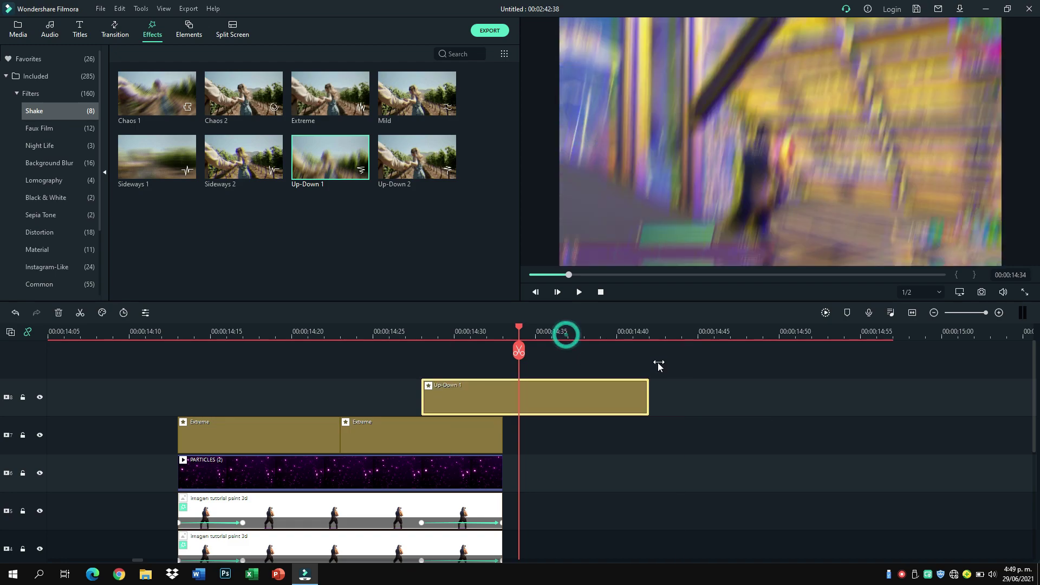
# Select the freeze-frame layers, effects and following clips together and shift them about four frames earlier to sync with the music.
pyautogui.scroll(-5, 583, 441)
pyautogui.click(568, 347)
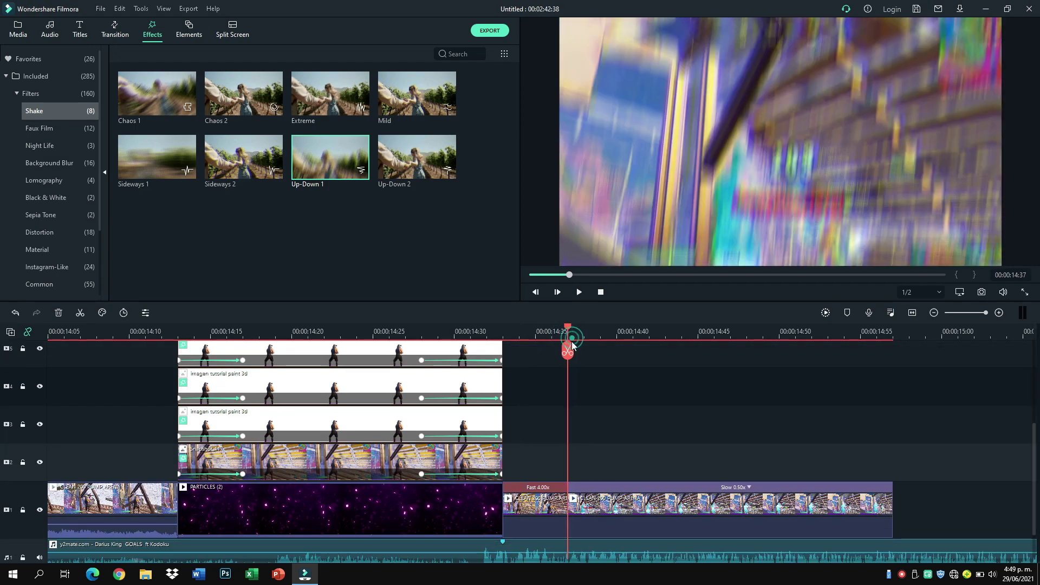
pyautogui.scroll(3, 466, 420)
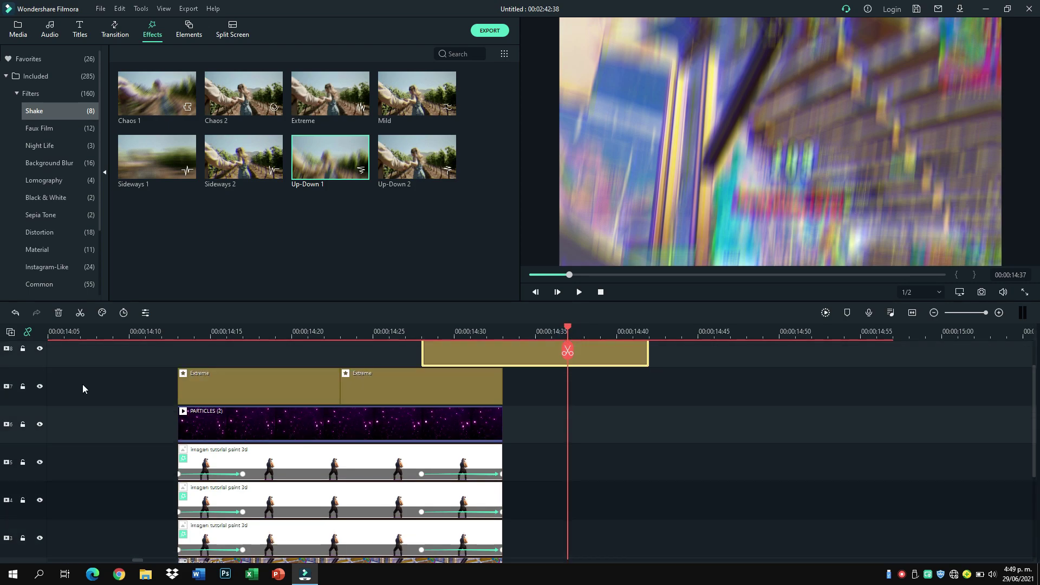
pyautogui.scroll(2, 90, 379)
pyautogui.moveTo(90, 378); pyautogui.dragTo(575, 462)
pyautogui.scroll(4, 525, 453)
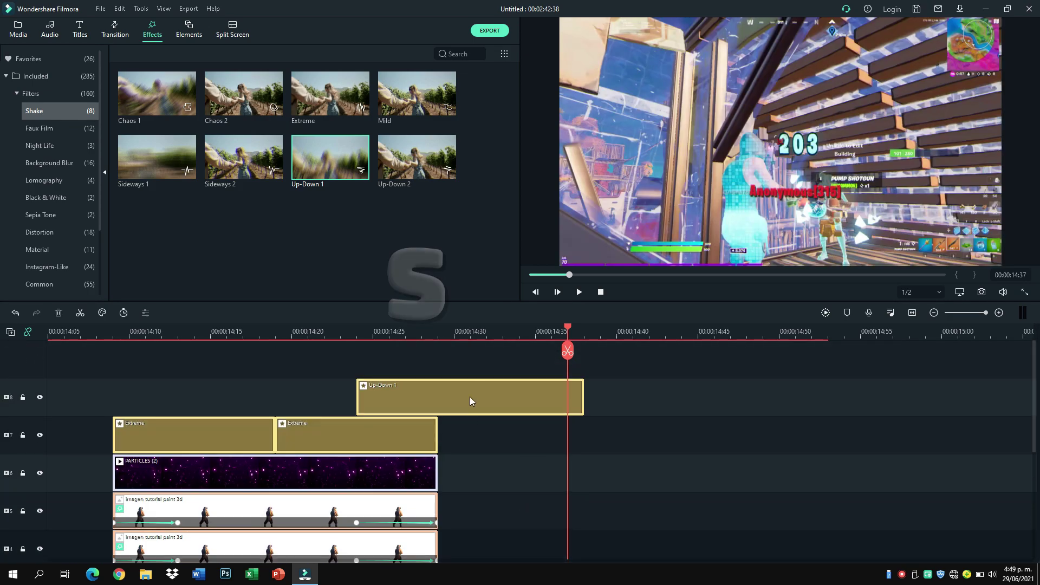
# Move Up-Down 1 about two frames later so it is centered on the cut between the 4.00x and 0.50x clips.
pyautogui.click(488, 348)
pyautogui.scroll(-3, 504, 471)
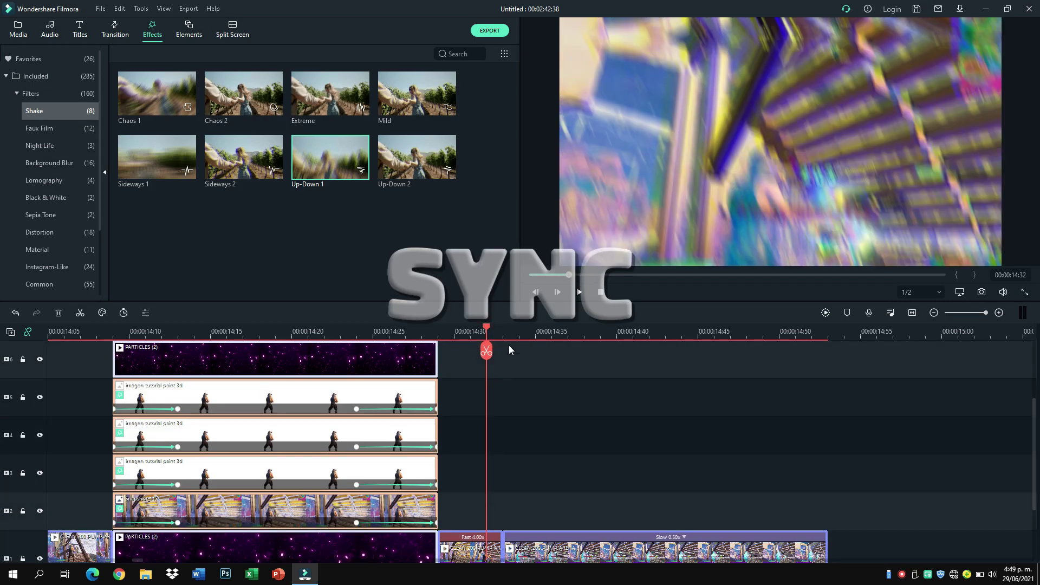
pyautogui.click(504, 334)
pyautogui.scroll(3, 505, 454)
pyautogui.moveTo(453, 397)
pyautogui.mouseDown()
pyautogui.moveTo(466, 403)
pyautogui.moveTo(440, 401)
pyautogui.moveTo(453, 398)
pyautogui.moveTo(458, 417)
pyautogui.mouseUp()
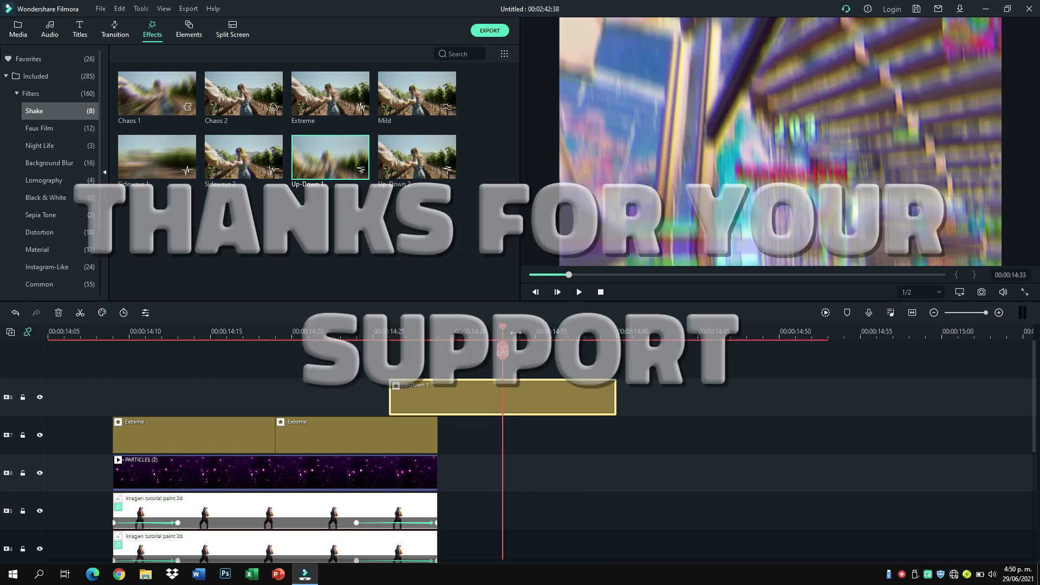
# Trim the start of the gameplay clip before the freeze-frame to about 12 seconds on the timeline and render the preview.
pyautogui.hotkey('ctrl', '-')
pyautogui.hotkey('ctrl', '-')
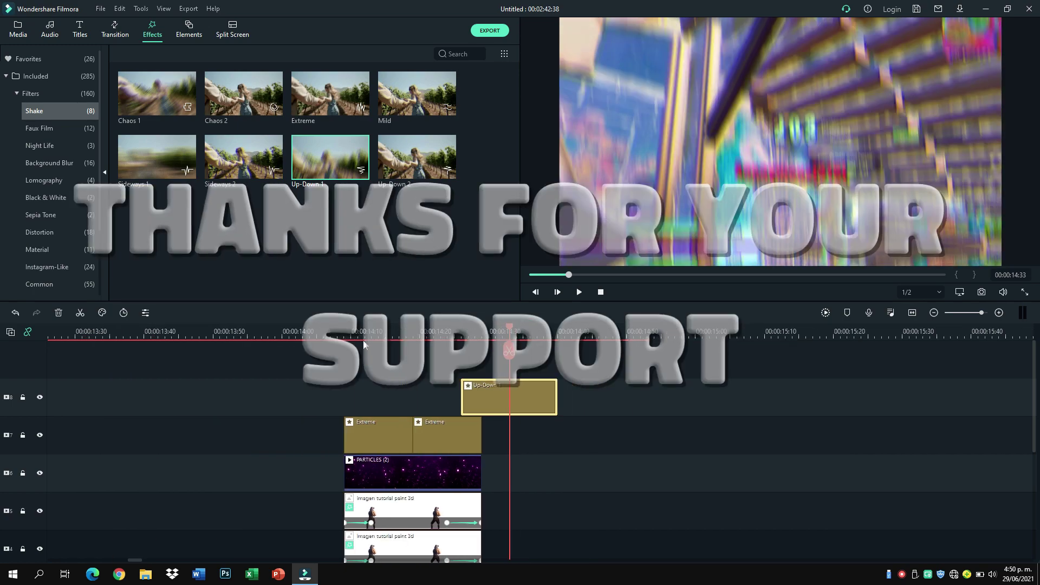
pyautogui.click(241, 336)
pyautogui.scroll(-2, 240, 437)
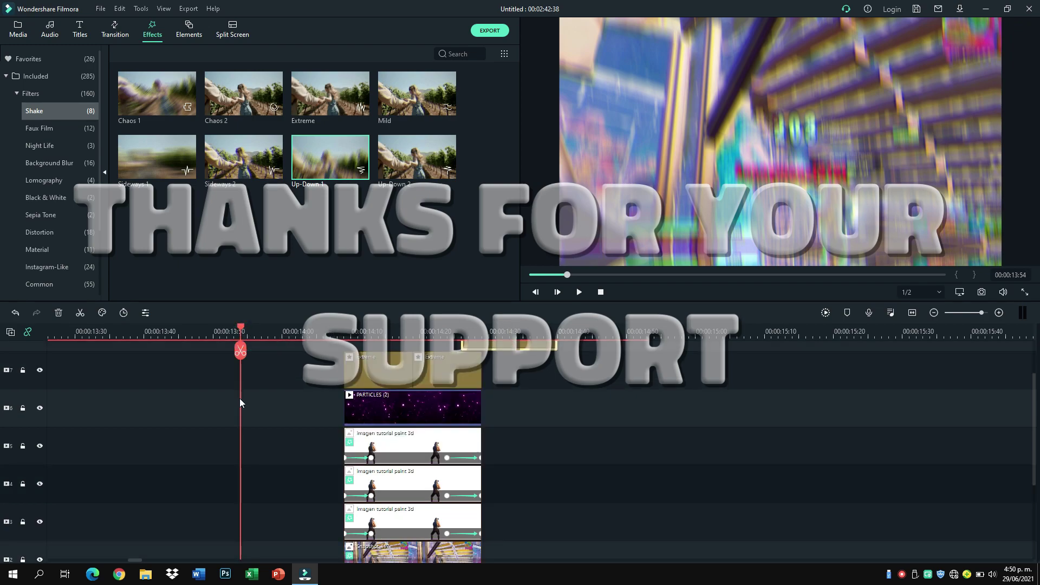
pyautogui.hotkey('shift', 'z')
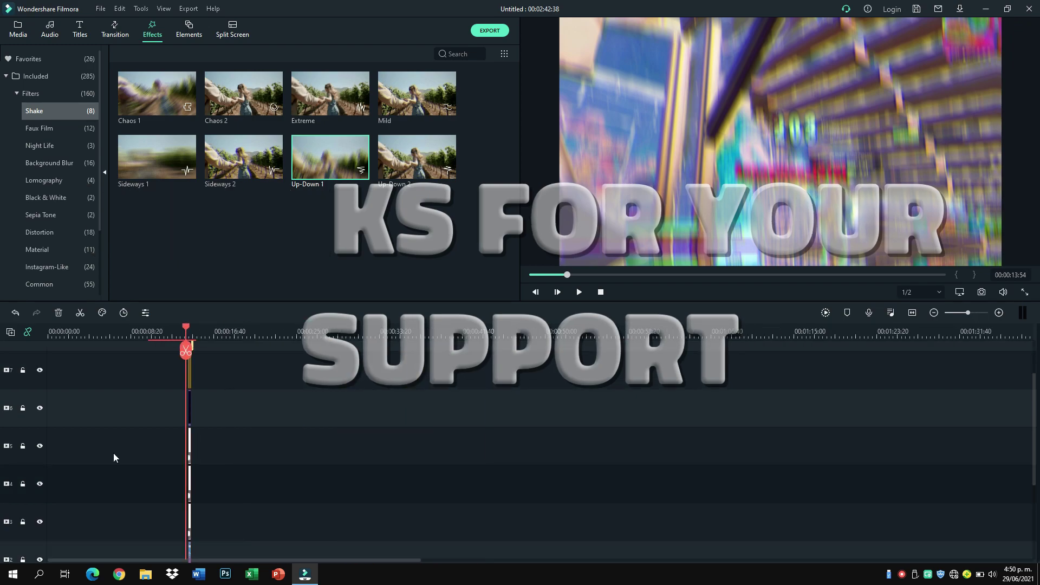
pyautogui.scroll(-2, 113, 452)
pyautogui.click(152, 497)
pyautogui.moveTo(153, 497); pyautogui.dragTo(166, 496)
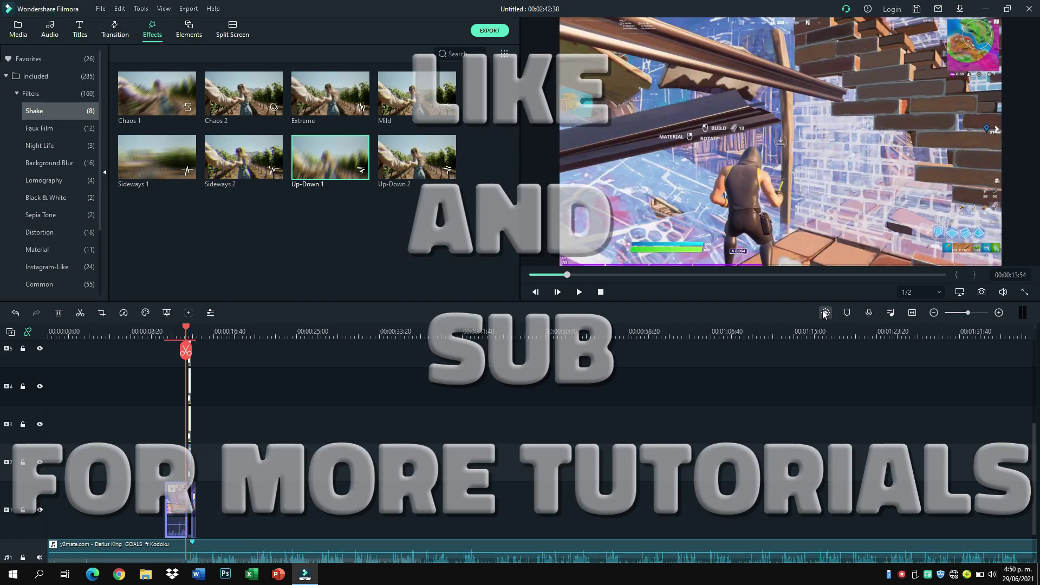
pyautogui.click(825, 313)
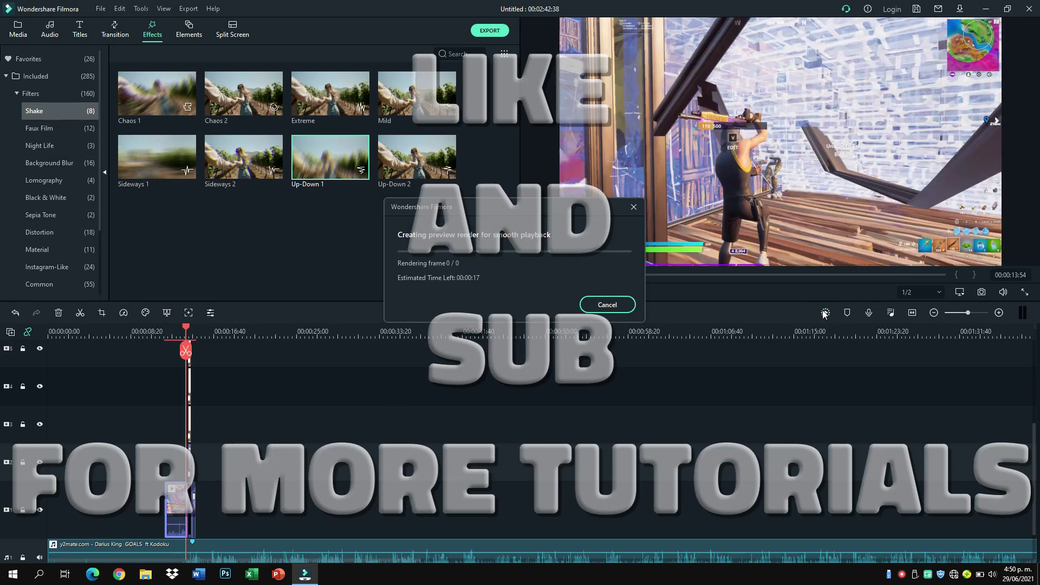